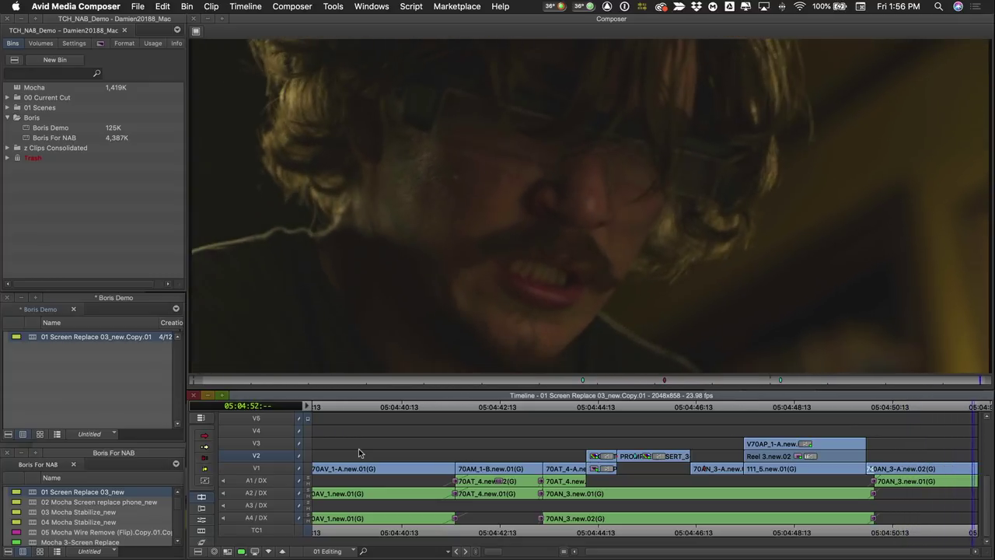
Step: Play the sequence from 05:04:39:17 and find the shot of the TV with the blue screen
click(359, 453)
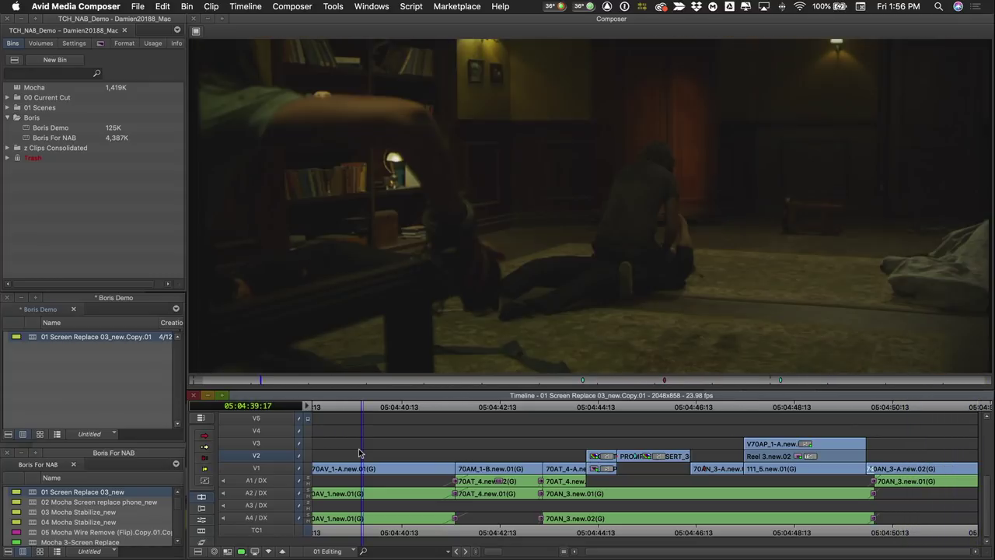
key(space)
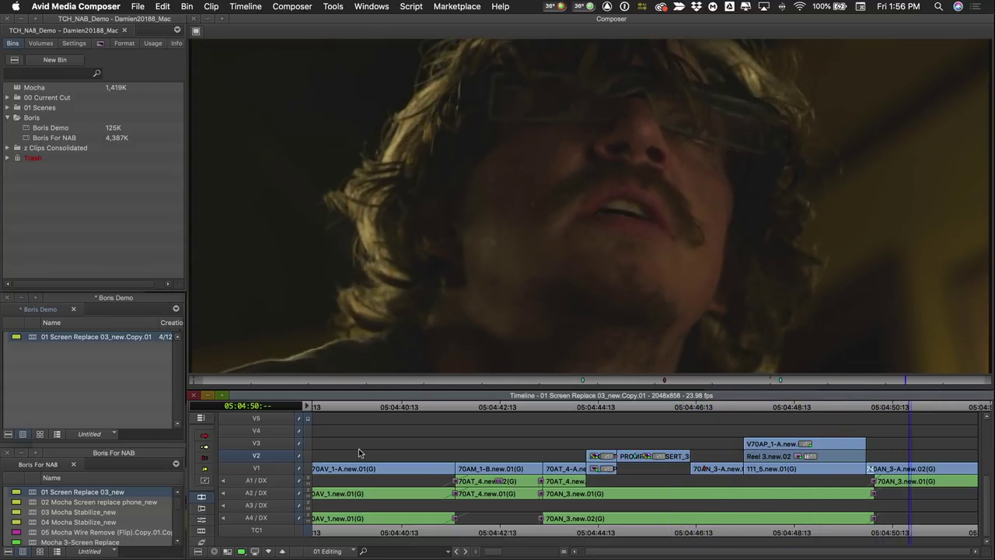
drag(576, 450, 763, 446)
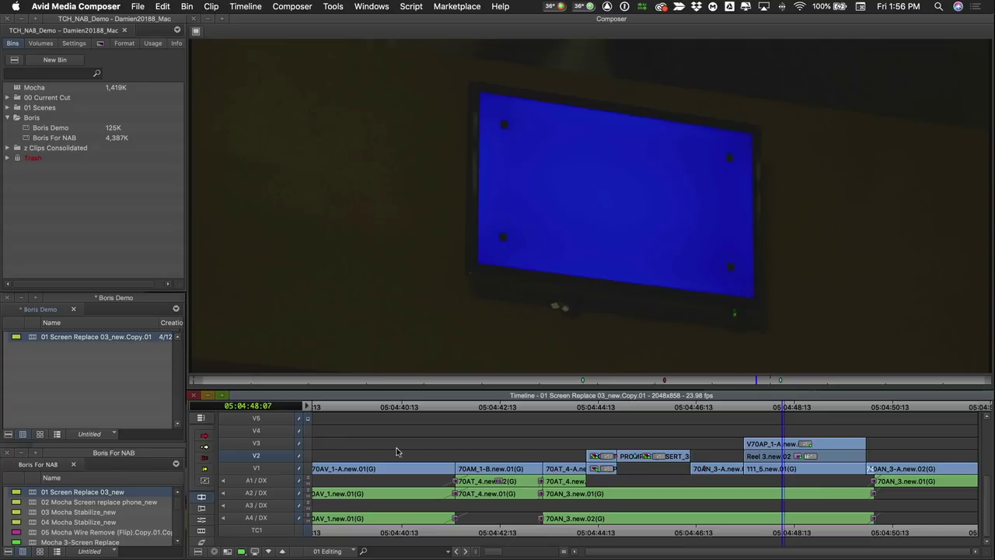
Step: Apply the Boris FX Mocha Pro effect to the blue-screen TV clip on V3 and launch Mocha Pro from it
click(307, 458)
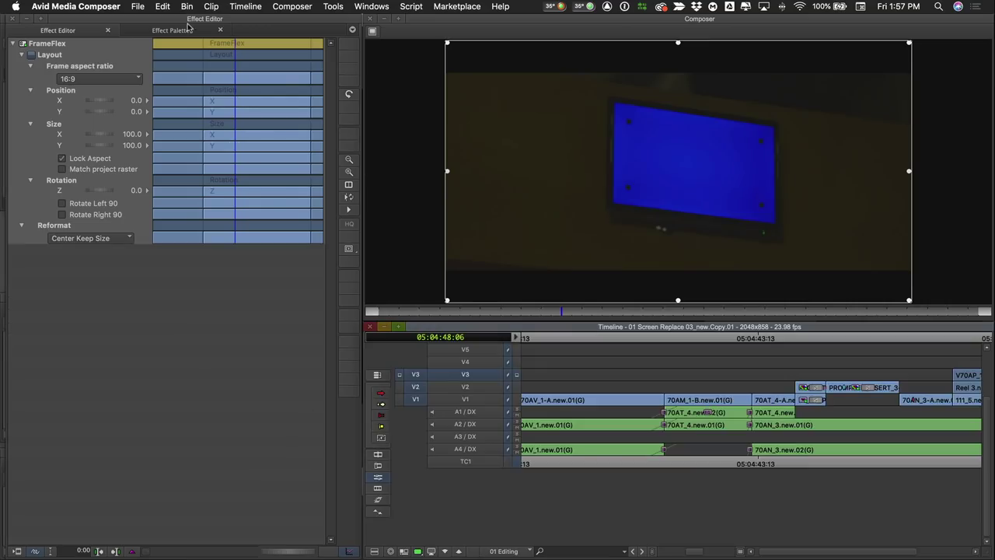
click(171, 31)
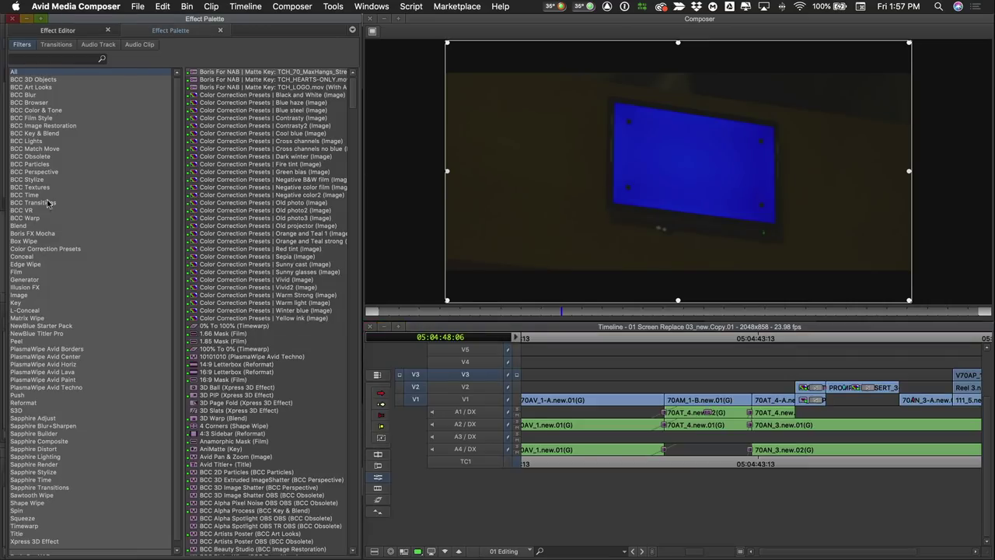
click(25, 233)
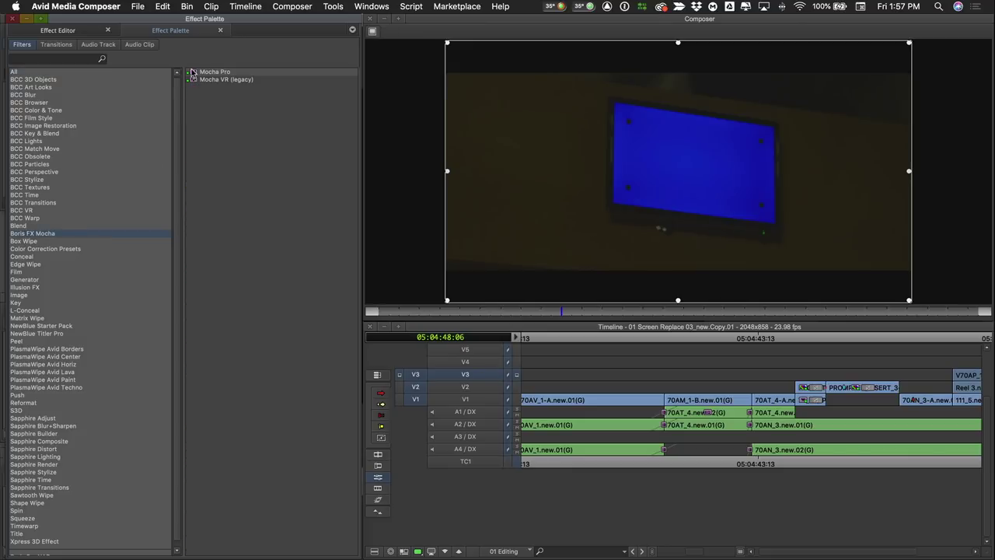
click(957, 376)
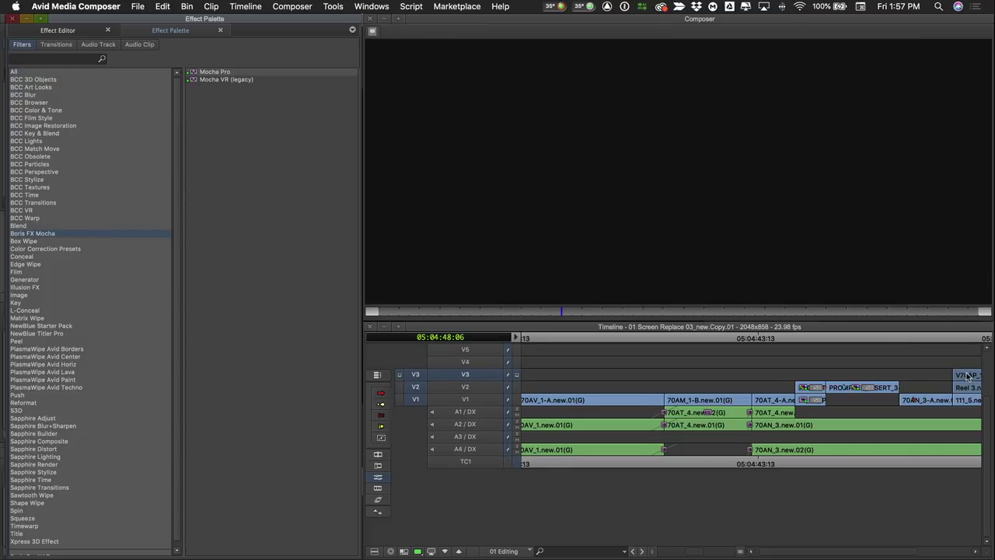
click(957, 377)
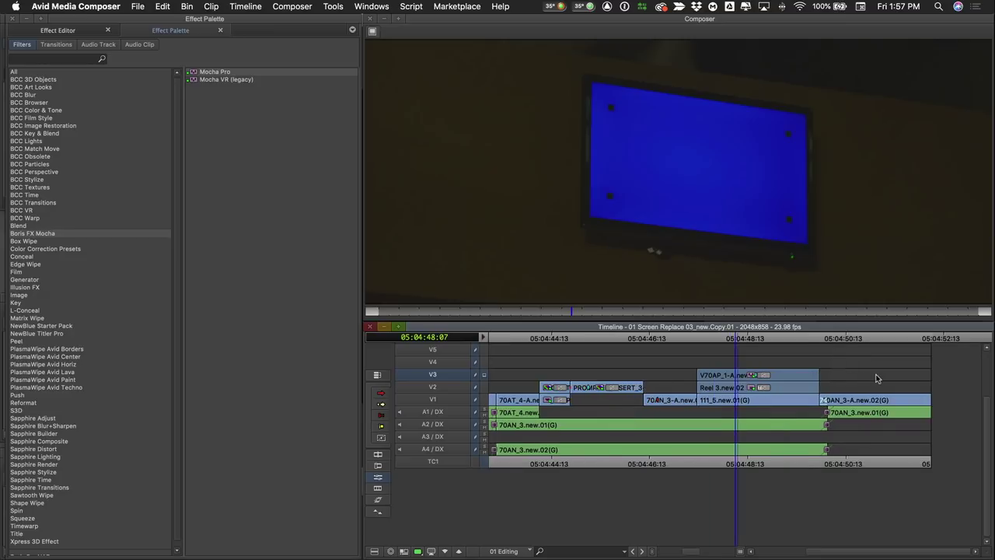
click(780, 376)
click(44, 31)
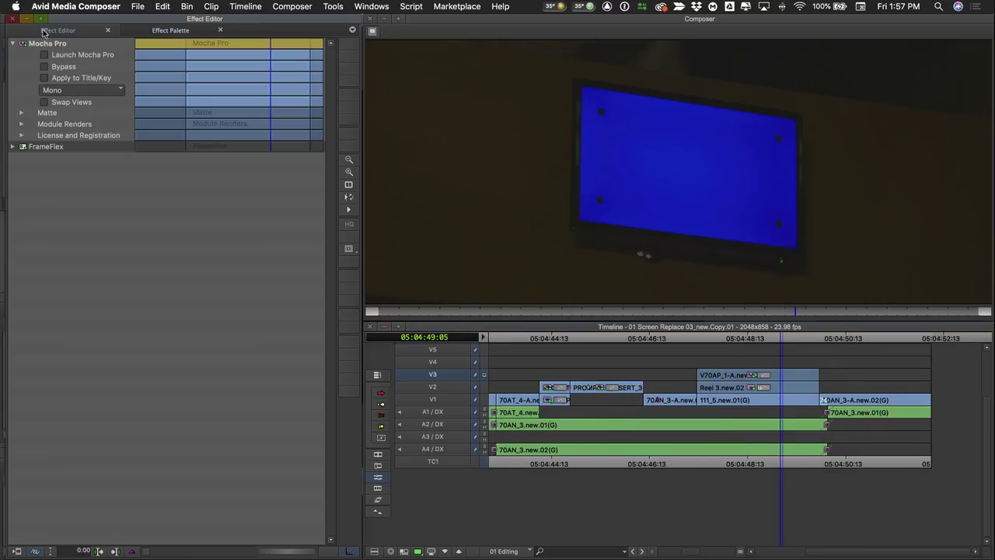
click(44, 56)
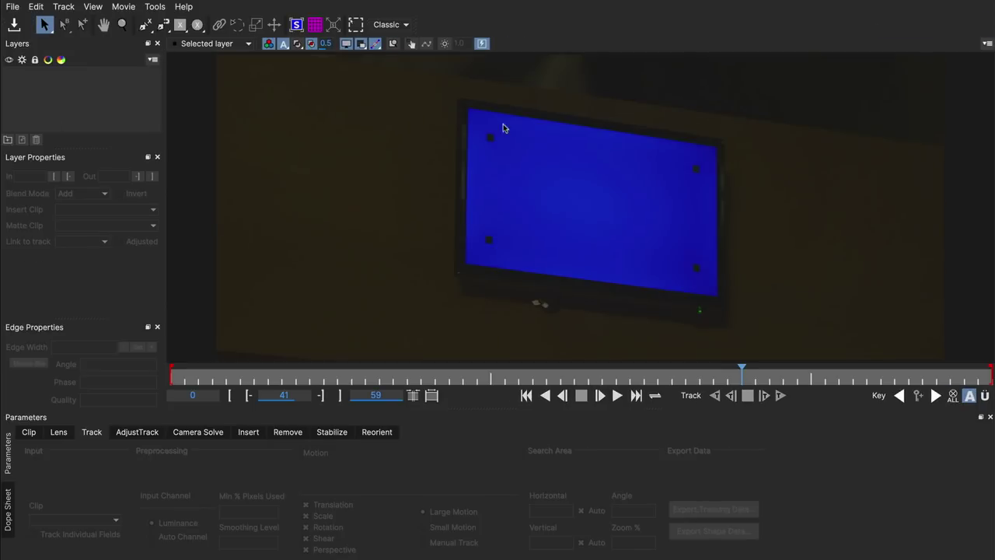
Step: At the last frame, 59, draw a four-point X-spline around the outer edge of the TV and sharpen all its corners
drag(256, 374, 119, 357)
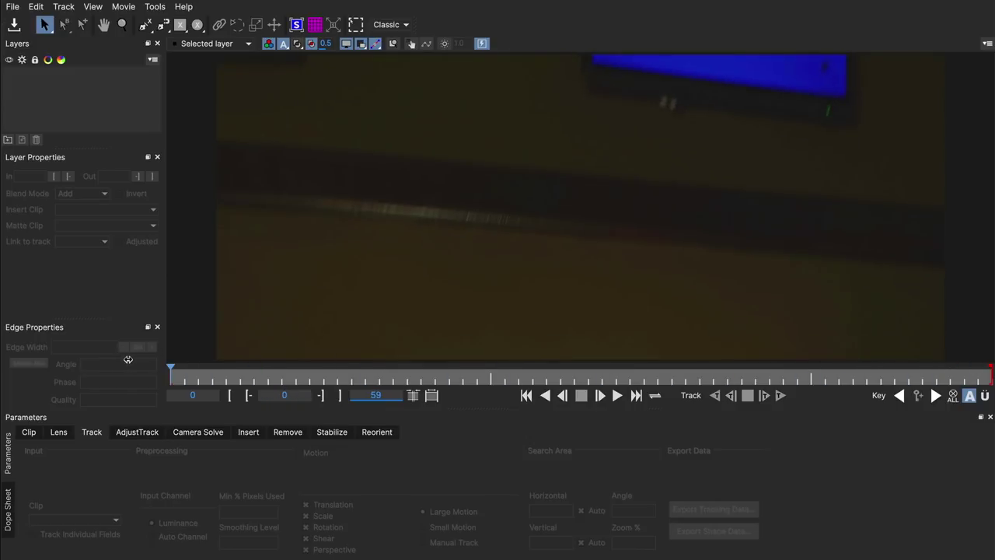
drag(161, 363, 121, 372)
drag(125, 373, 690, 385)
drag(593, 381, 991, 367)
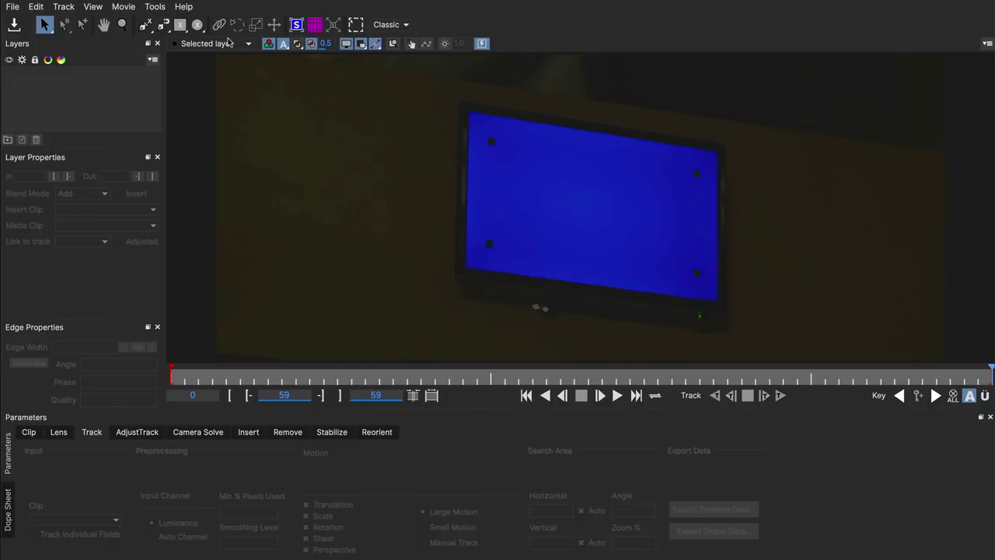
click(145, 24)
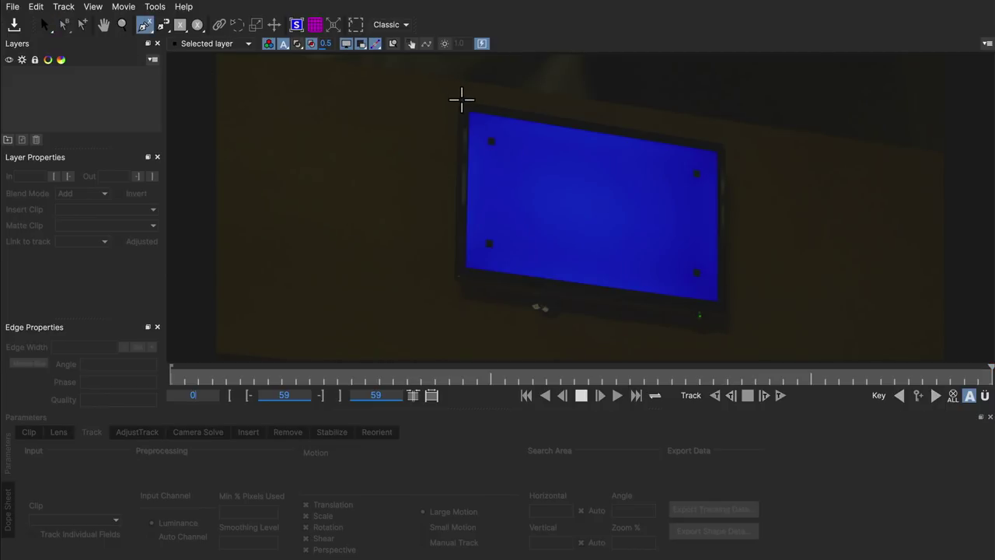
click(461, 101)
click(456, 298)
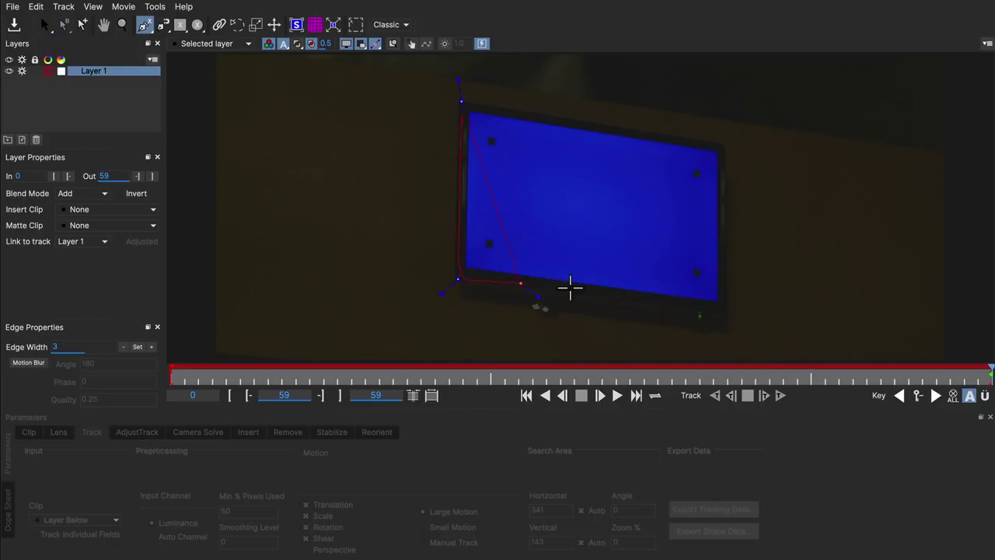
click(728, 310)
click(727, 144)
right_click(739, 145)
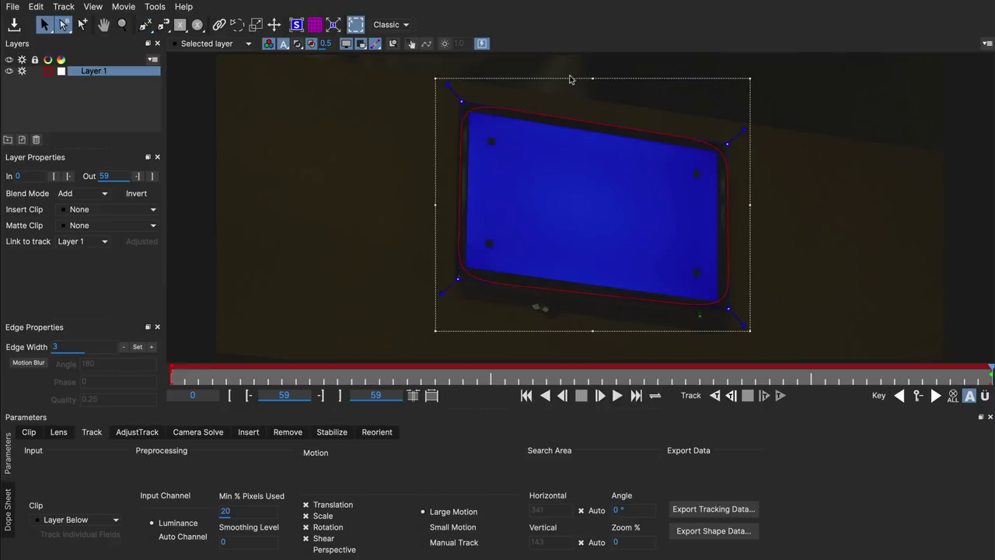
drag(357, 74, 793, 340)
drag(744, 130, 766, 117)
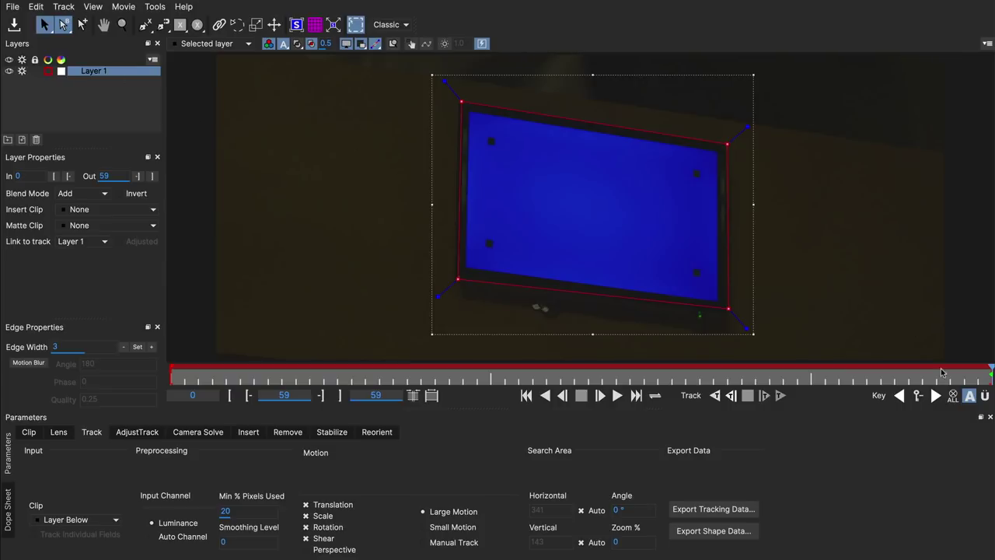
Step: Track the TV layer backward to frame 0 and check the track by playing the shot with the planar grid shown
click(715, 396)
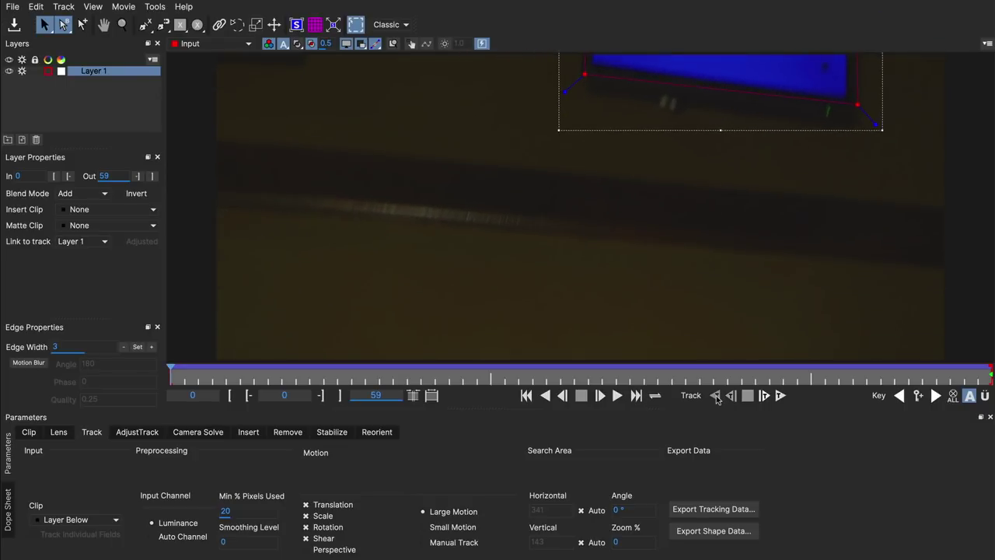
click(315, 26)
key(space)
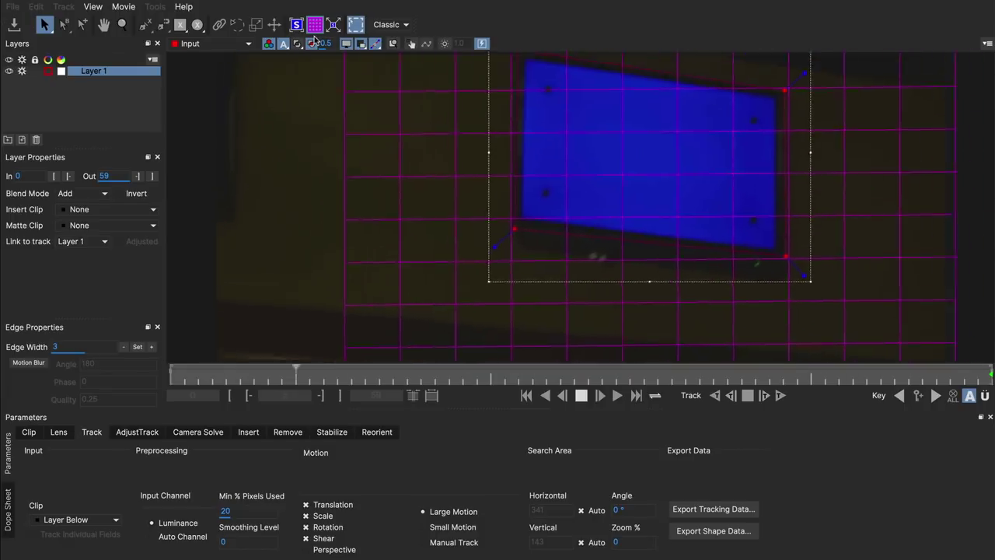
key(space)
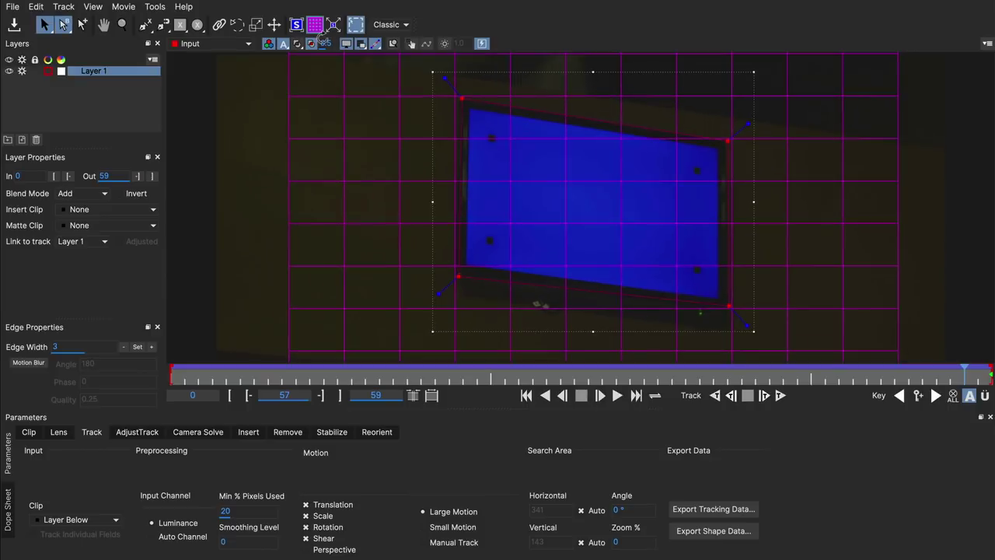
click(314, 25)
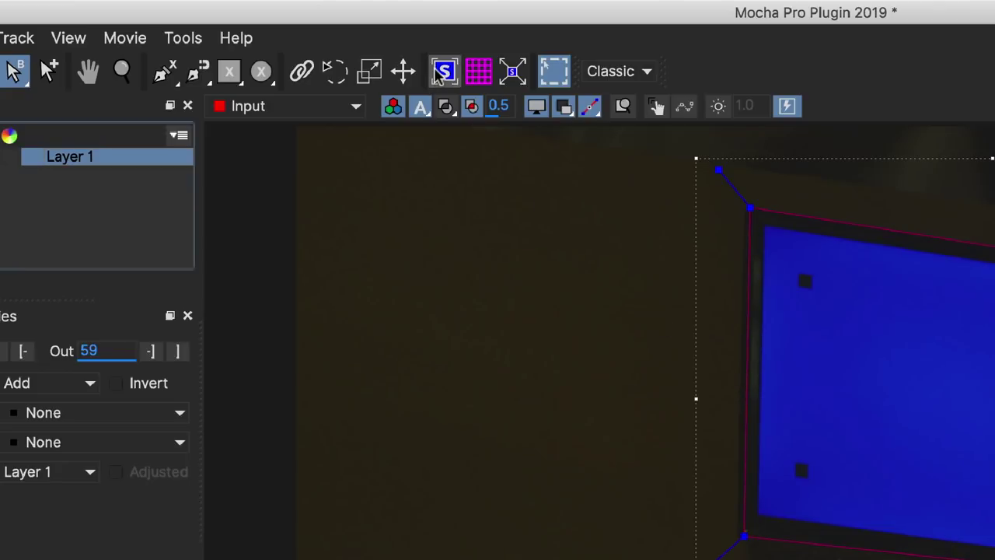
Step: Show the planar surface and set the overlay colour of points to green
click(297, 24)
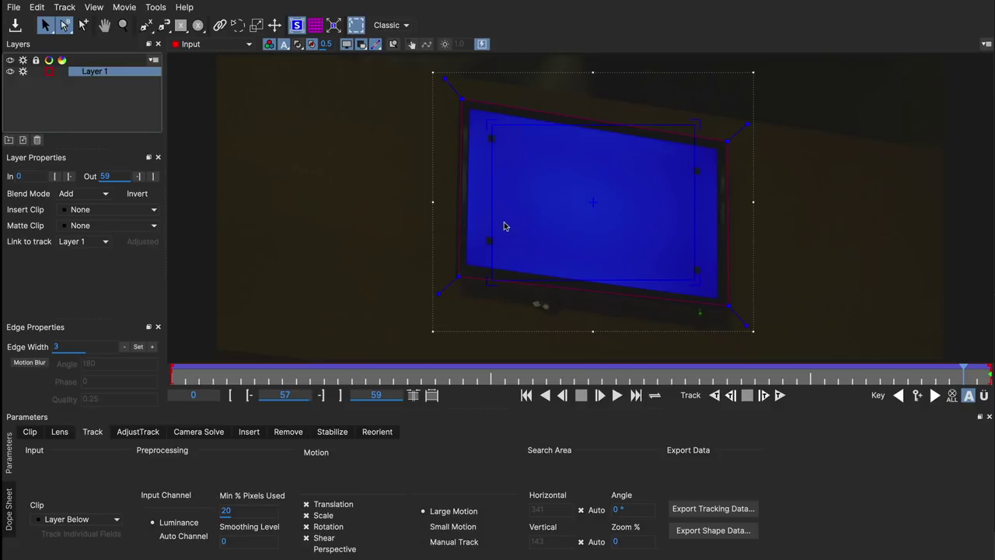
click(94, 8)
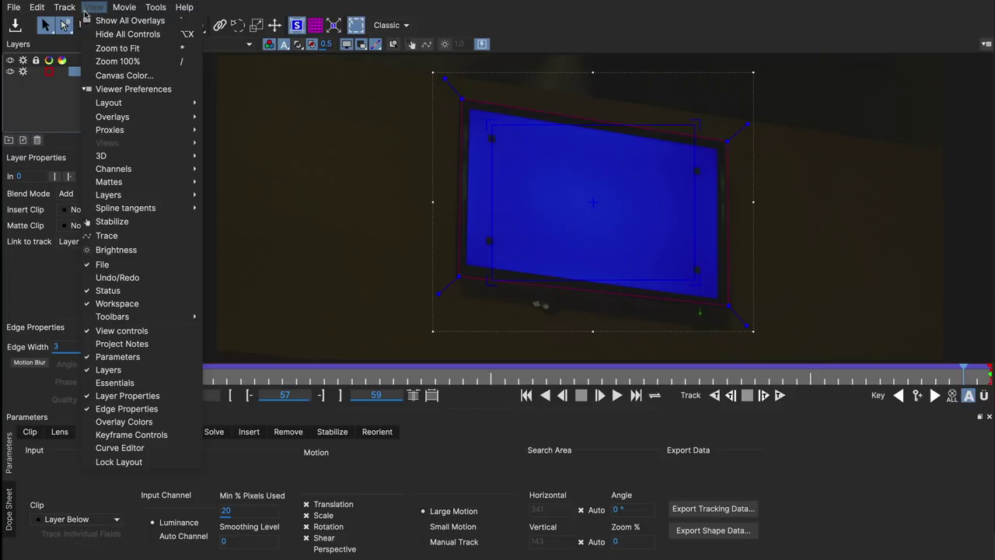
click(118, 422)
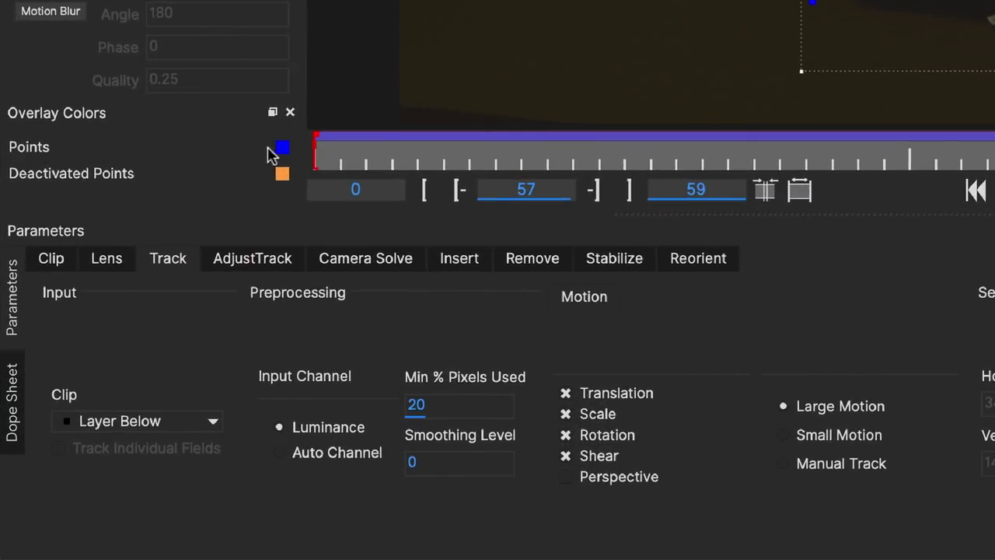
click(280, 149)
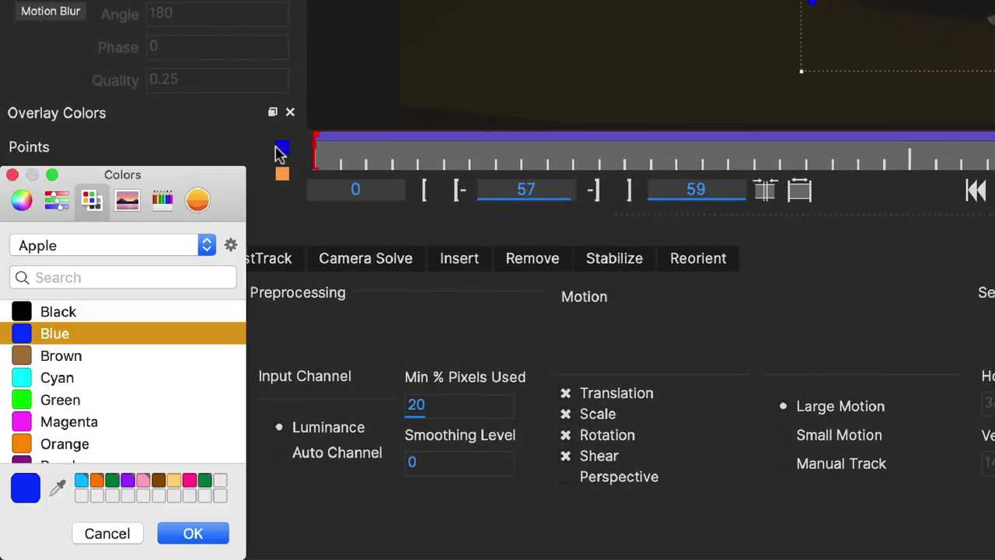
click(15, 399)
click(167, 533)
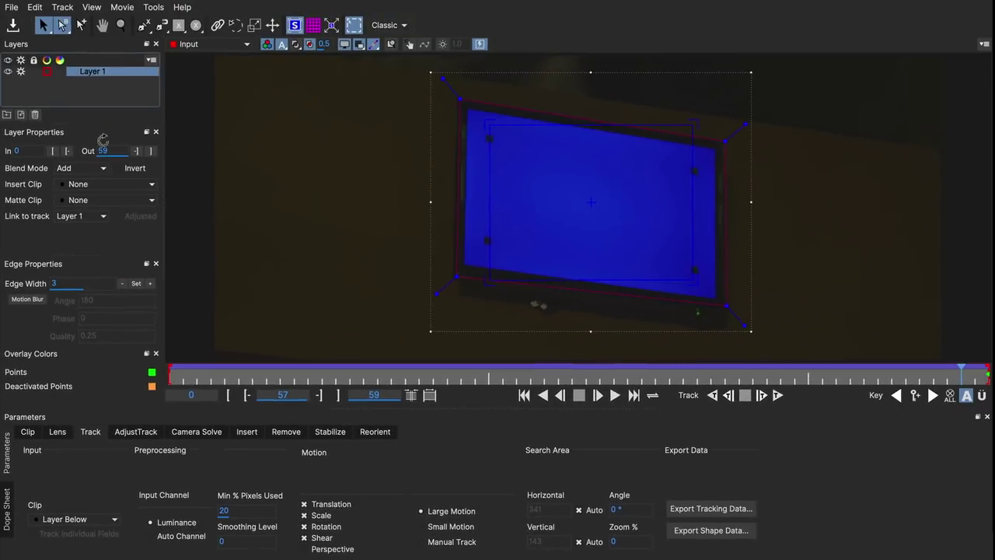
click(86, 99)
click(90, 72)
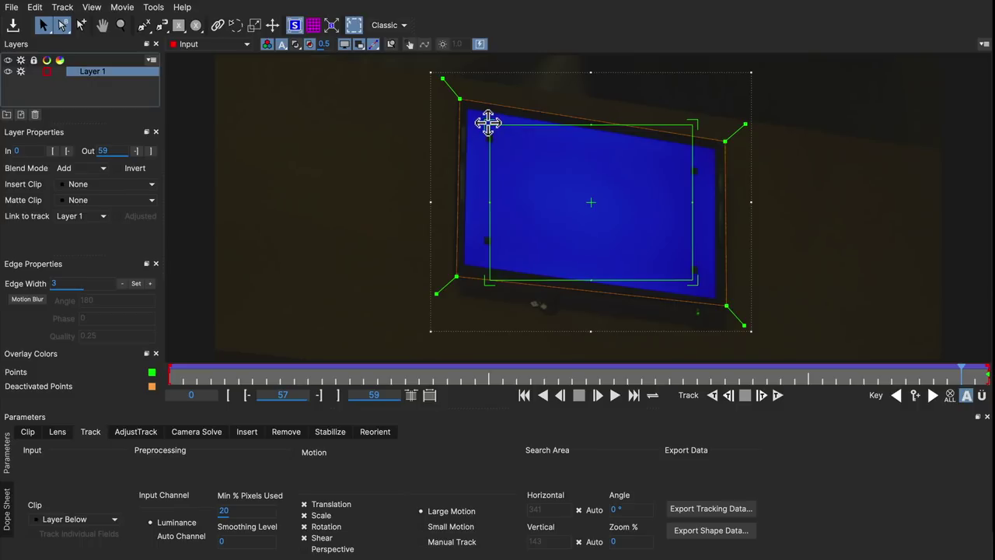
Step: At frame 28, align the surface's upper-left corner precisely with the upper-left corner of the TV's blue screen
key(Left)
key(Left)
key(Left)
key(Left)
key(Left)
key(Left)
key(Left)
key(Left)
key(Left)
key(Left)
key(Left)
key(Left)
key(Left)
key(Left)
key(Left)
key(Left)
key(Left)
key(Left)
key(Left)
key(Left)
drag(493, 118, 470, 102)
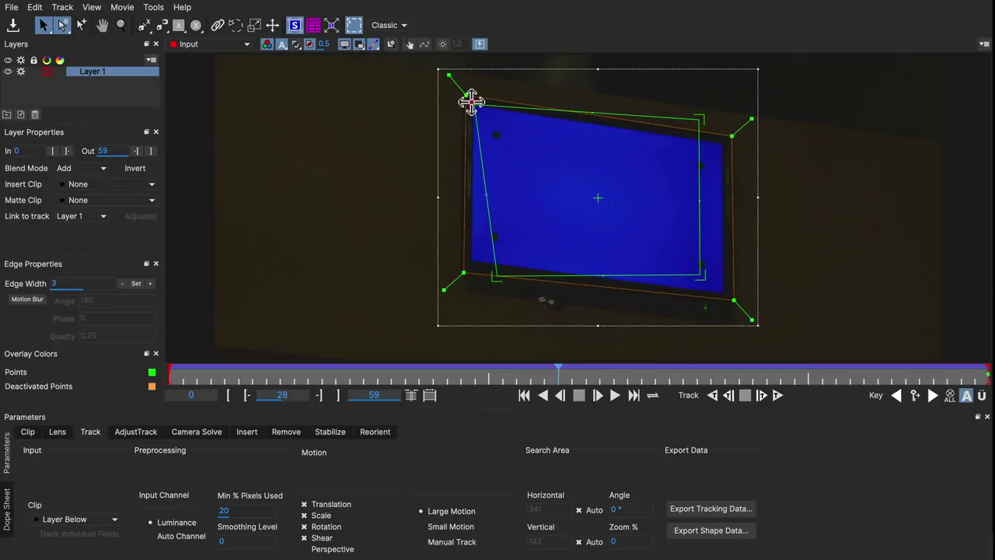
key(z)
drag(489, 138, 498, 204)
click(491, 99)
key(x)
key(s)
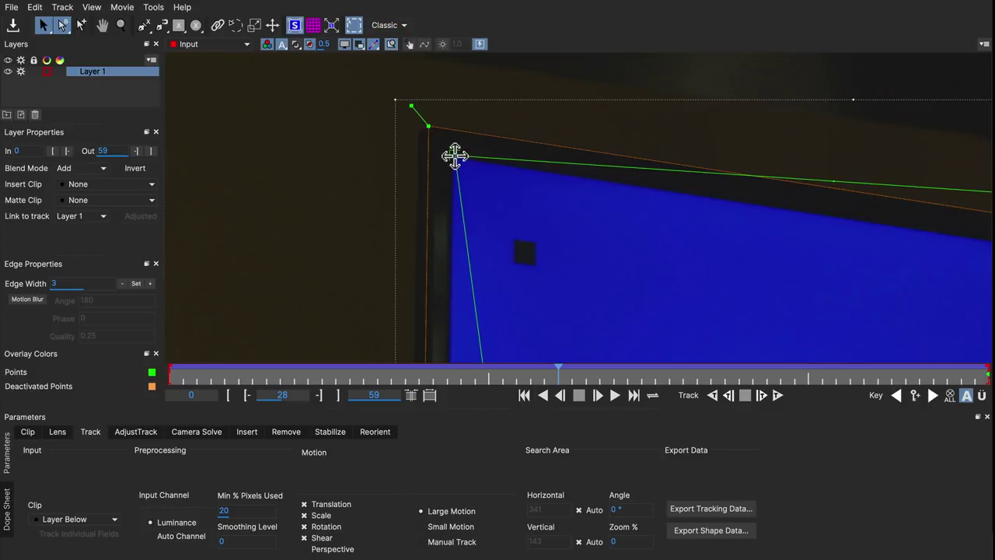
drag(451, 151, 447, 150)
key(x)
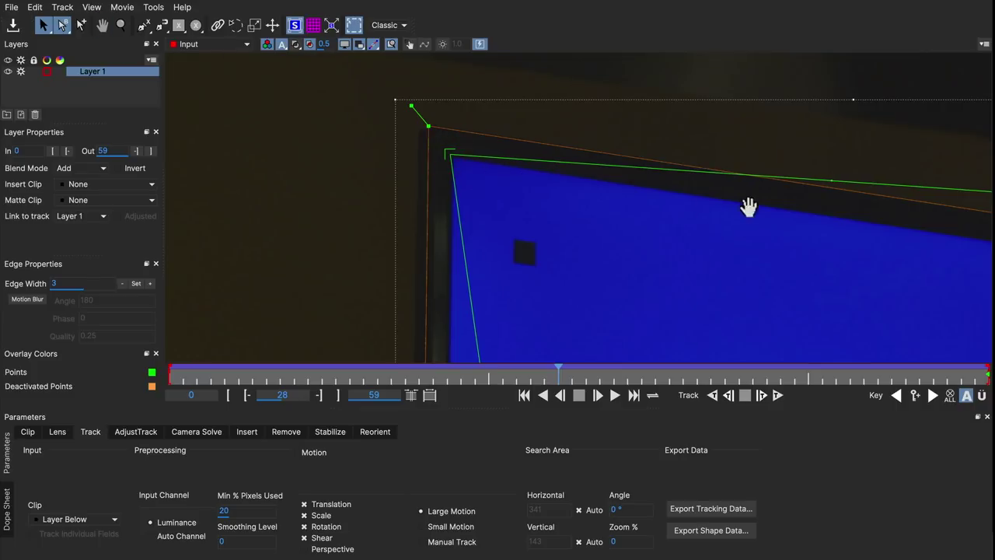
Step: Align the surface's upper-right, lower-right and lower-left corners with the matching corners of the TV's blue screen
drag(748, 206, 555, 206)
drag(597, 177, 672, 251)
key(x)
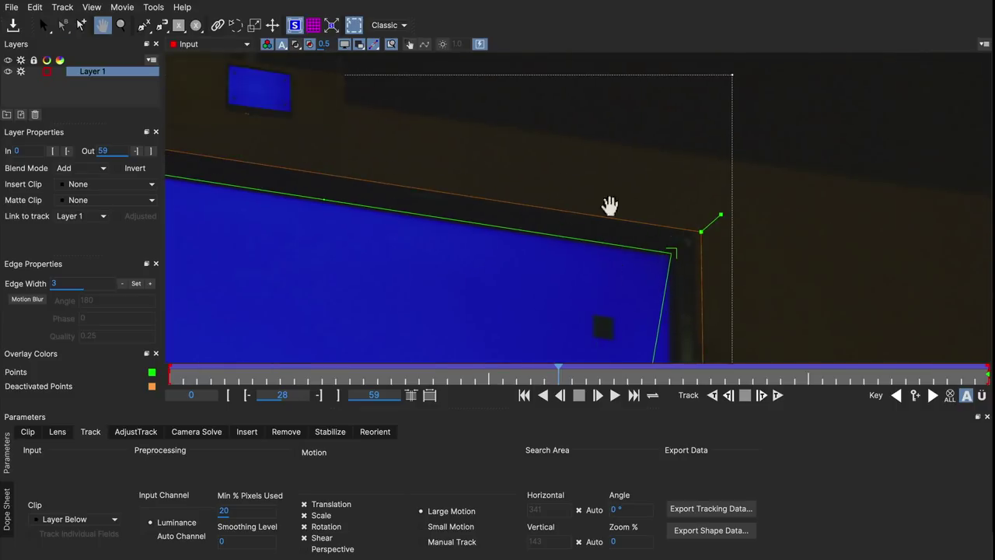
drag(611, 206, 608, 16)
drag(600, 166, 680, 230)
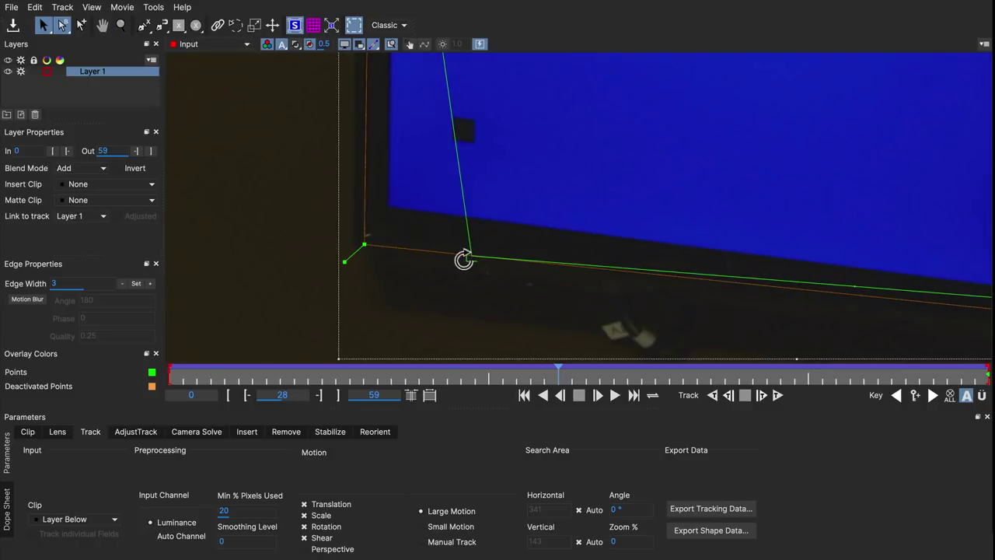
drag(463, 260, 383, 214)
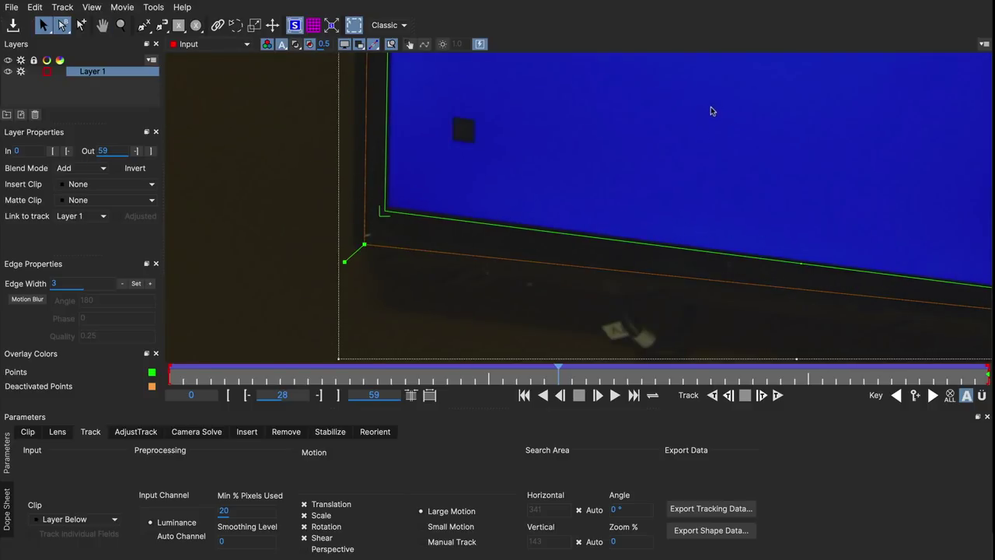
Step: Set the insert clip of Layer 1 to Insert Layer, with the whole TV screen in view
key(z)
drag(711, 111, 704, 194)
key(x)
drag(754, 124, 599, 267)
key(s)
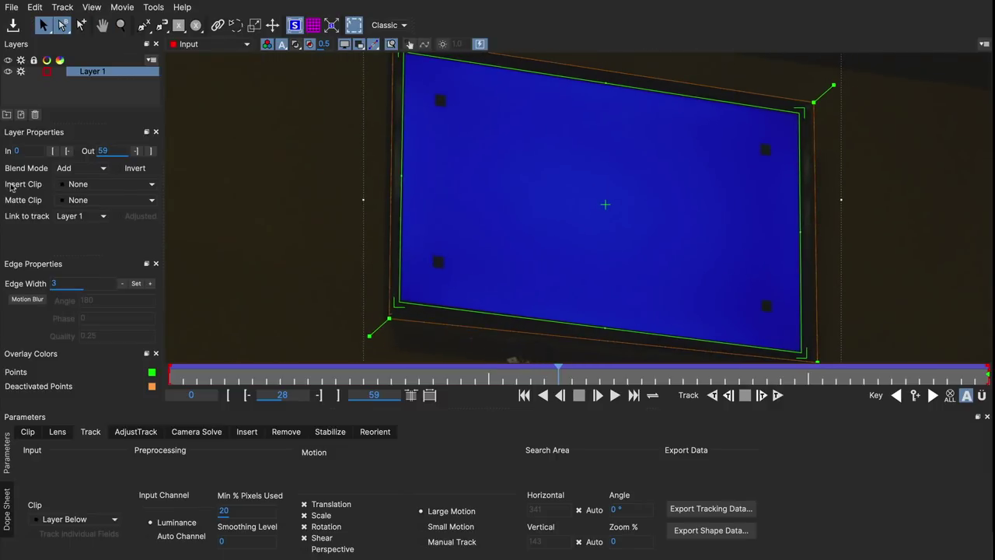
click(141, 188)
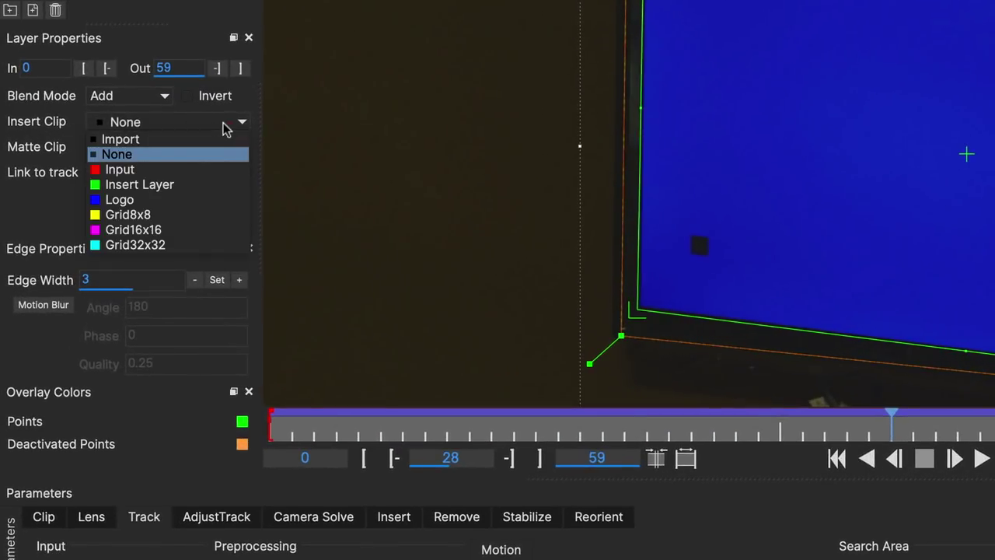
click(213, 184)
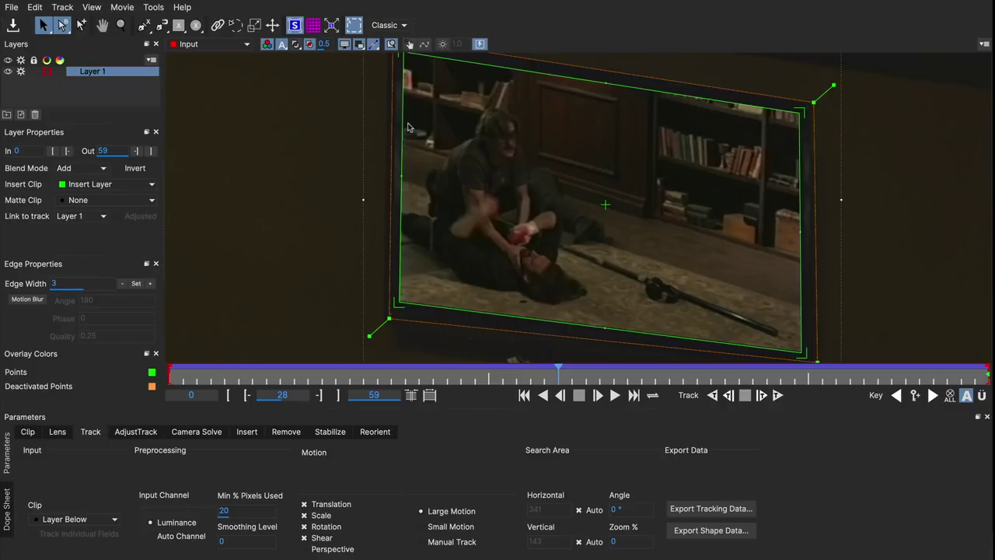
Step: Scrub from frame 28 to frame 59 to check how the insert sits in the TV screen
click(564, 382)
drag(306, 378, 986, 384)
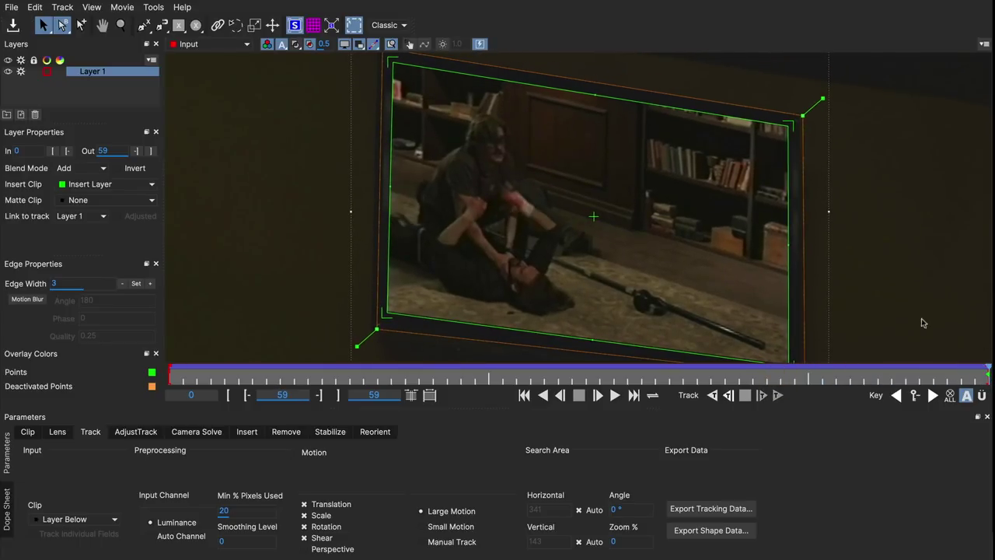
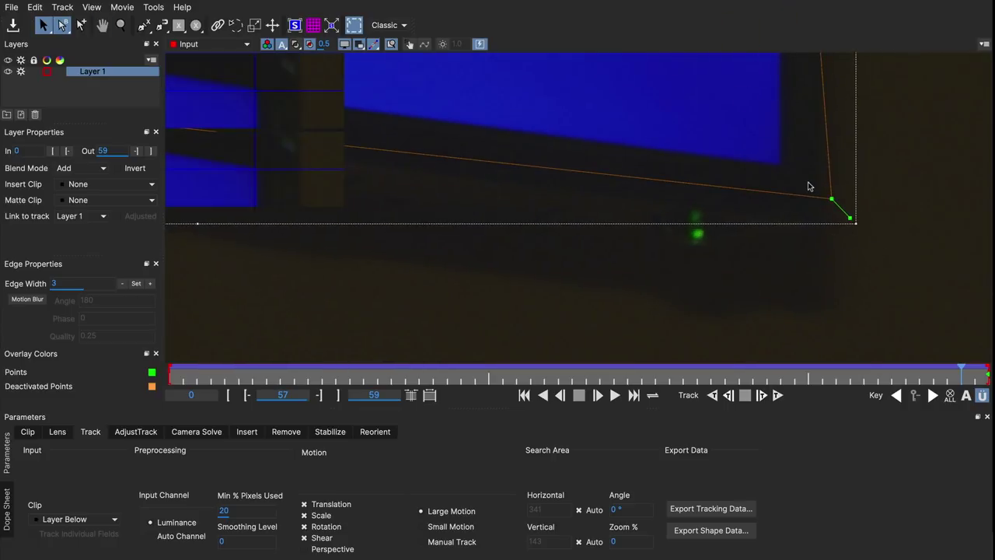
Step: At frame 57, move the Layer 1 spline's lower-right, lower-left and upper-left points onto the corners of the TV's blue screen
drag(831, 199, 786, 168)
key(x)
drag(342, 156, 863, 235)
drag(378, 199, 417, 144)
key(x)
drag(483, 112, 459, 344)
drag(400, 93, 492, 335)
drag(475, 210, 493, 248)
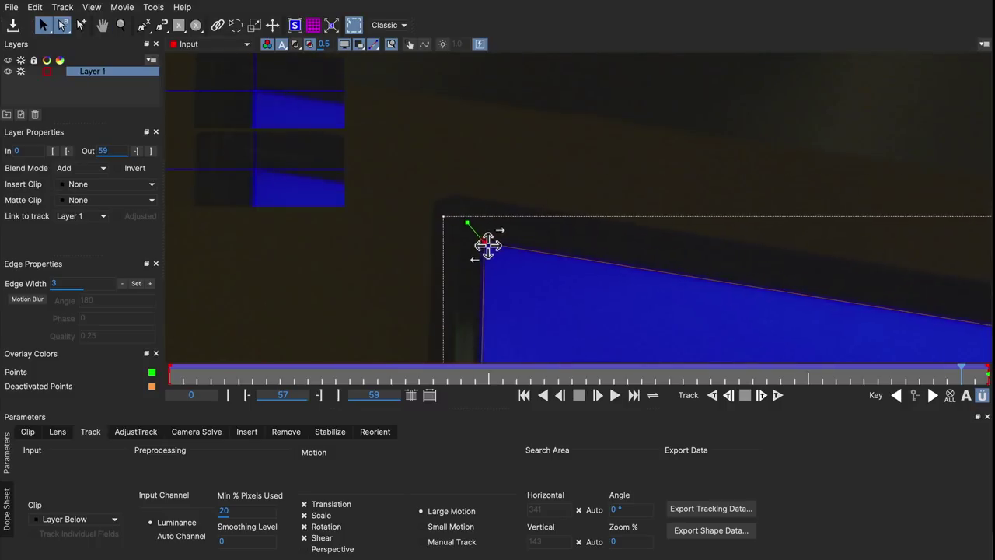
key(x)
mouse_move(660, 291)
mouse_down()
mouse_move(492, 174)
mouse_move(625, 160)
mouse_move(630, 179)
mouse_up()
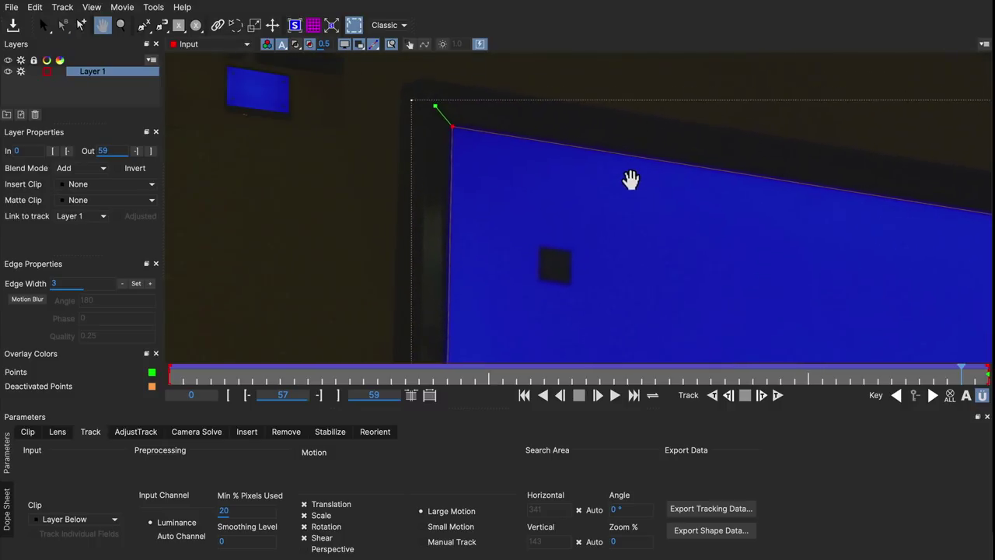
click(630, 181)
Step: Set Layer 1's insert clip to Insert Layer and mask the insert with Matte for Layer 1
click(79, 183)
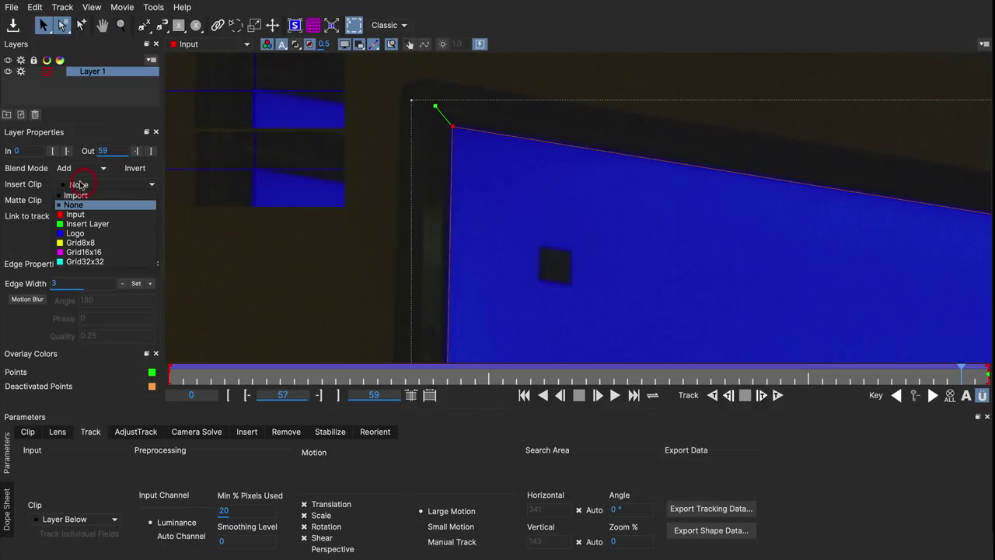
click(81, 218)
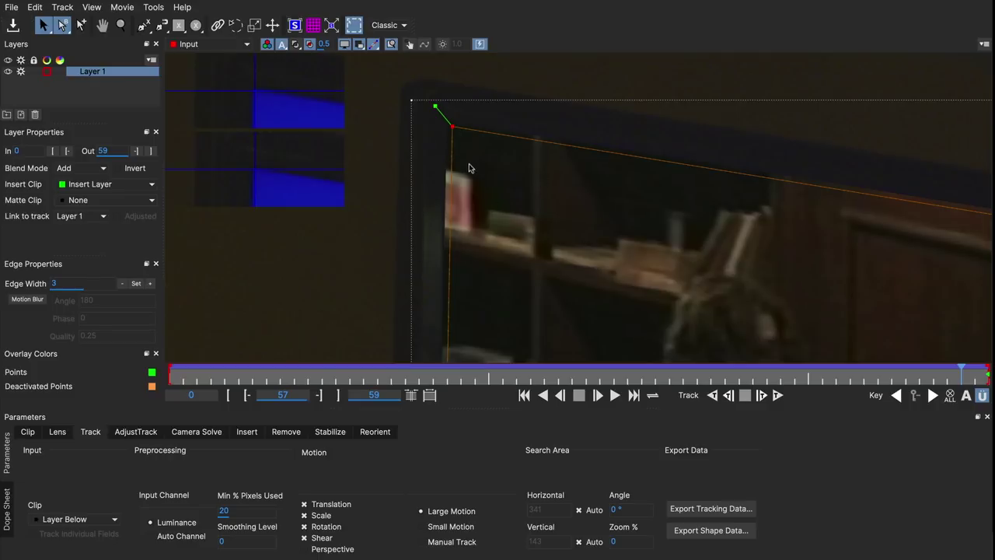
click(247, 432)
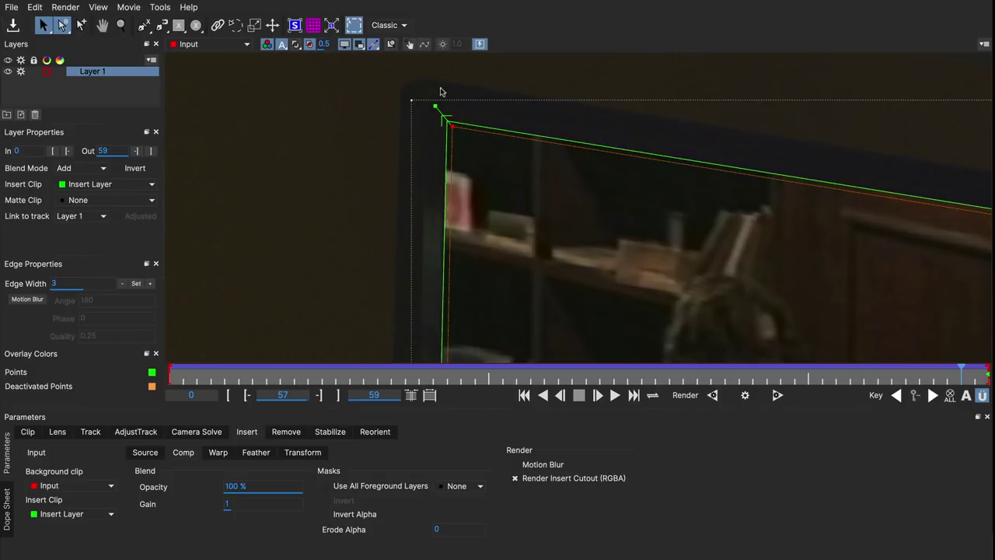
click(466, 486)
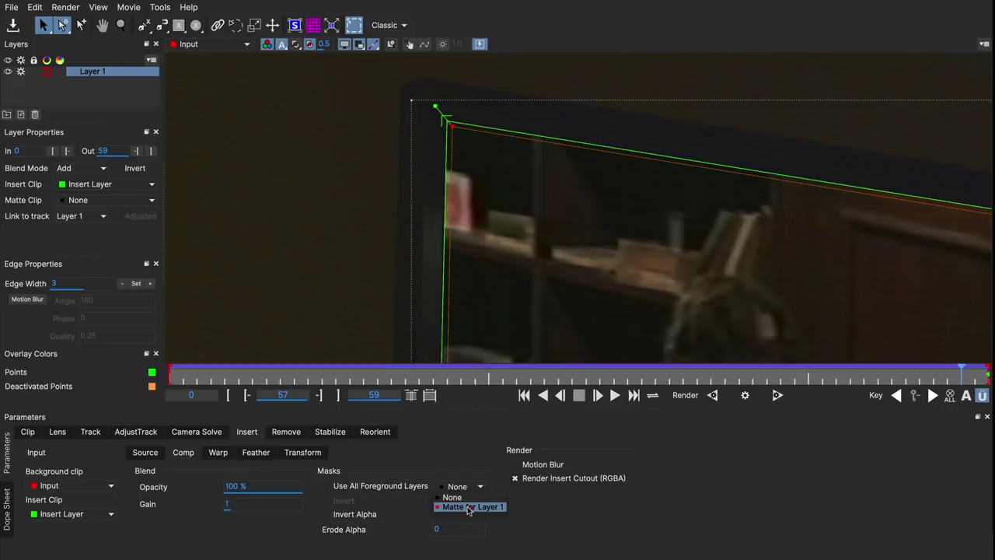
click(469, 506)
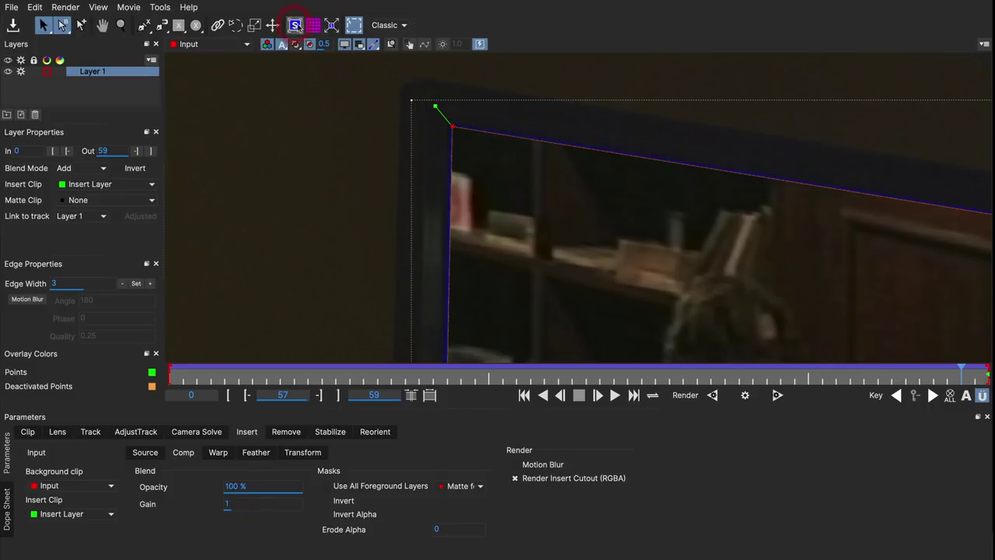
Step: Hide the surface overlay, set the edge width of Layer 1's spline to 2, and check its left edge at frame 55
key(x)
drag(444, 195, 463, 210)
key(z)
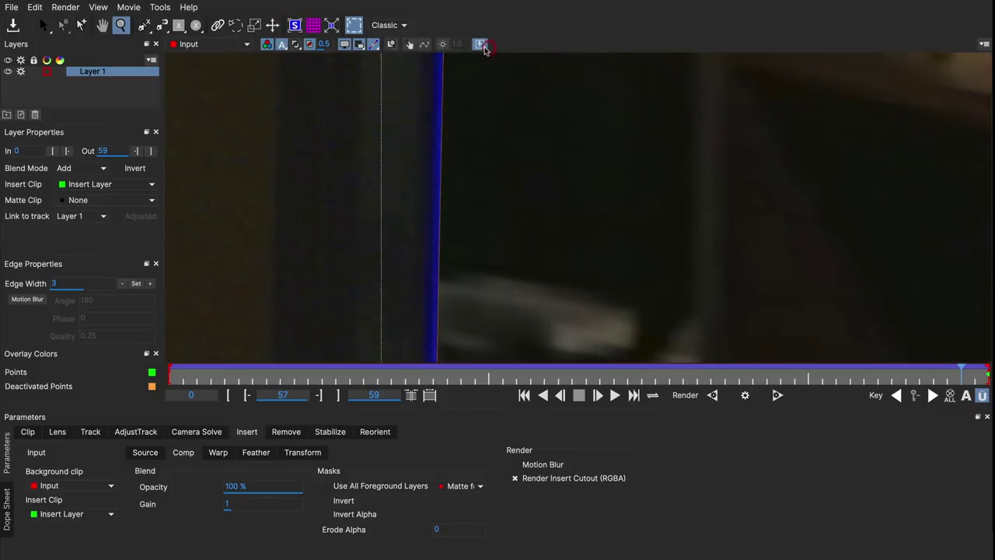
key(s)
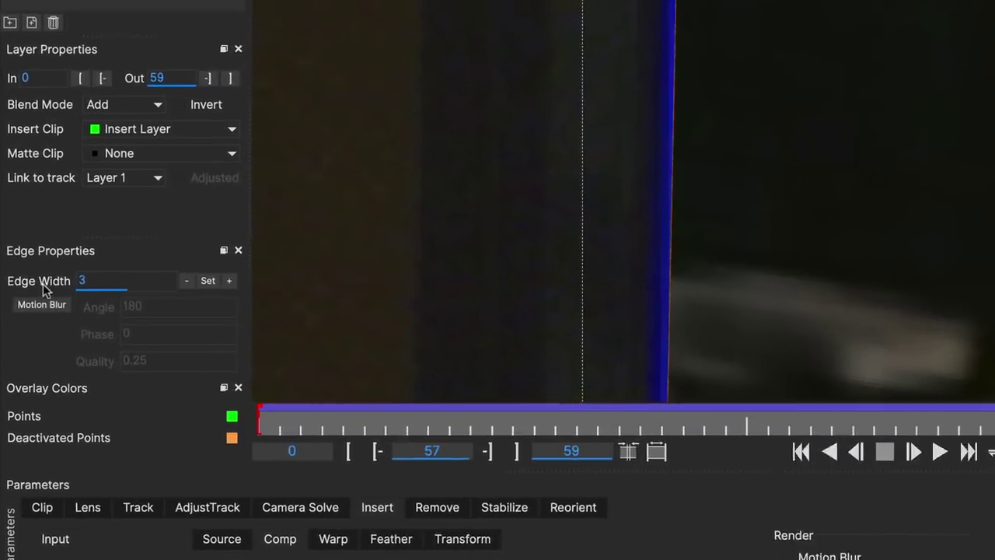
click(93, 283)
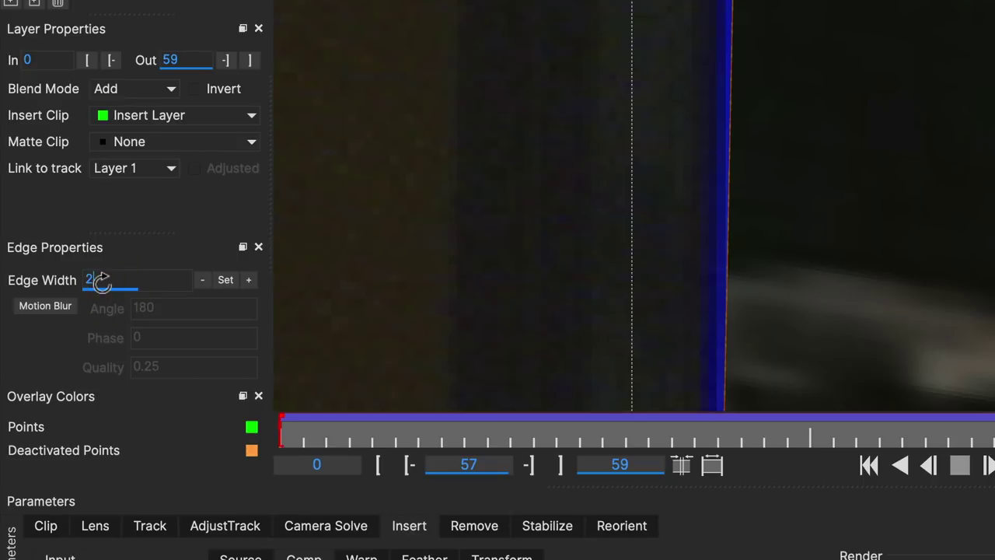
text(2)
click(225, 279)
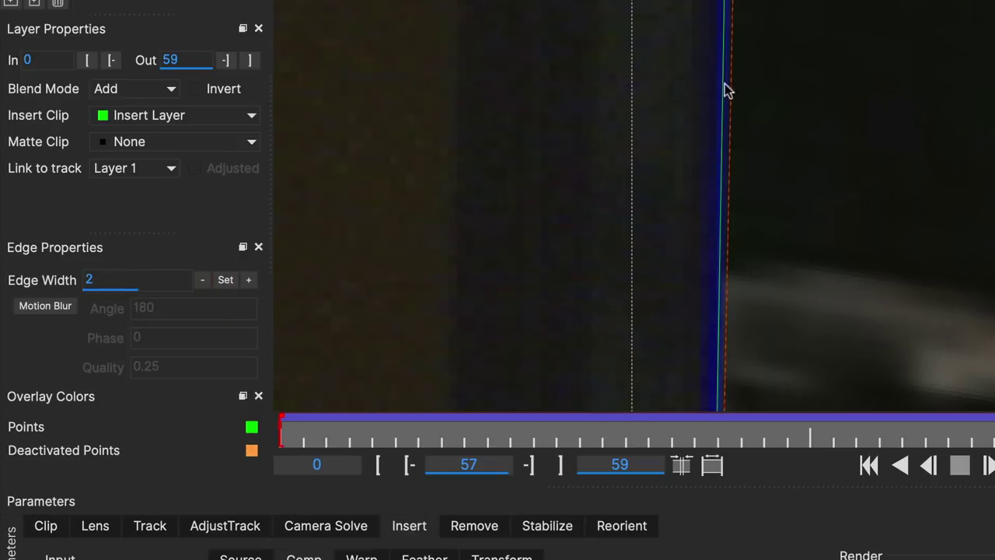
key(Left)
key(Left)
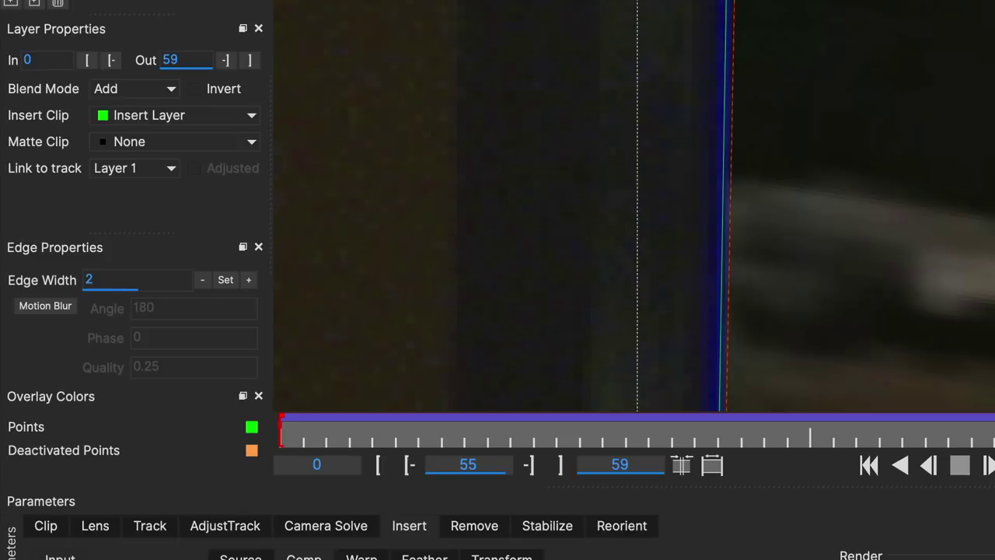
Step: Set the edge width of Layer 1's spline to 4
click(83, 276)
text(4)
click(221, 281)
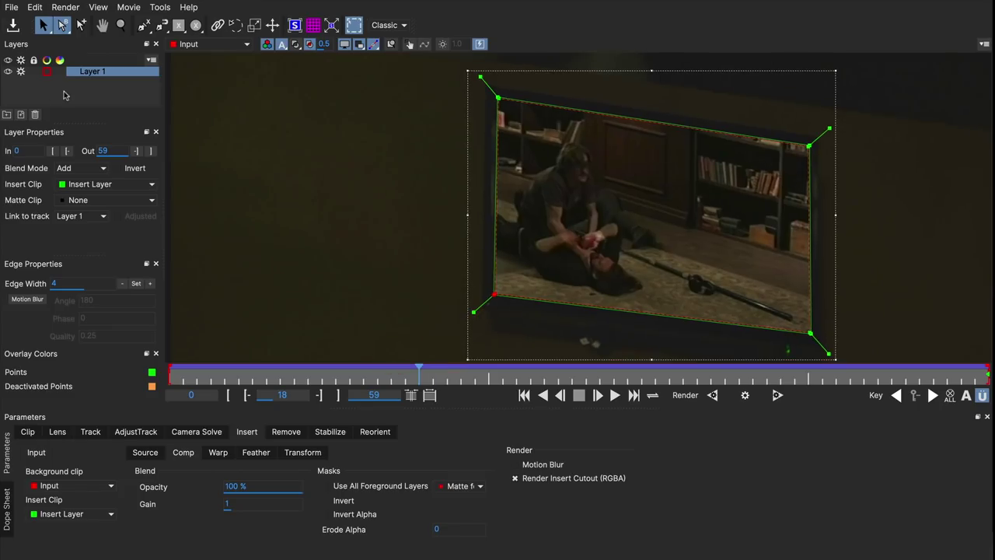
Step: Deselect Layer 1 and play the shot from the first frame to review the masked insert
click(65, 92)
drag(172, 377, 149, 377)
key(space)
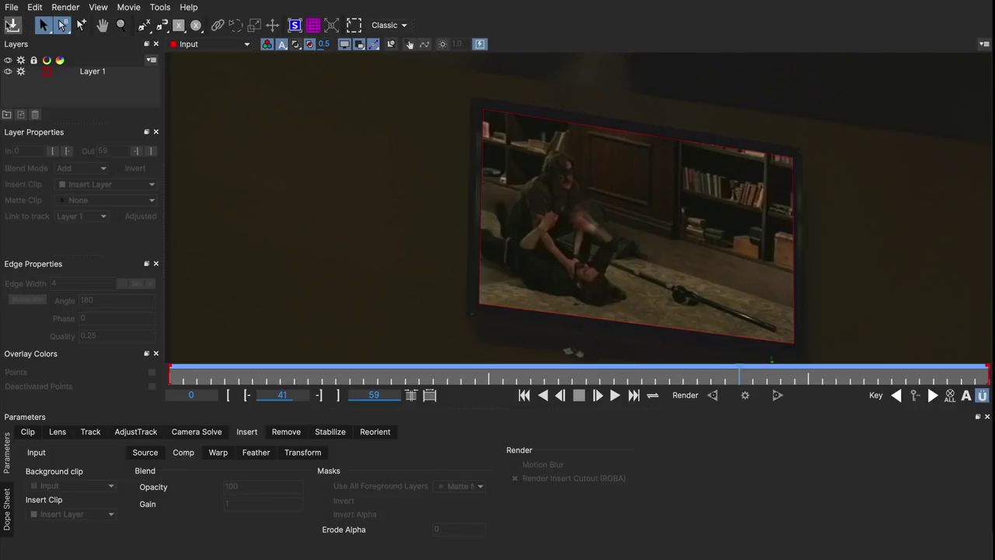
Step: Save the Mocha project back to Avid Media Composer and enable the module render with Insert: Composite
click(10, 28)
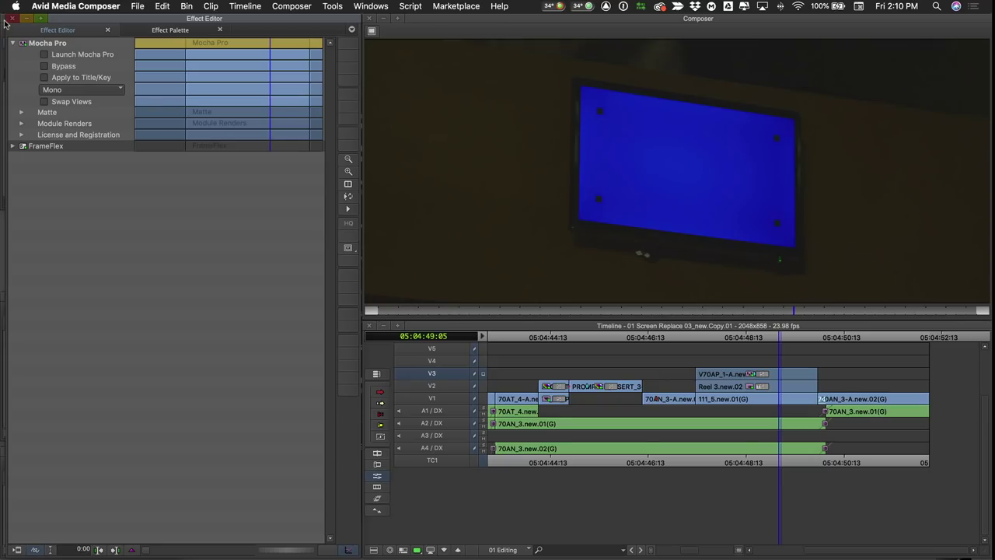
click(20, 123)
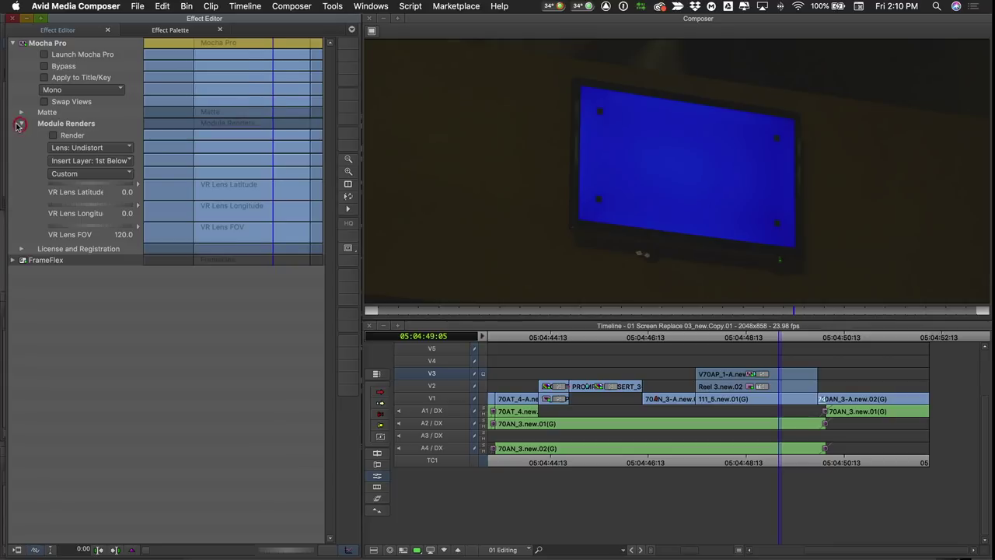
click(52, 136)
click(110, 148)
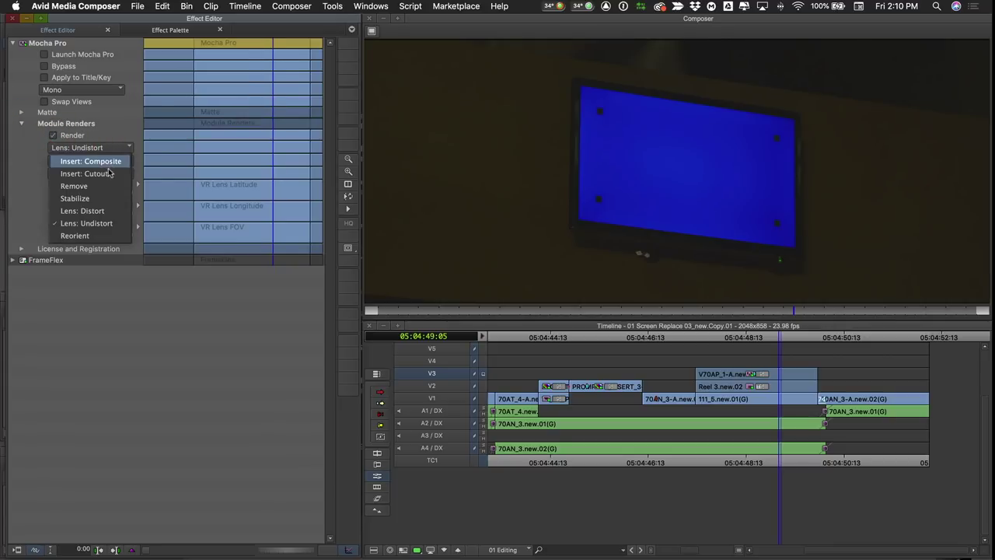
click(92, 162)
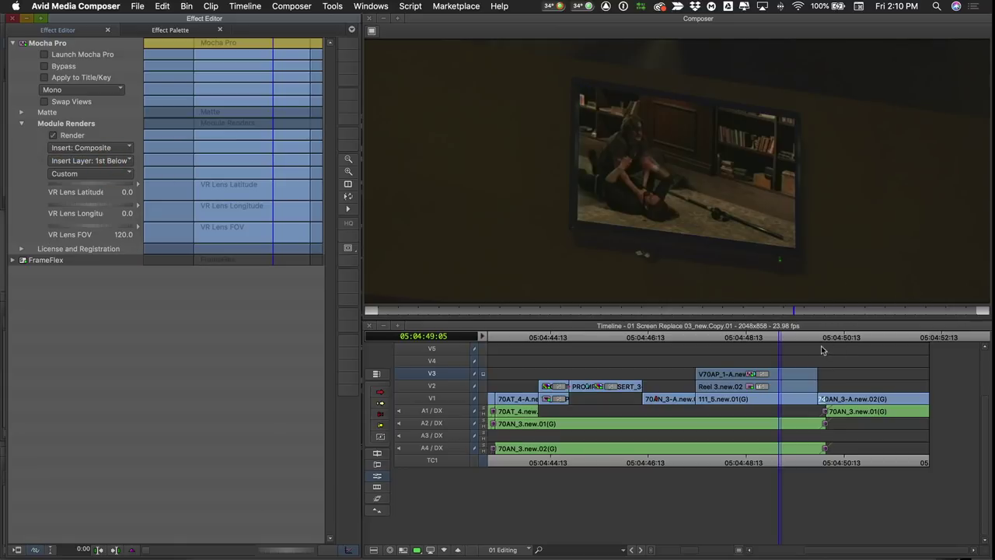
Step: Play the clip from its start and scrub through it to check the composited TV screen
click(405, 306)
key(space)
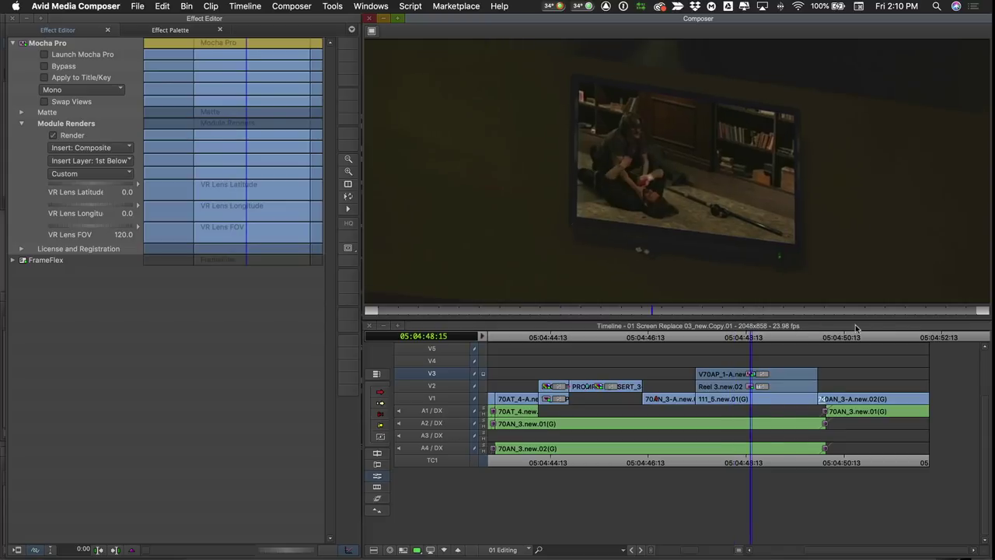
drag(813, 324, 760, 322)
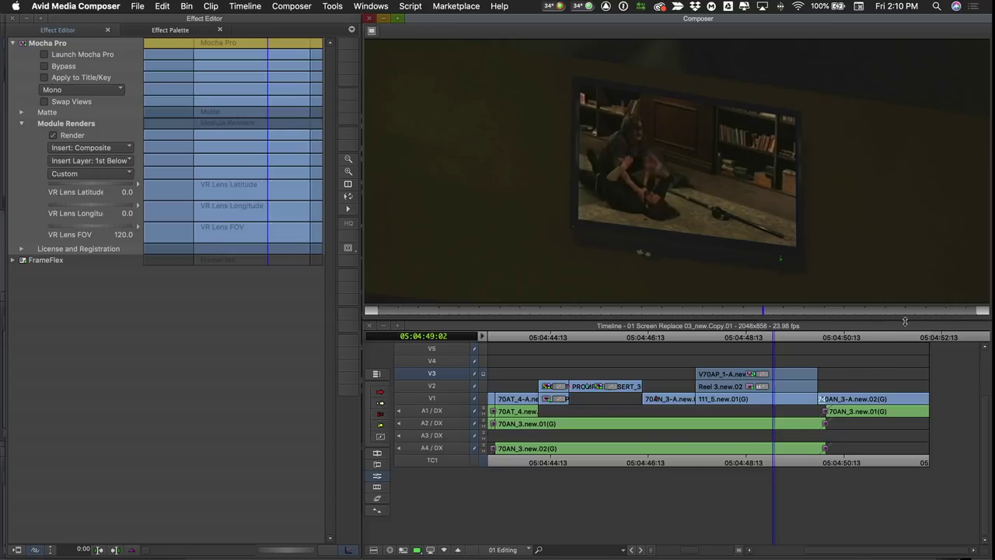
Step: Turn off Mocha Pro's module render and add the S_Glow (Sapphire Lighting) effect to the V3 clip
click(50, 136)
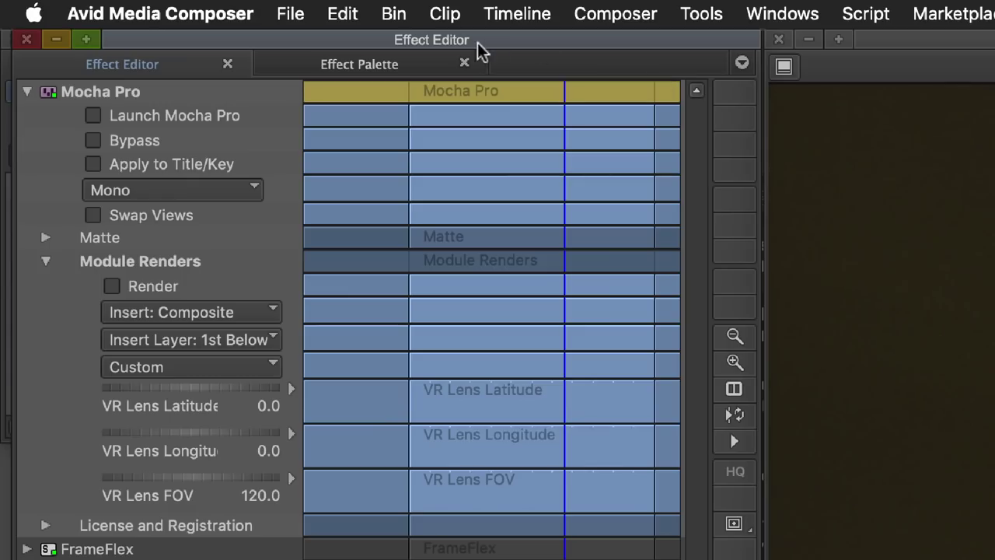
click(157, 29)
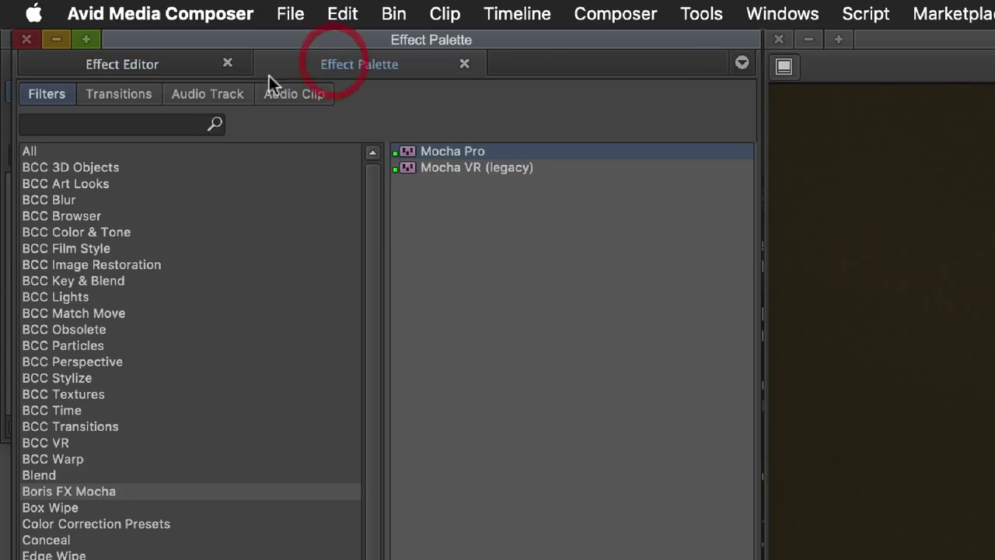
click(118, 121)
text(s_glow)
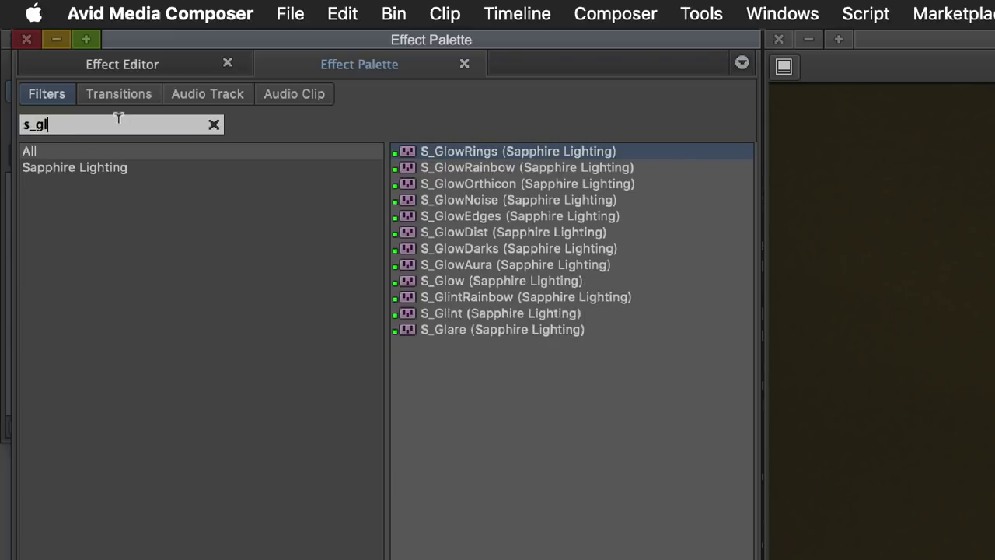
click(408, 280)
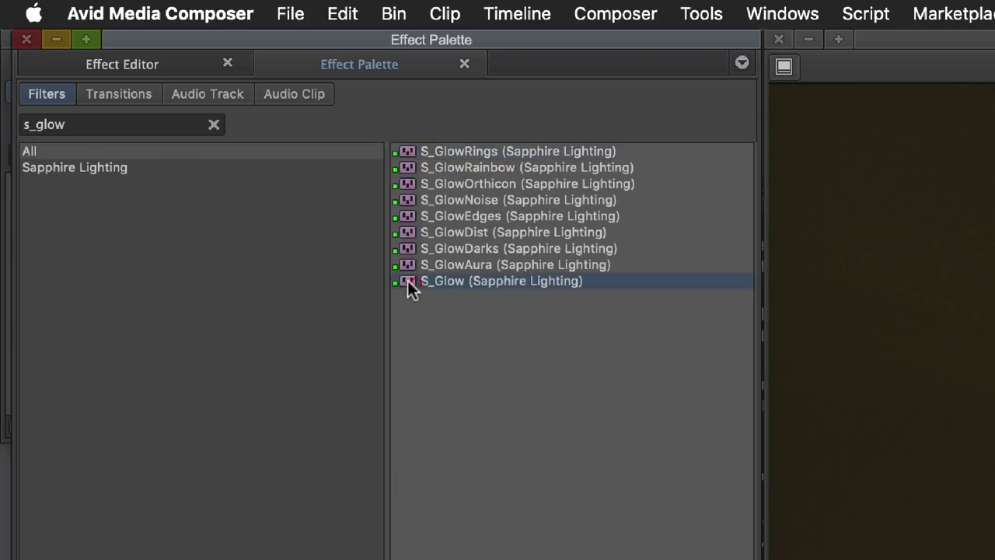
drag(404, 277, 739, 375)
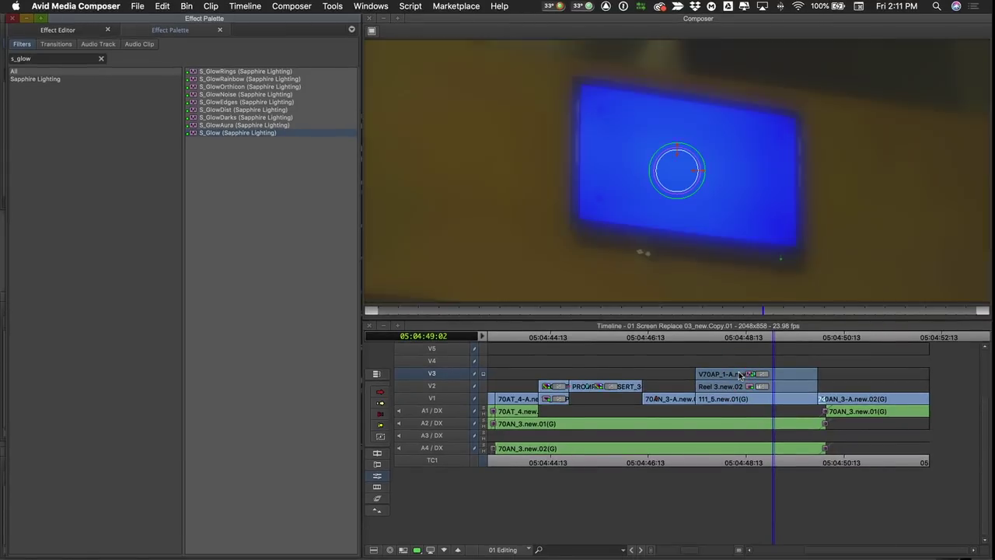
Step: Open the S_Glow settings of the V3 clip and set the Threshold to 0.121
click(748, 373)
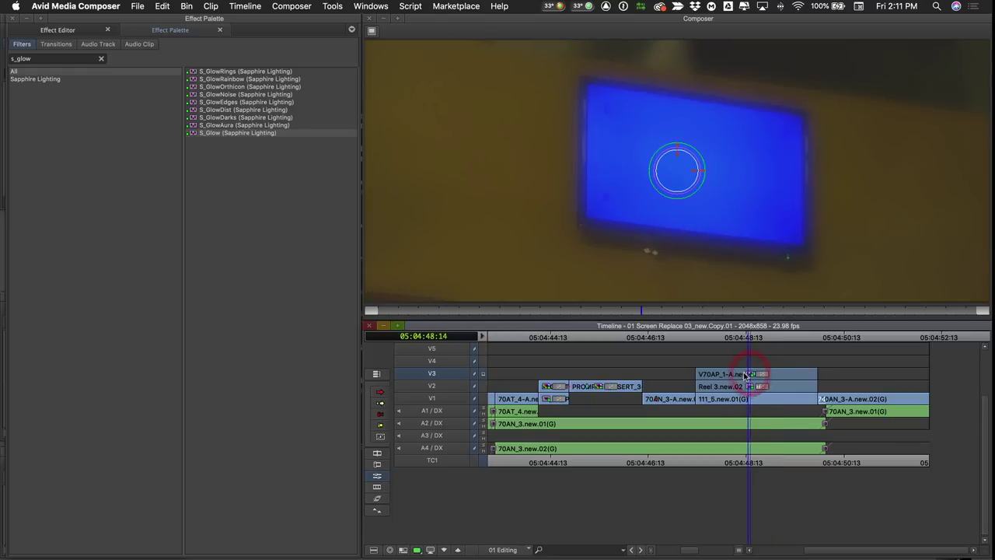
click(48, 30)
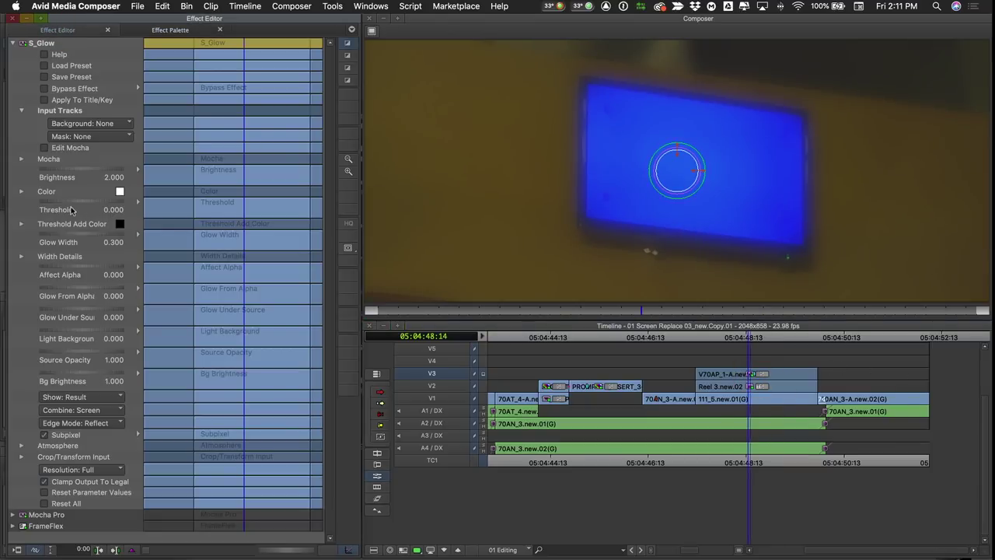
drag(63, 204, 178, 200)
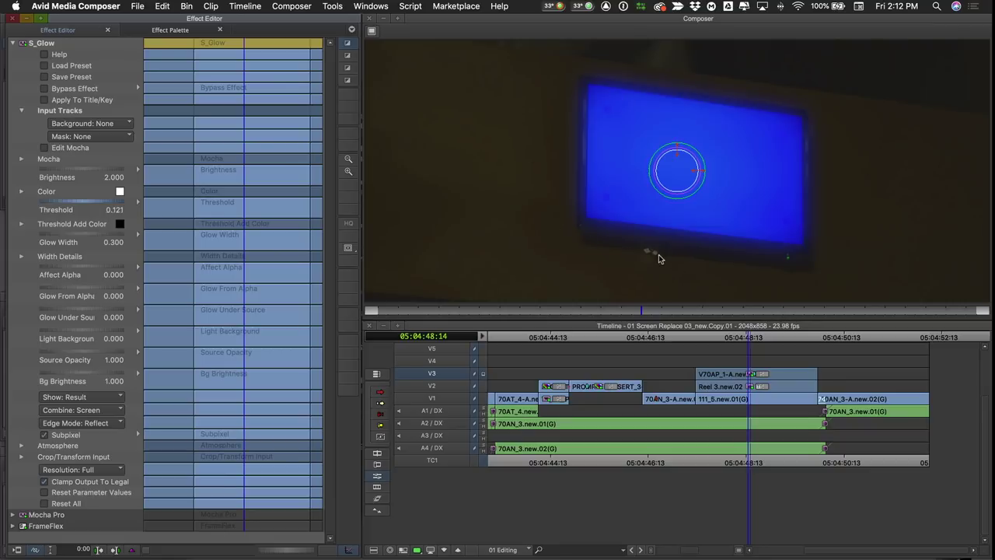
Step: Open S_Glow's Mocha mask and, at frame 59, draw an X-spline loosely around the outside of the TV frame
click(39, 149)
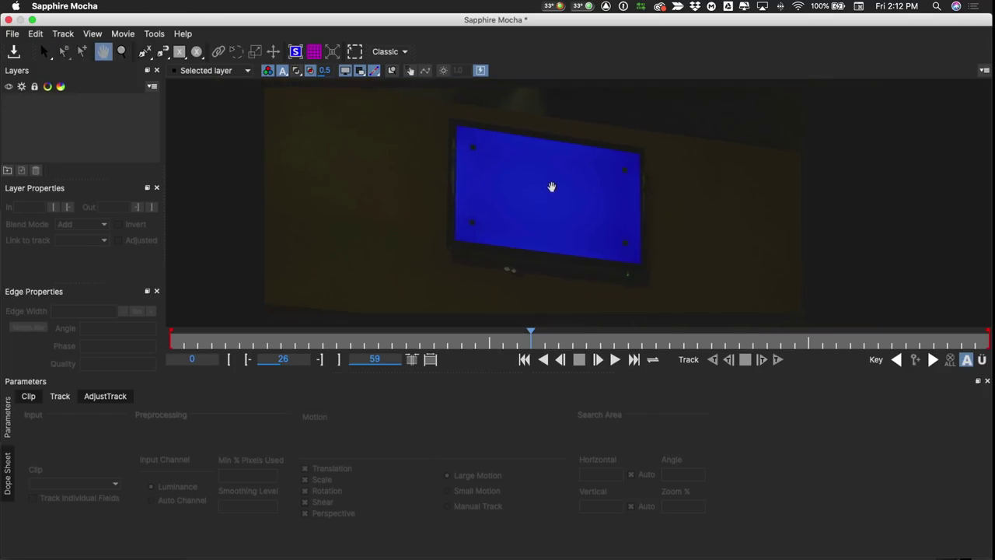
drag(570, 339, 990, 345)
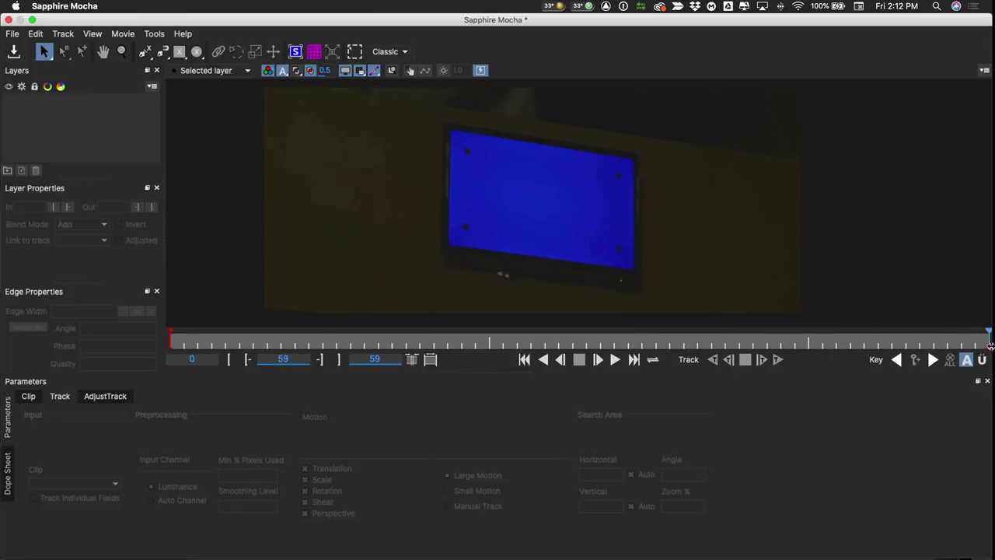
click(144, 52)
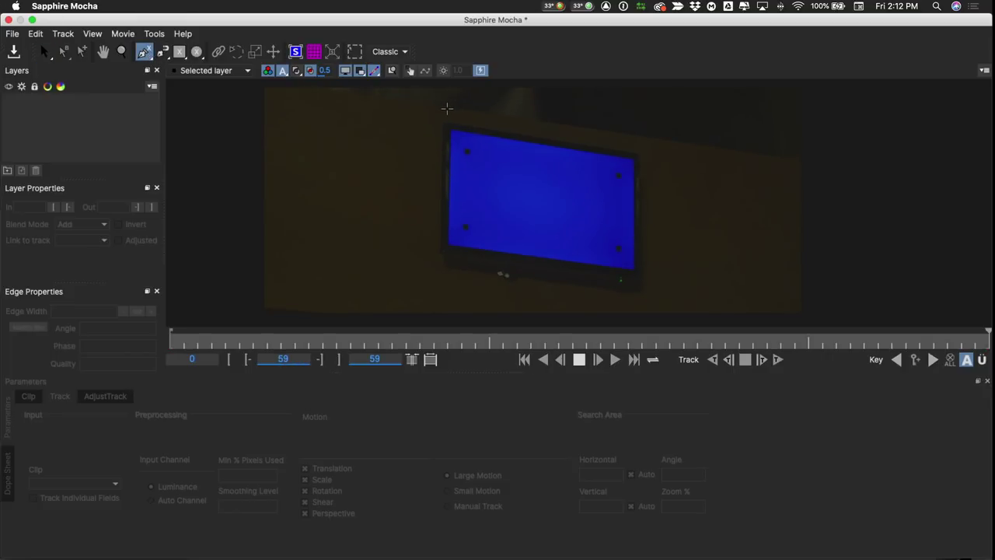
click(446, 110)
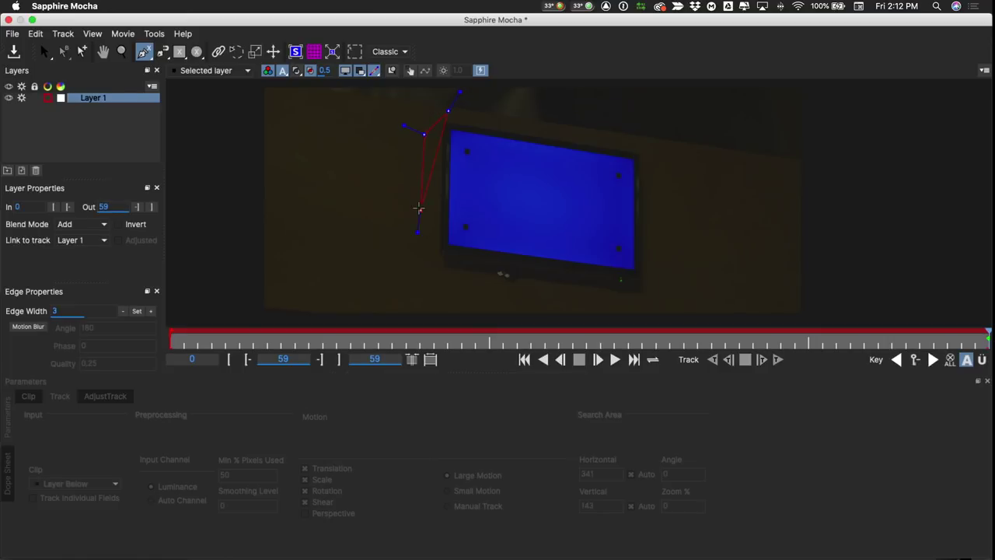
drag(427, 268, 448, 275)
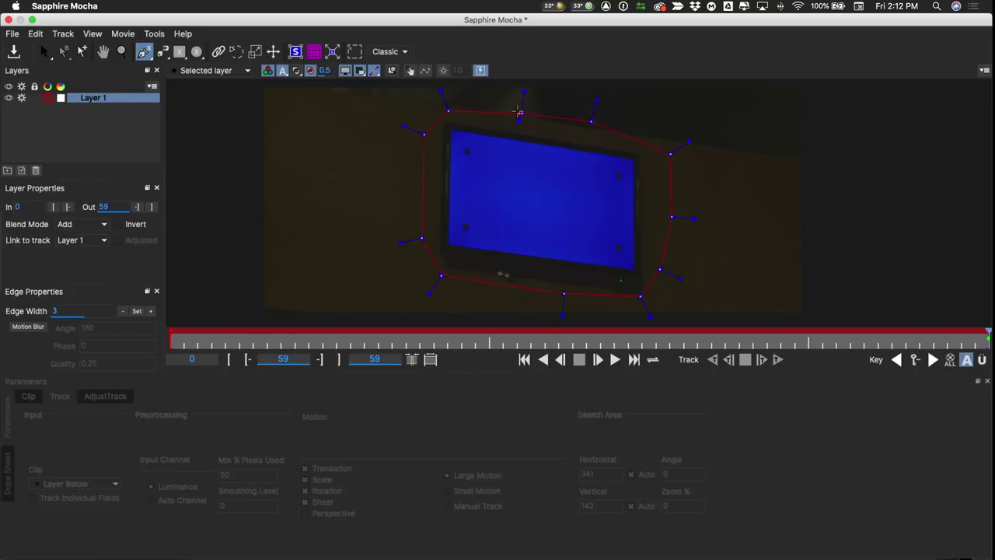
Step: Close the X-spline around the TV, round off all its points together, and track the layer backwards from frame 59
right_click(521, 113)
drag(358, 95, 732, 322)
drag(646, 312, 639, 300)
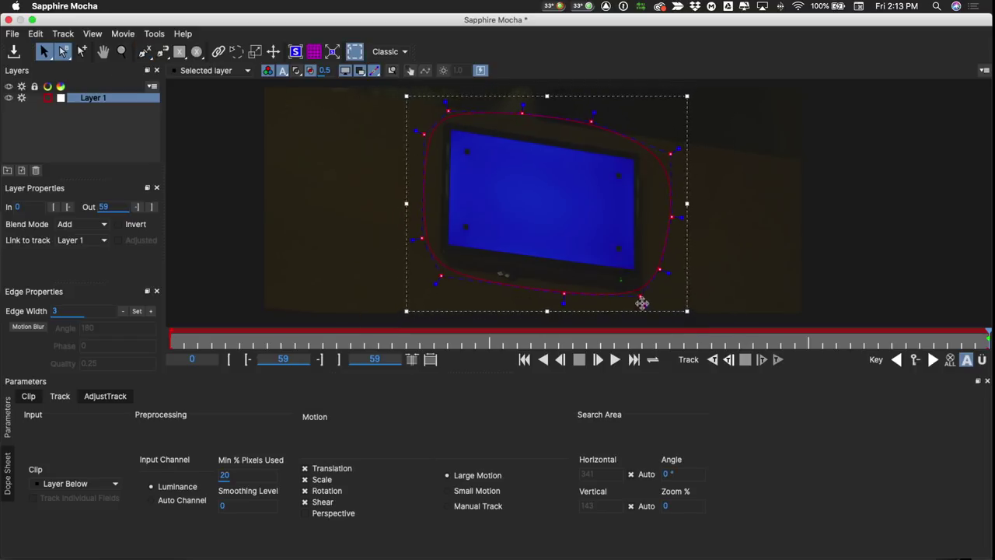
click(711, 359)
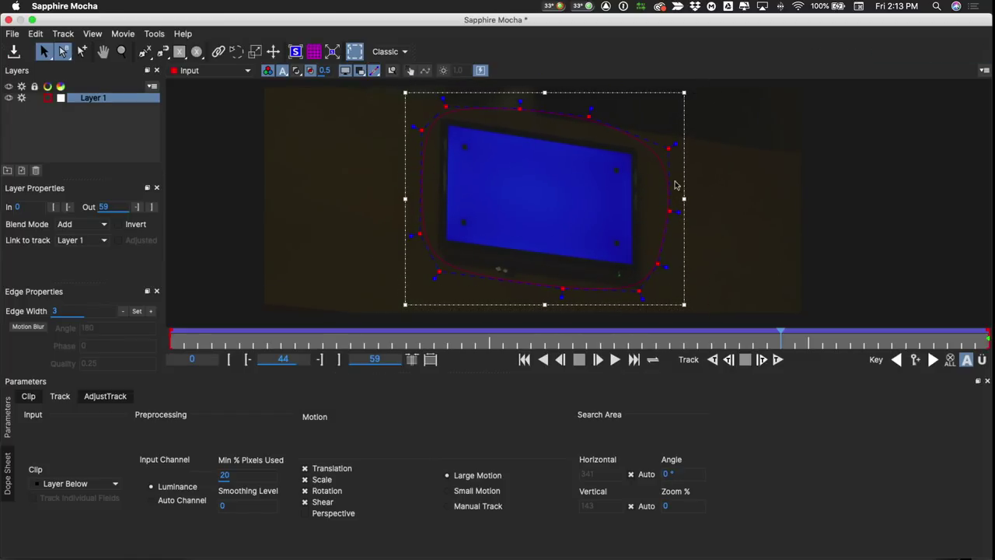
Step: With Überkey on, set the mask's edge width to 30 and shrink the spline on all sides closer to the TV frame
click(982, 360)
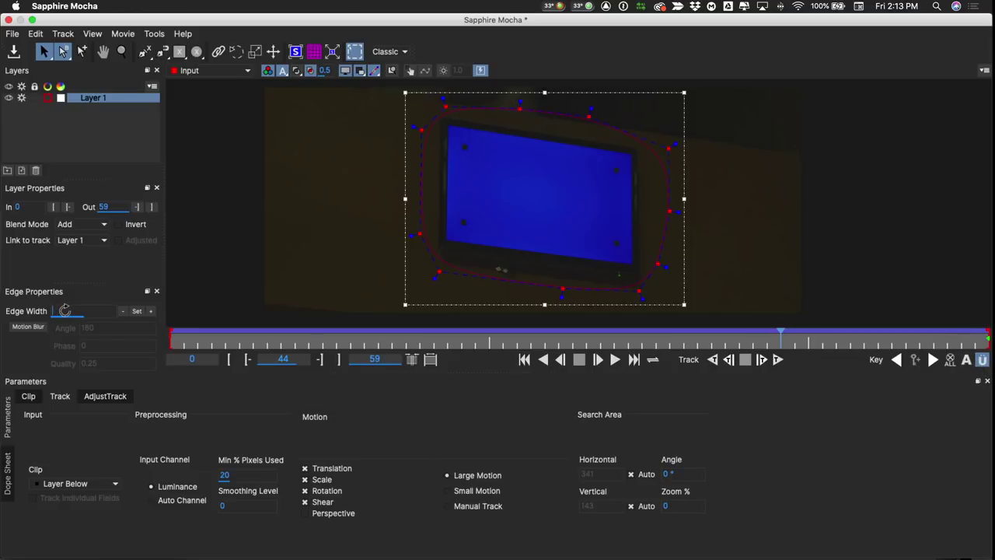
click(136, 311)
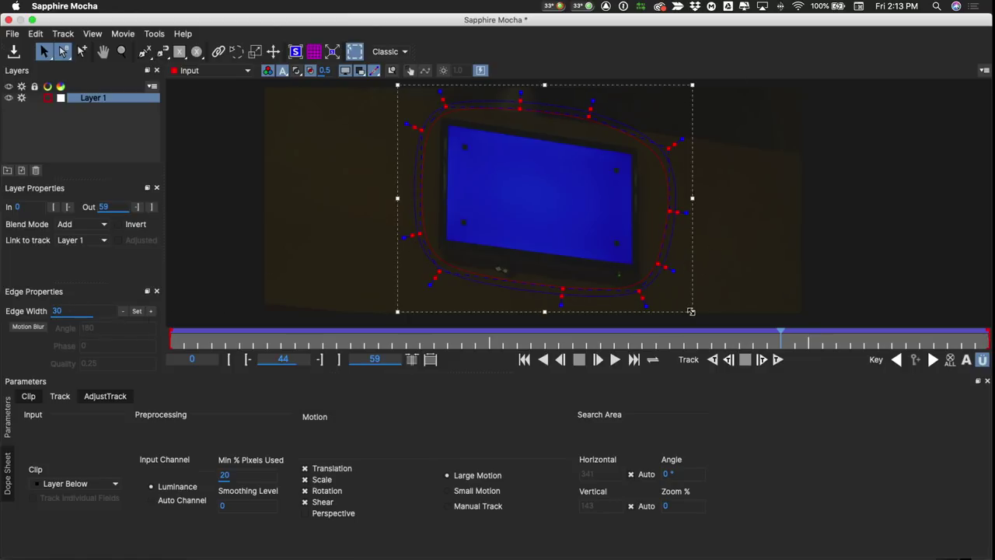
drag(688, 310, 677, 300)
drag(540, 84, 538, 94)
drag(398, 197, 409, 197)
drag(680, 196, 669, 190)
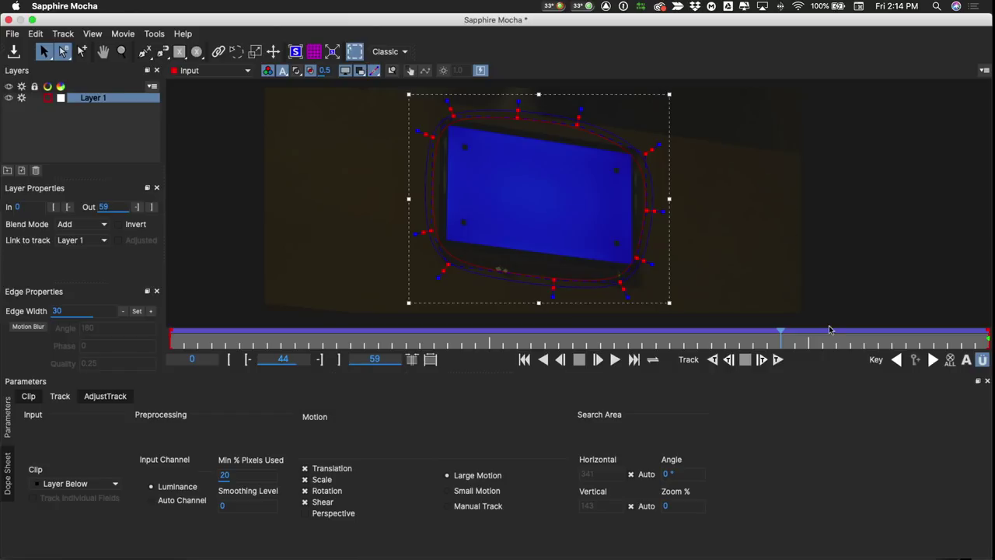
Step: Check the tracked mask across the frames, save the Mocha project and return to Avid Media Composer
drag(182, 342, 641, 341)
mouse_move(701, 348)
mouse_down()
mouse_move(872, 344)
mouse_move(707, 346)
mouse_up()
click(13, 52)
click(9, 20)
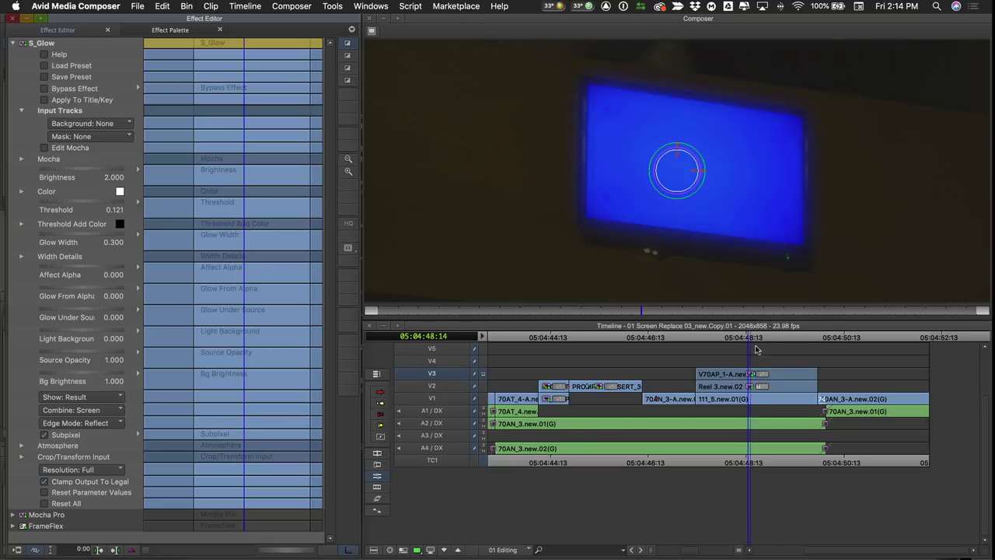
Step: Scrub through the masked glow on the clip and turn Mocha Pro's module render back on
drag(614, 312, 566, 313)
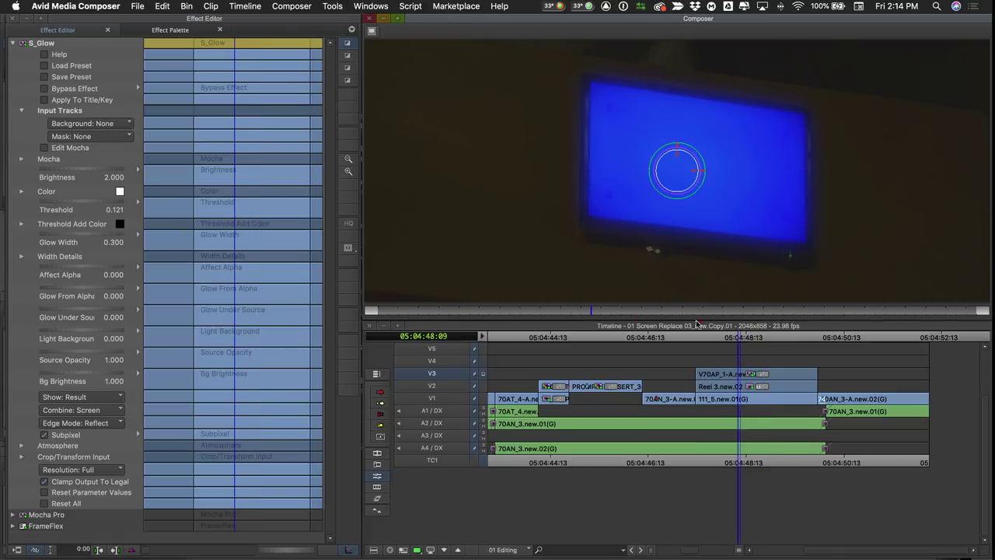
click(834, 319)
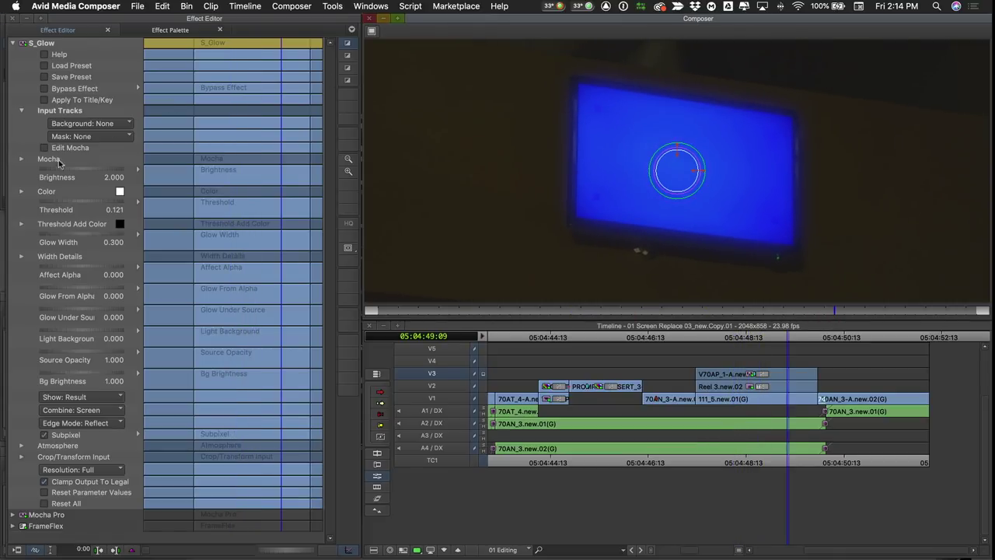
click(10, 44)
click(11, 55)
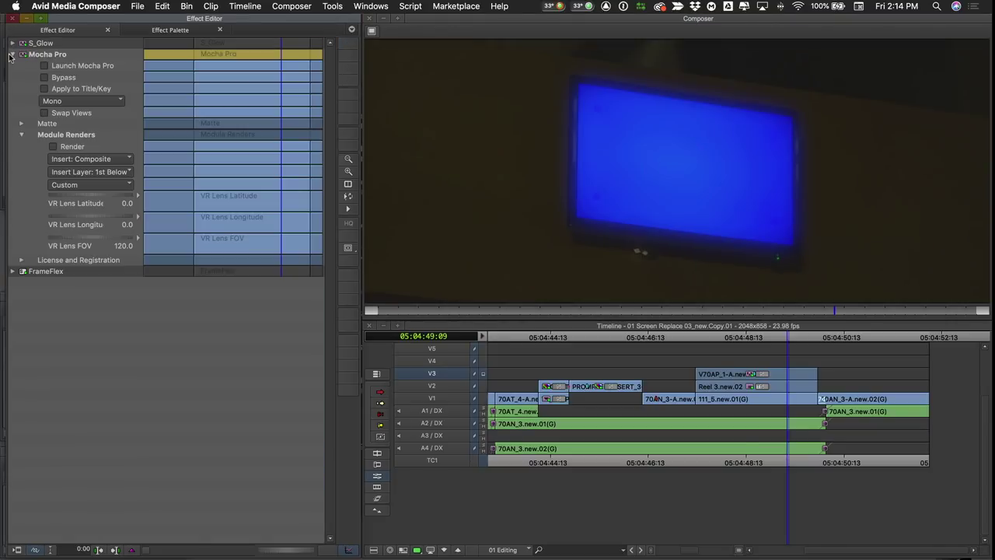
click(50, 147)
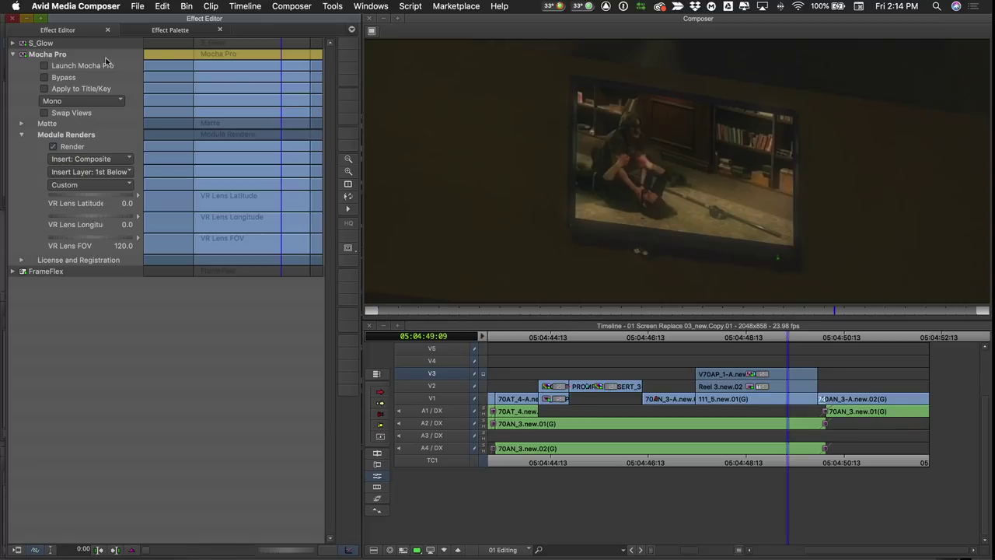
Step: Reopen the S_Glow settings and reduce the Glow Width to 0.000
click(10, 54)
click(11, 43)
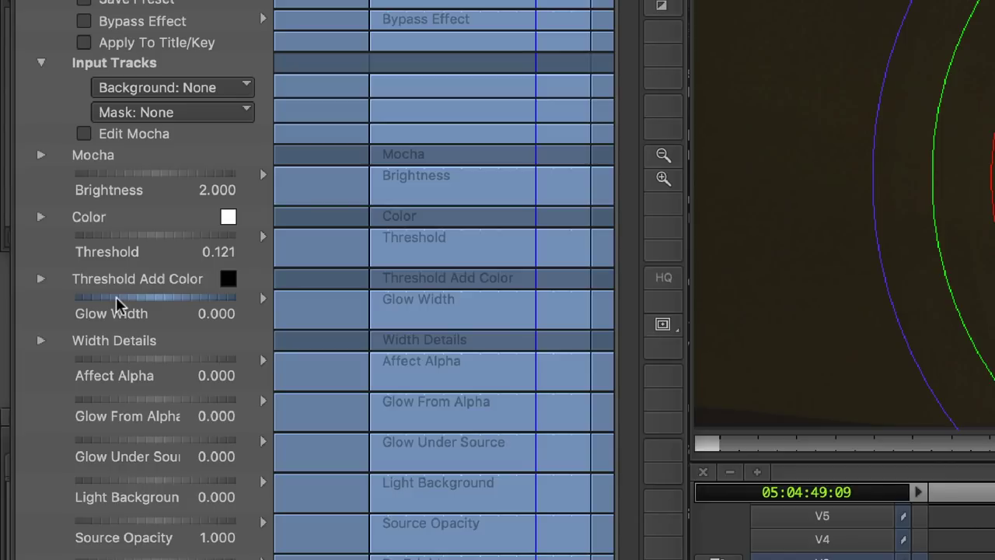
click(115, 303)
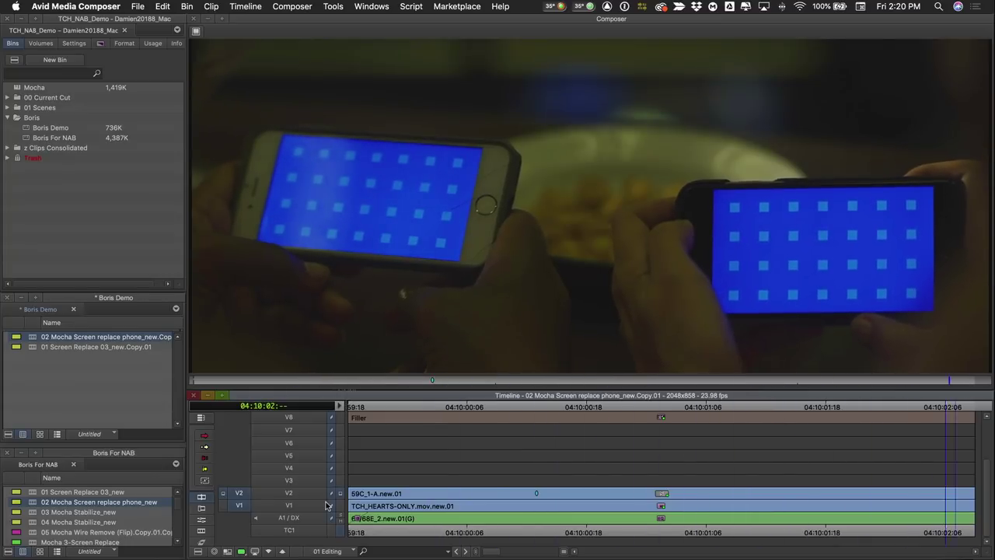
Step: Play and scrub the phone sequence from its start to examine the two blue phone screens
drag(362, 499, 340, 499)
key(space)
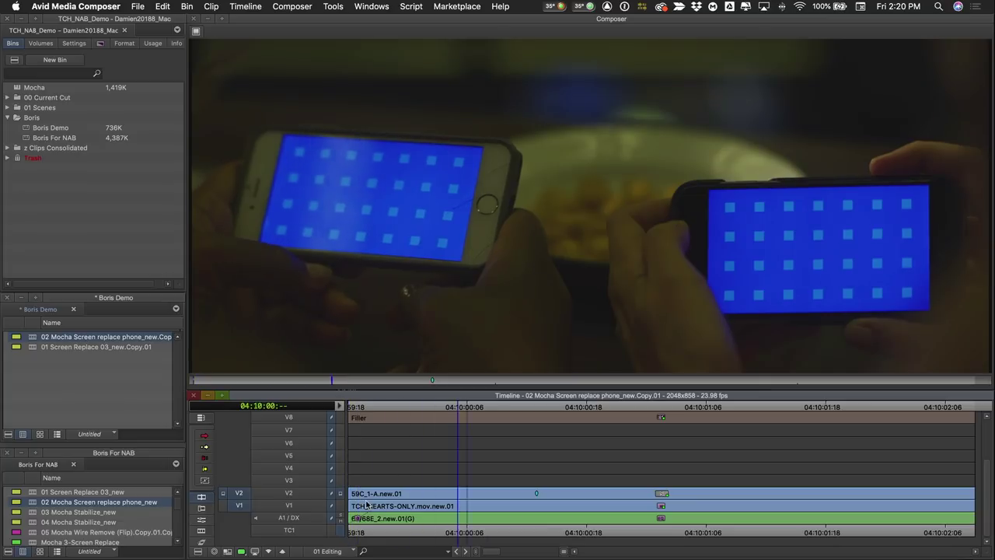
drag(508, 493, 341, 499)
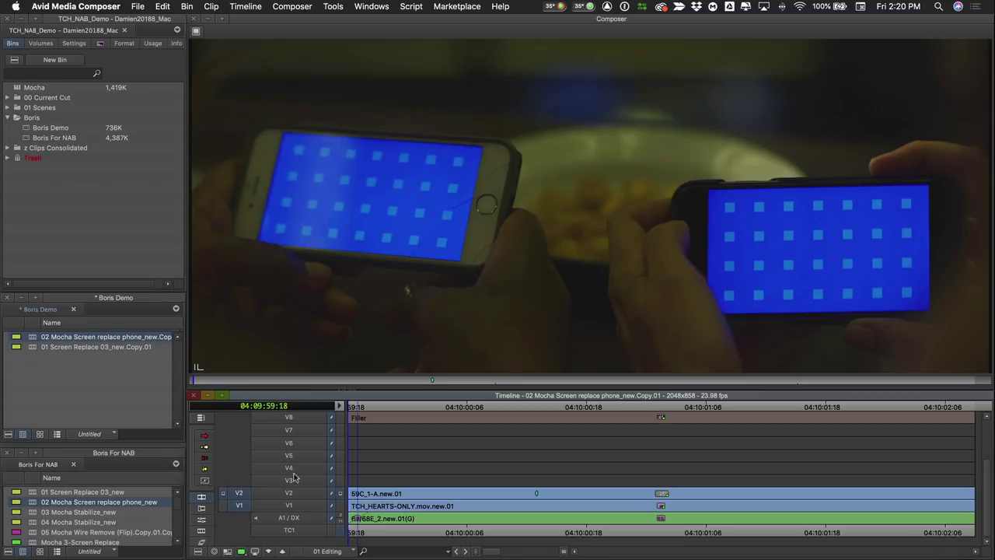
key(space)
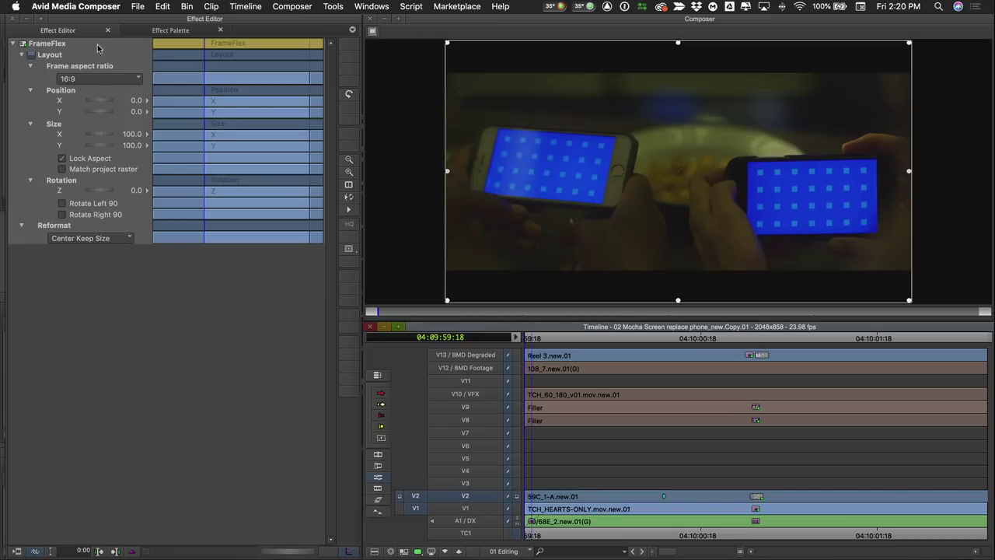
Step: Apply the Mocha Pro effect from the Boris FX Mocha category to the phone clip on V2
click(170, 29)
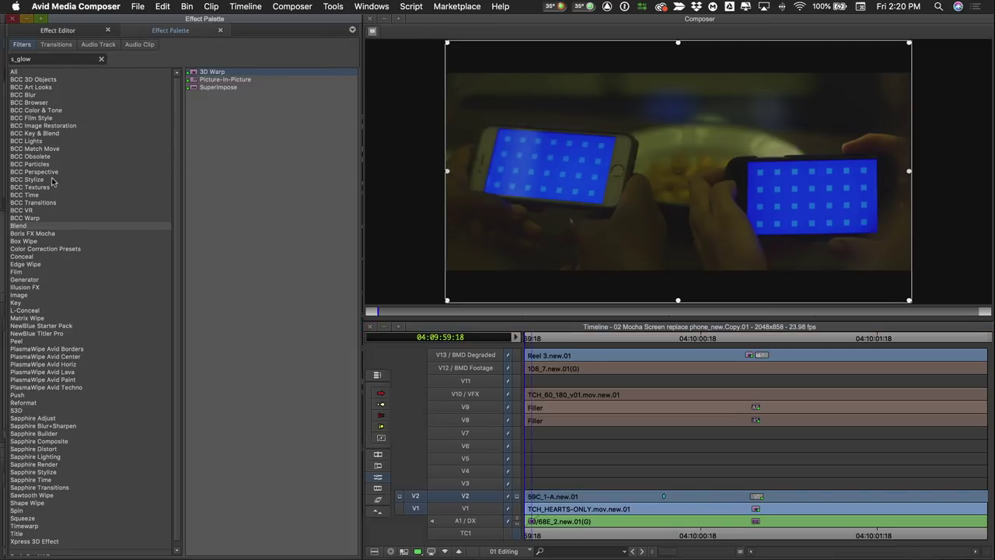
click(30, 232)
drag(824, 398, 580, 492)
click(594, 496)
click(600, 497)
Step: View the V1 insert footage on its own and return to monitoring the phone clip on V2
click(482, 509)
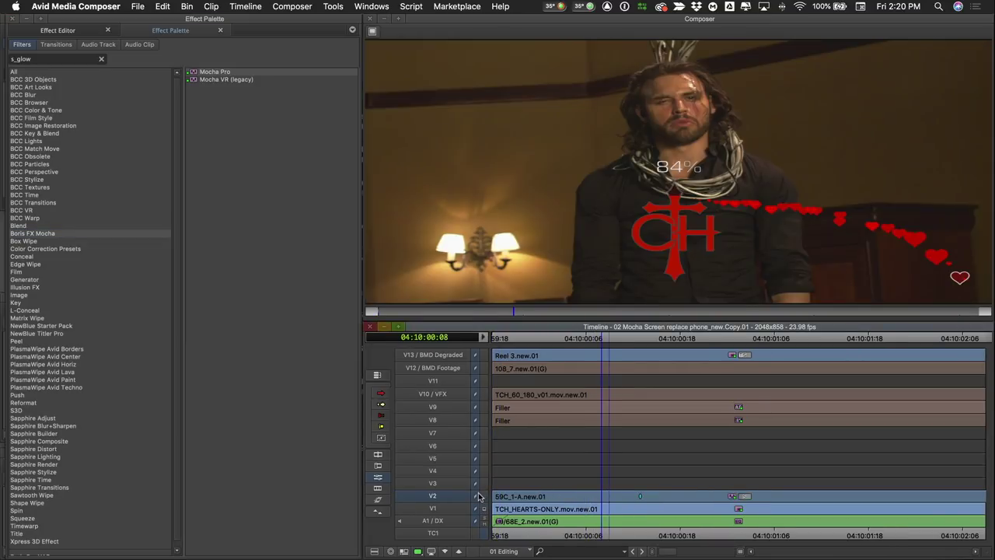
click(478, 496)
click(572, 497)
Step: Launch Mocha Pro from the V2 clip's effect settings and go to frame 0
click(68, 29)
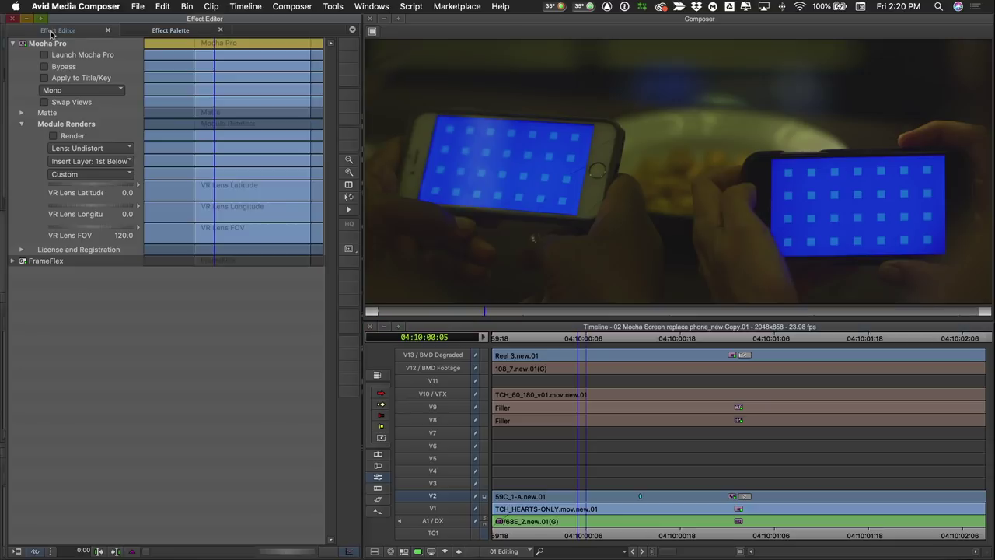
click(43, 55)
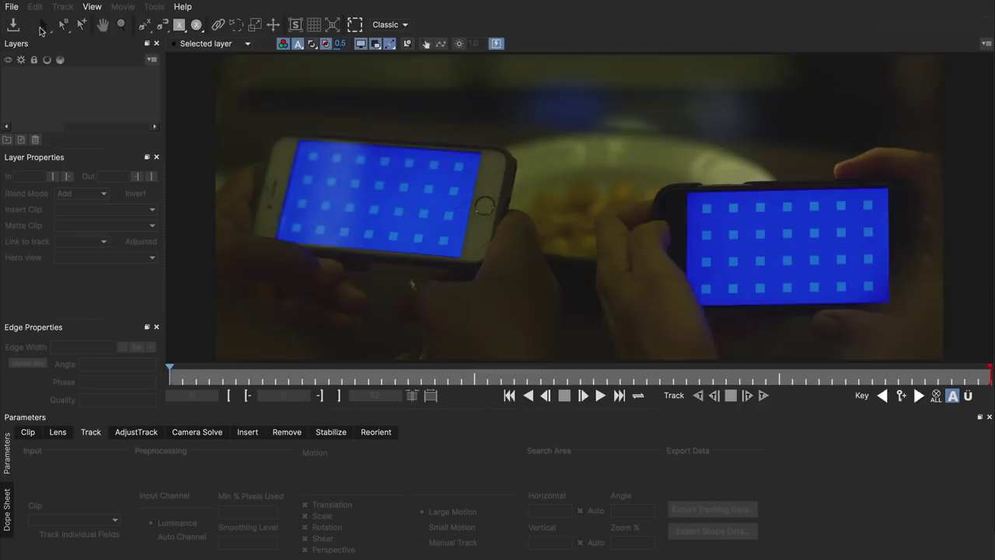
drag(192, 372, 164, 373)
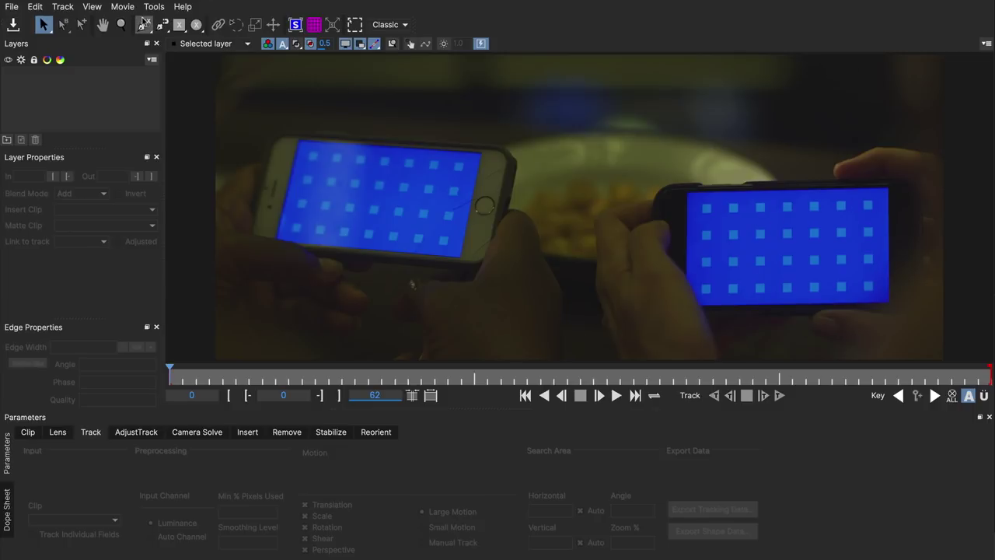
Step: Draw an X-spline just inside the blue screen of the right-hand phone at frame 0 and track it forwards
click(144, 25)
click(693, 208)
click(696, 279)
click(716, 300)
click(863, 297)
click(882, 288)
click(875, 194)
click(707, 194)
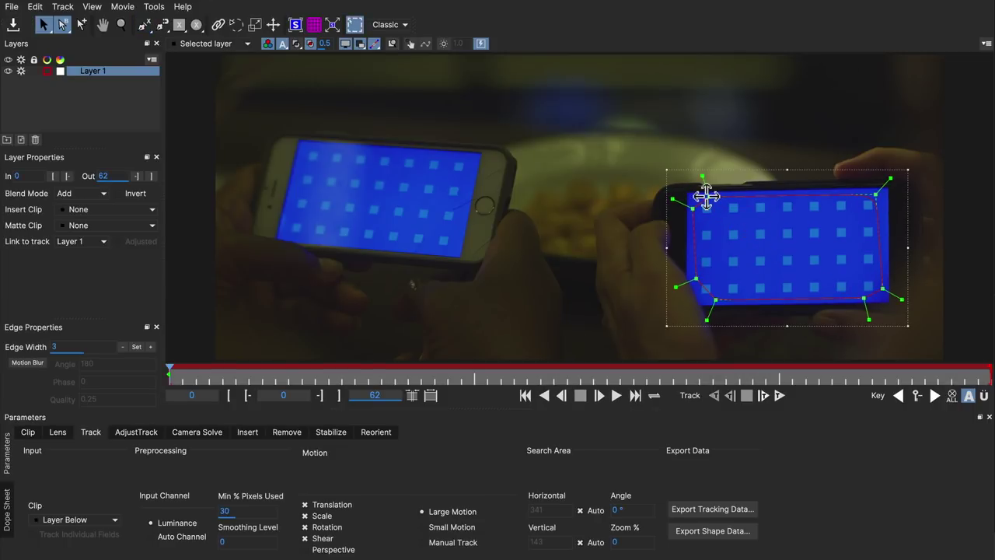
click(778, 395)
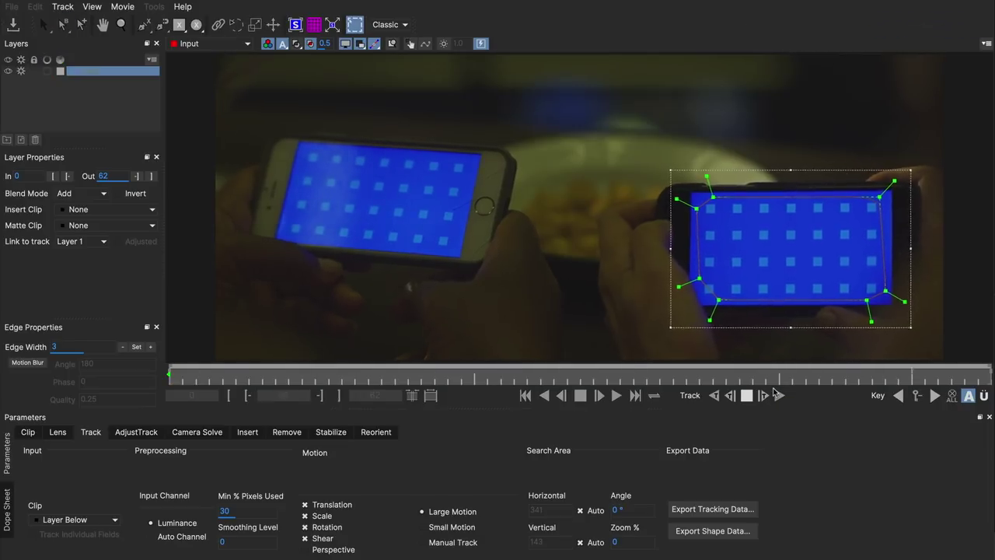
Step: Show the planar surface at frame 62 and align its four corners with the corners of the right-hand phone's screen
key(z)
drag(819, 284, 812, 121)
drag(818, 190, 633, 173)
click(295, 24)
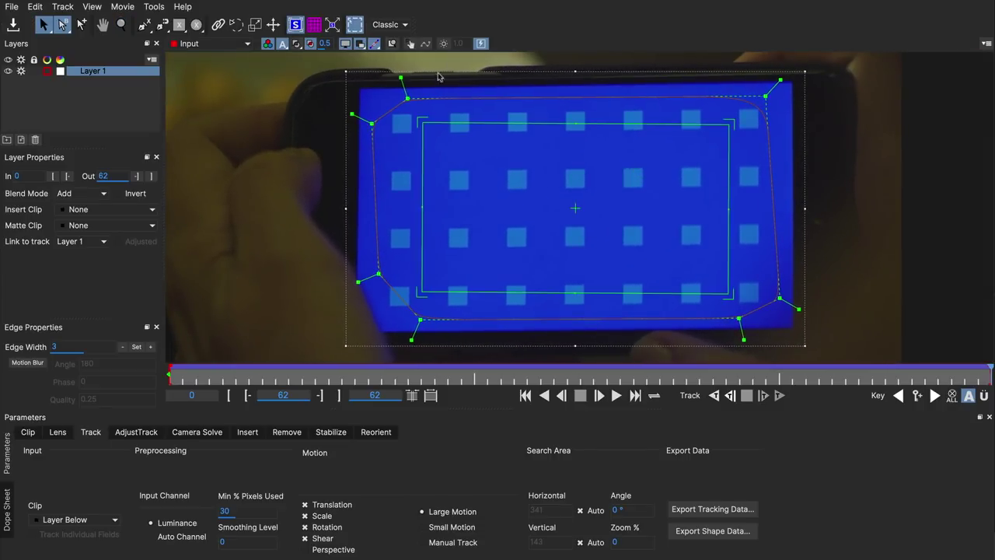
drag(417, 117, 356, 87)
drag(728, 123, 788, 84)
drag(728, 294, 797, 329)
drag(417, 294, 347, 338)
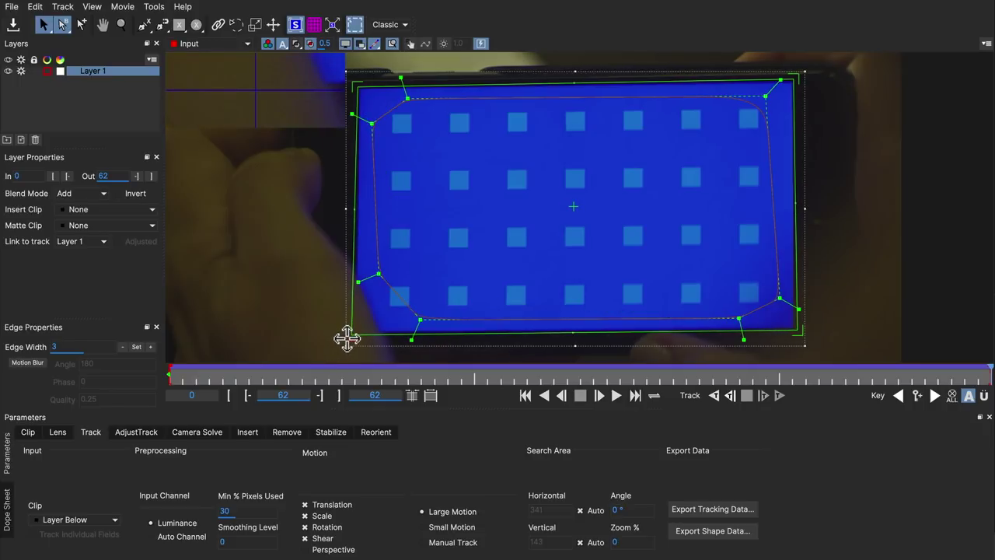
drag(355, 81, 353, 80)
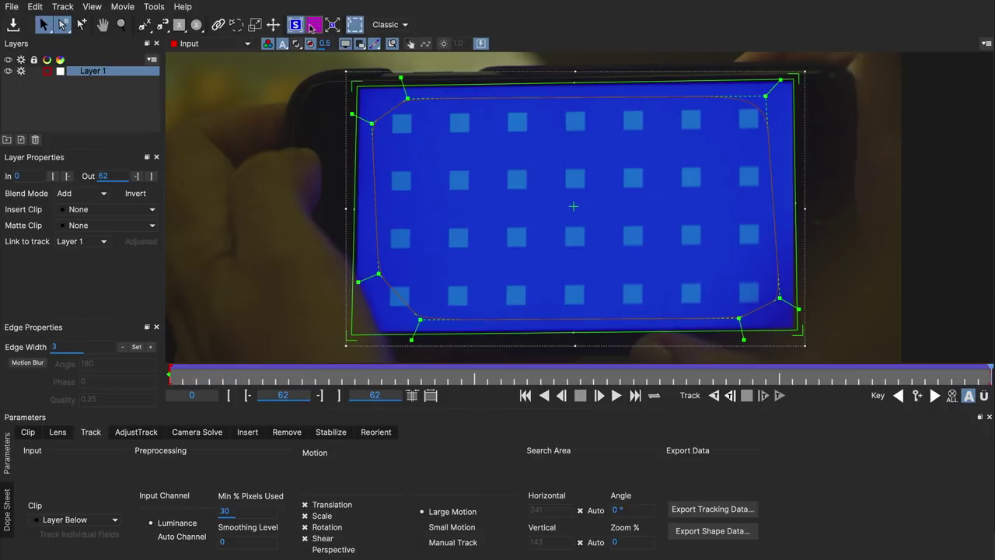
Step: Check the track with the planar grid while scrubbing near the end of the shot, and hide the grid and surface
click(311, 26)
drag(908, 382, 935, 374)
click(312, 24)
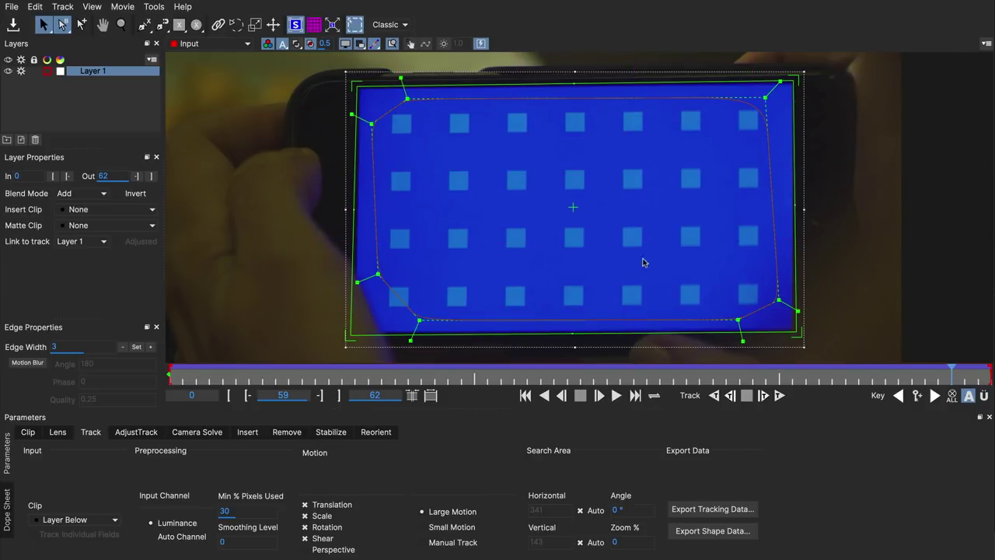
click(289, 26)
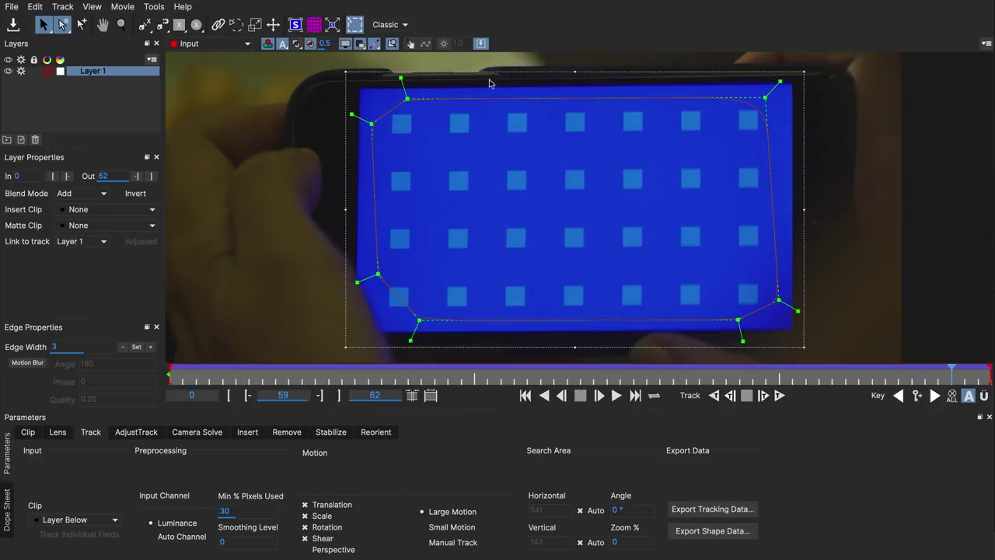
Step: Preview Insert Layer as the layer's insert clip at several frames and reset the insert clip to None
click(103, 209)
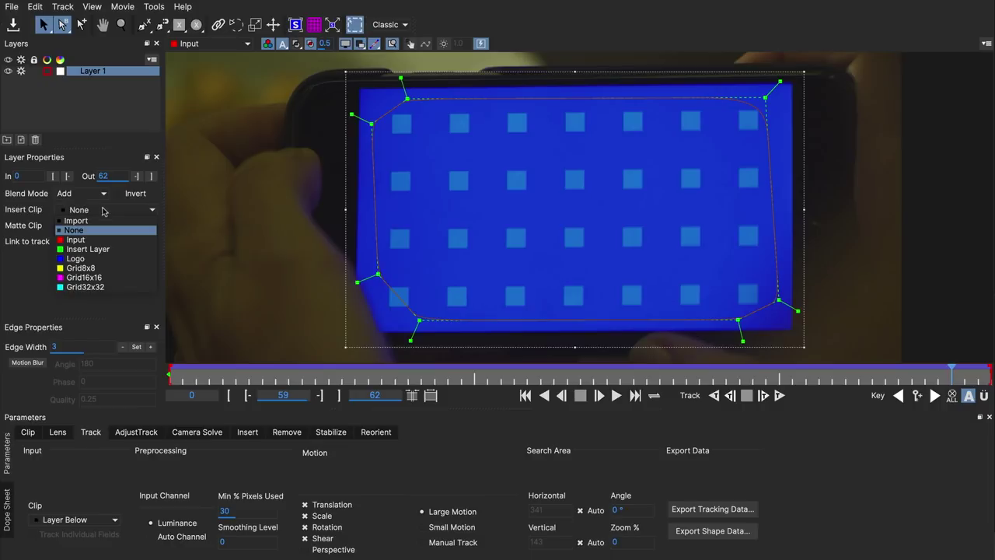
click(112, 248)
drag(289, 382, 473, 372)
click(414, 375)
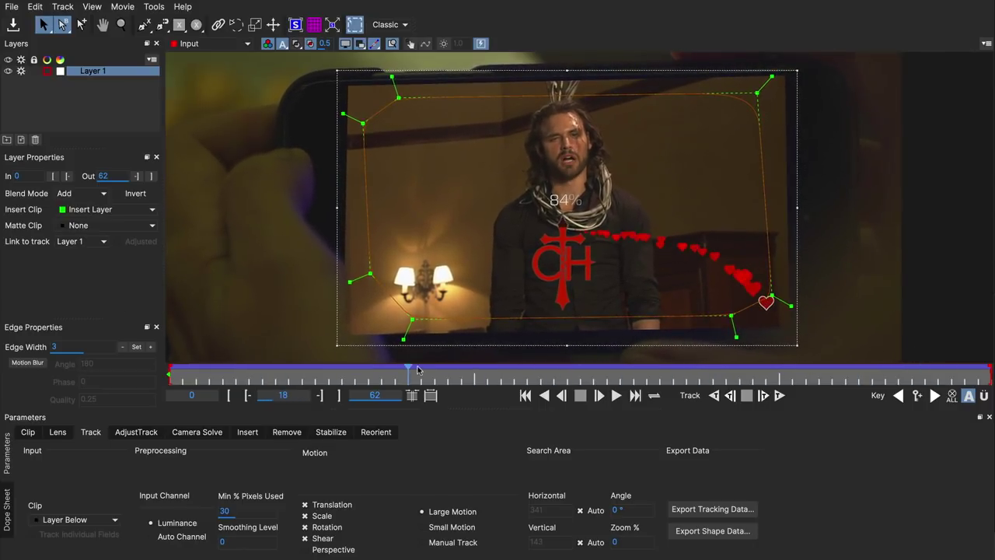
scroll(405, 307, down, 2)
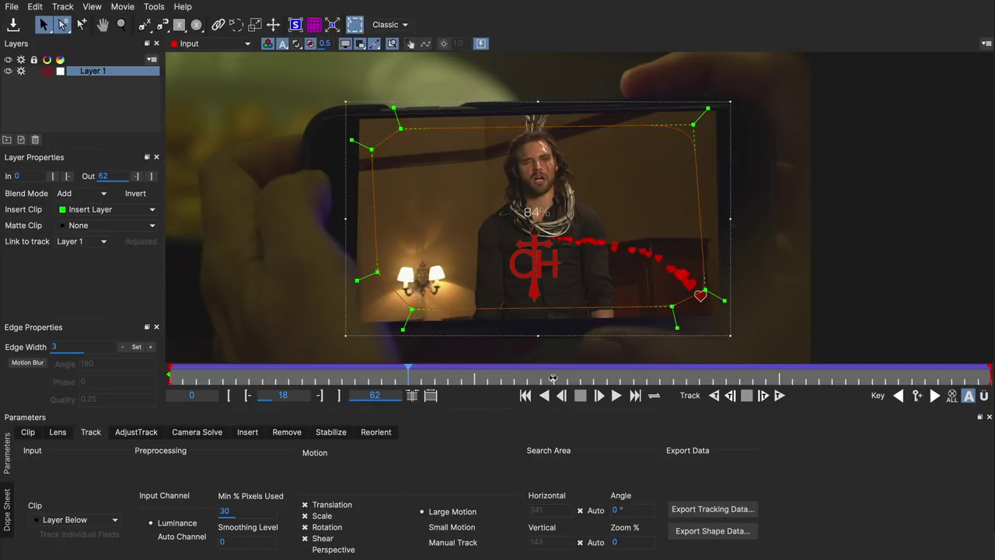
click(567, 377)
click(68, 210)
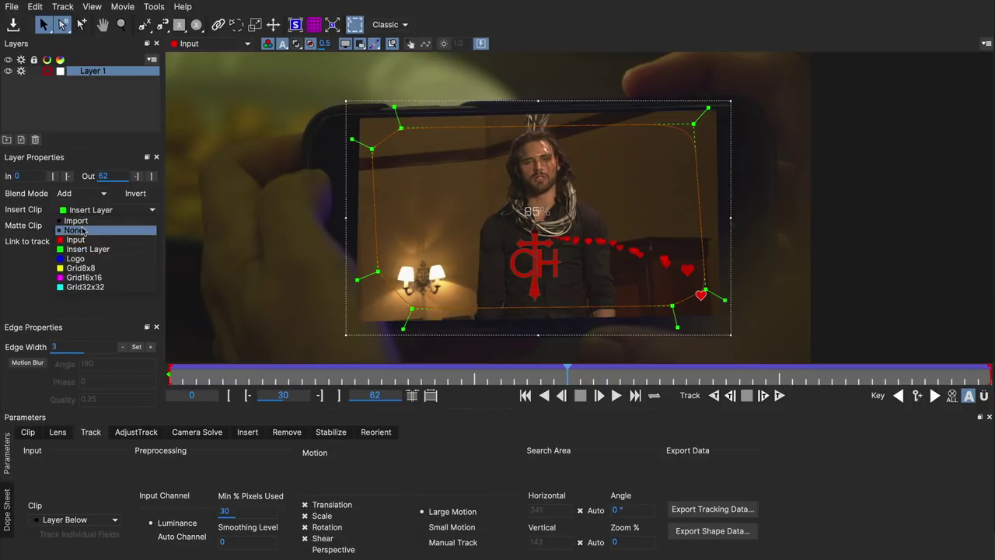
click(75, 225)
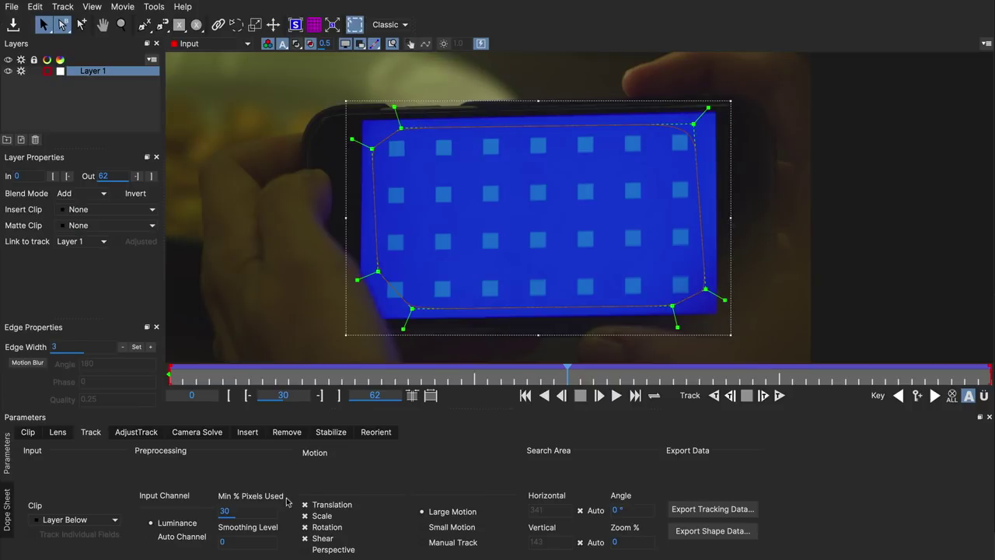
Step: Rename the tracked layer as Screen
double_click(89, 73)
text(Sl)
key(Return)
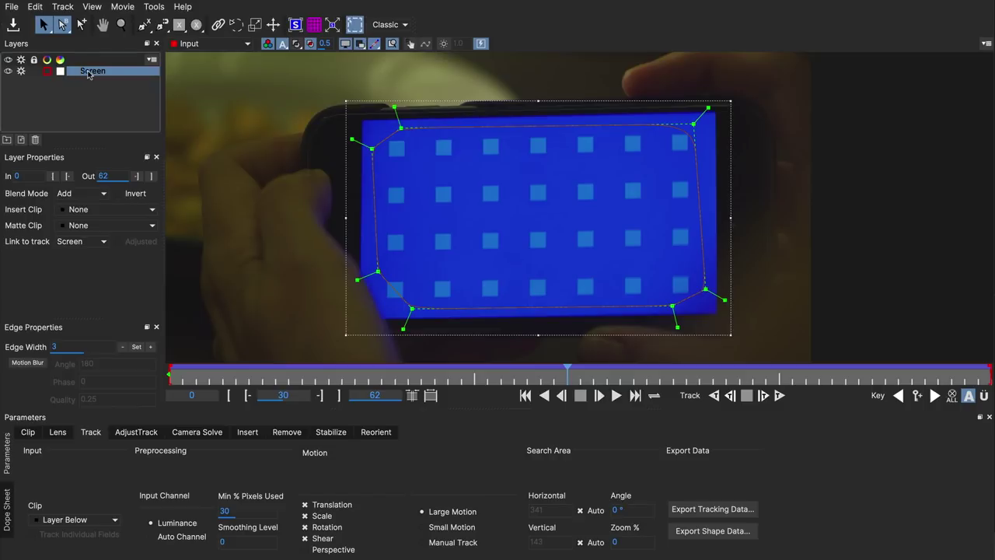
Step: Trace a closed magnetic spline around the hand overlapping the right-hand phone's screen and set its detail to 28
click(87, 93)
click(142, 24)
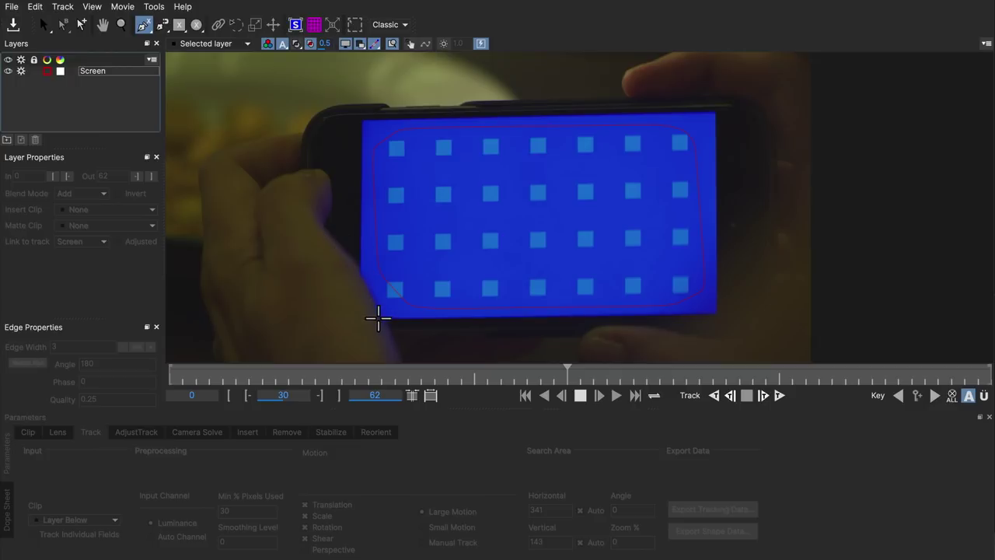
click(162, 24)
click(335, 237)
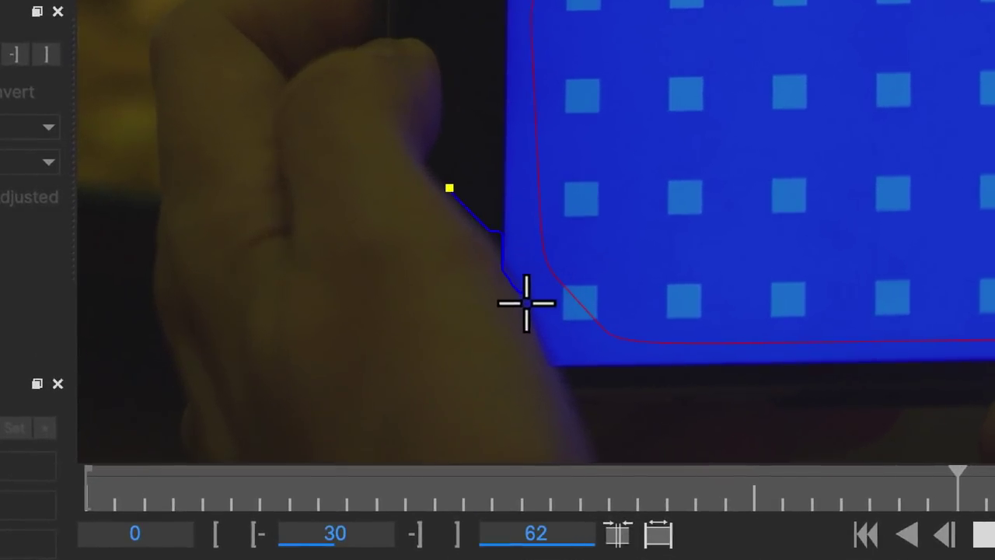
click(552, 367)
click(581, 448)
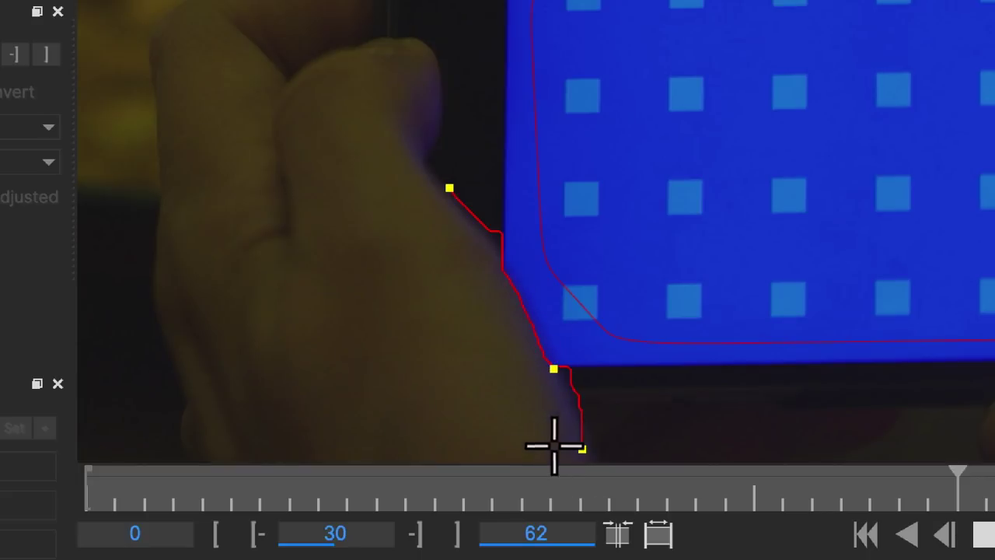
click(380, 418)
click(381, 195)
right_click(400, 190)
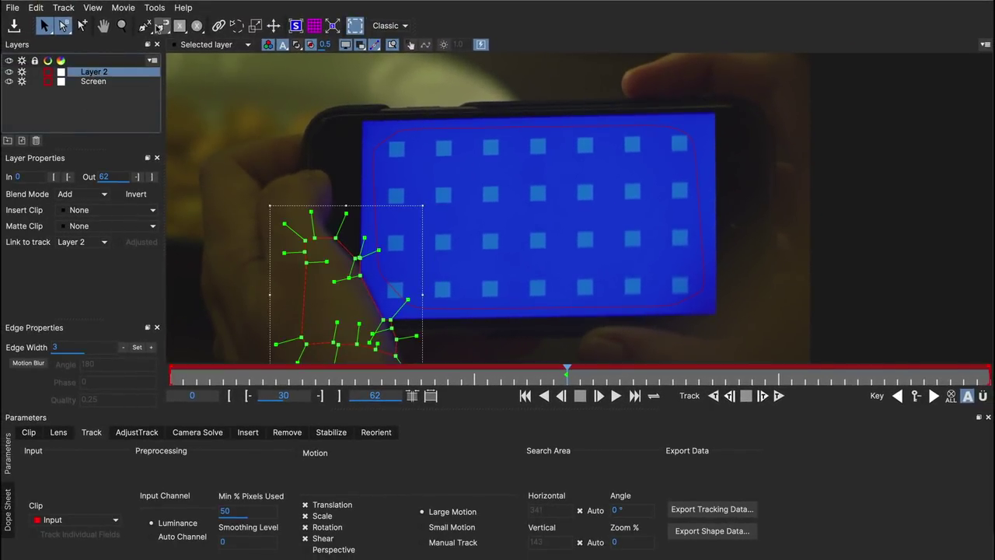
click(161, 26)
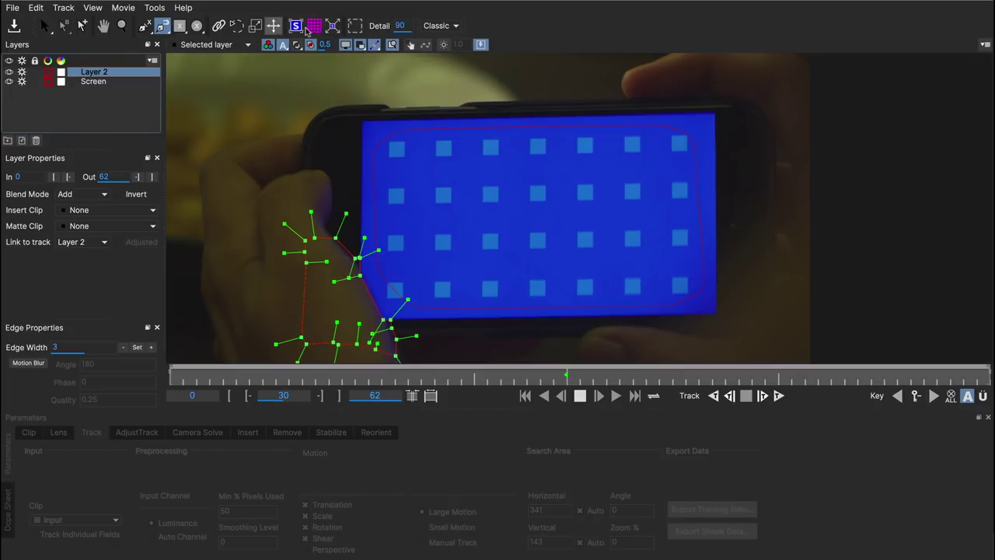
drag(403, 27, 350, 26)
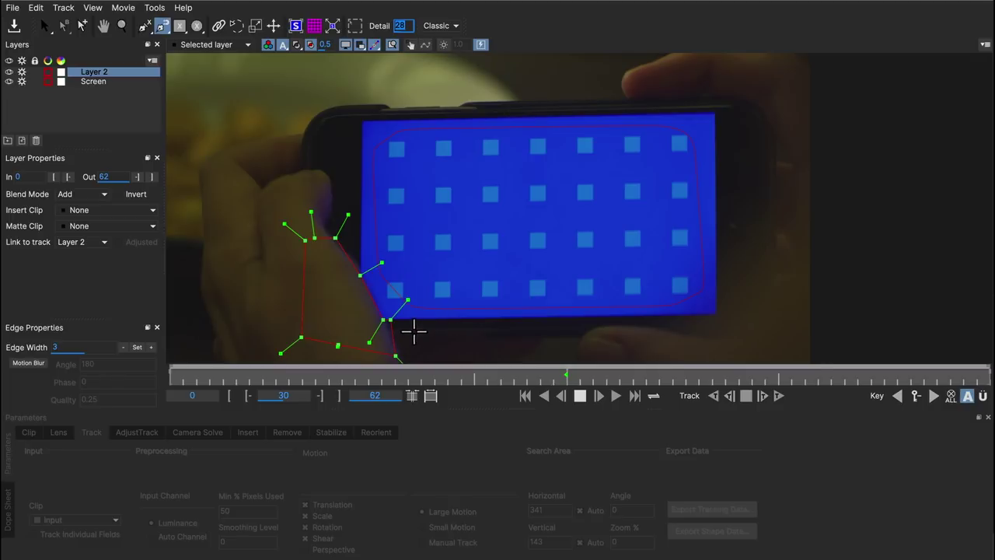
Step: Clean up the hand spline's points at the phone screen's lower-left corner and along the lower hand edge
key(z)
drag(384, 322, 488, 339)
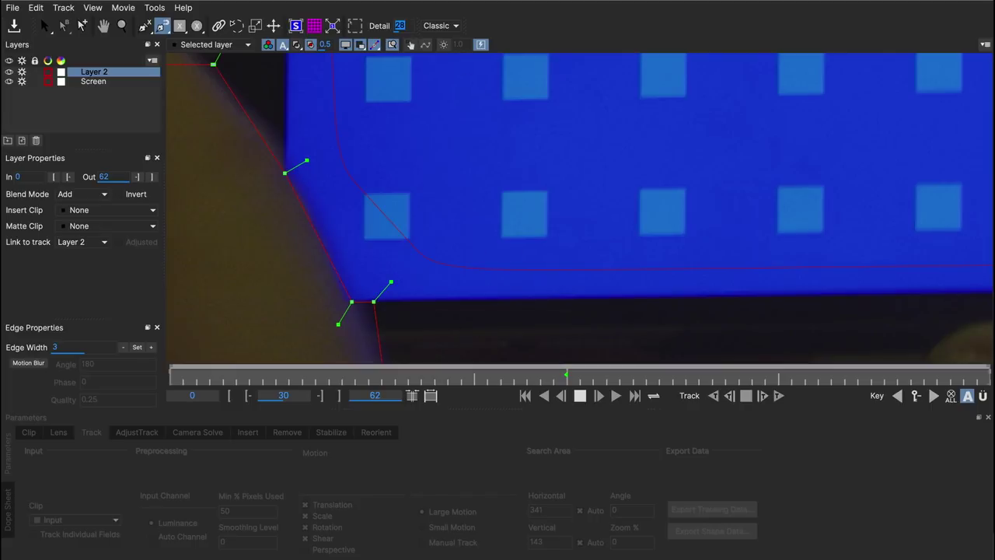
click(44, 26)
drag(377, 303, 371, 305)
key(z)
drag(369, 141, 361, 317)
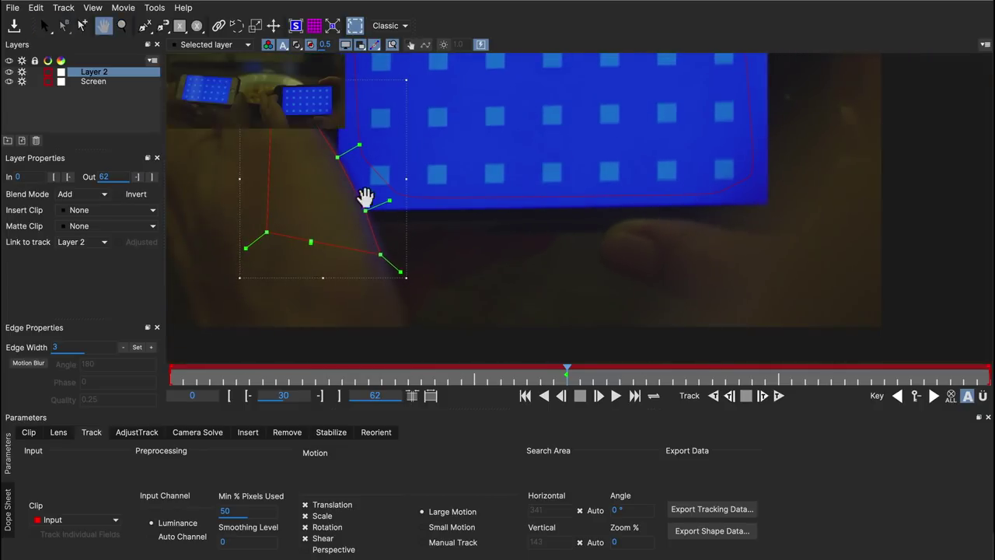
drag(362, 195, 506, 249)
drag(523, 310, 540, 345)
drag(540, 322, 537, 319)
Step: Fine-tune the bottom, middle and upper points on the hand spline's phone-facing side to follow the hand's edge
key(z)
click(456, 263)
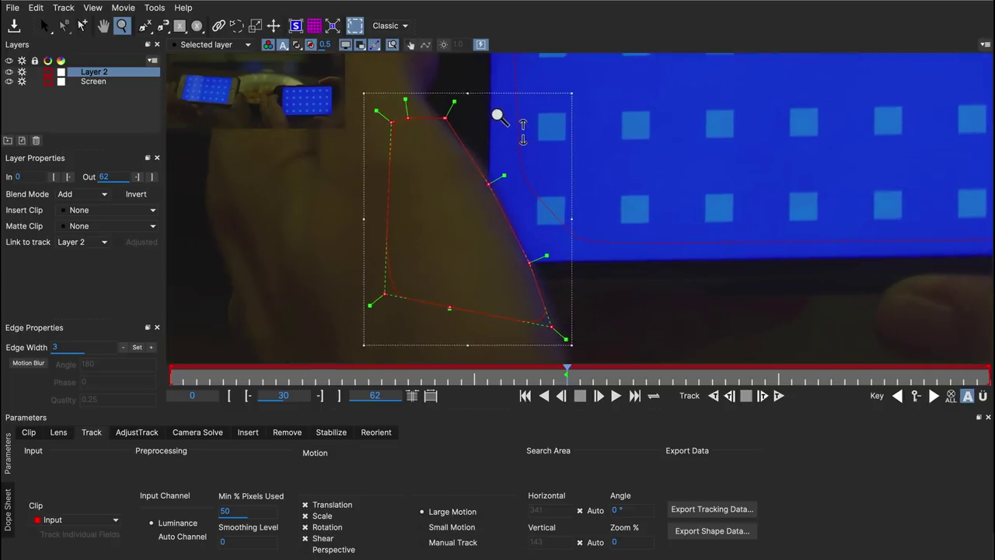
key(s)
drag(561, 331, 561, 335)
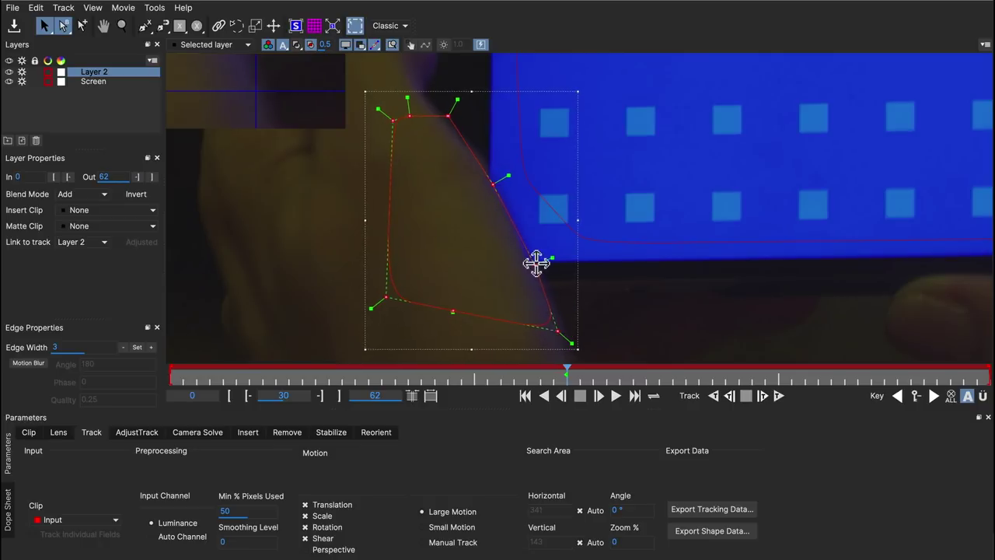
drag(536, 264, 536, 268)
drag(450, 119, 446, 121)
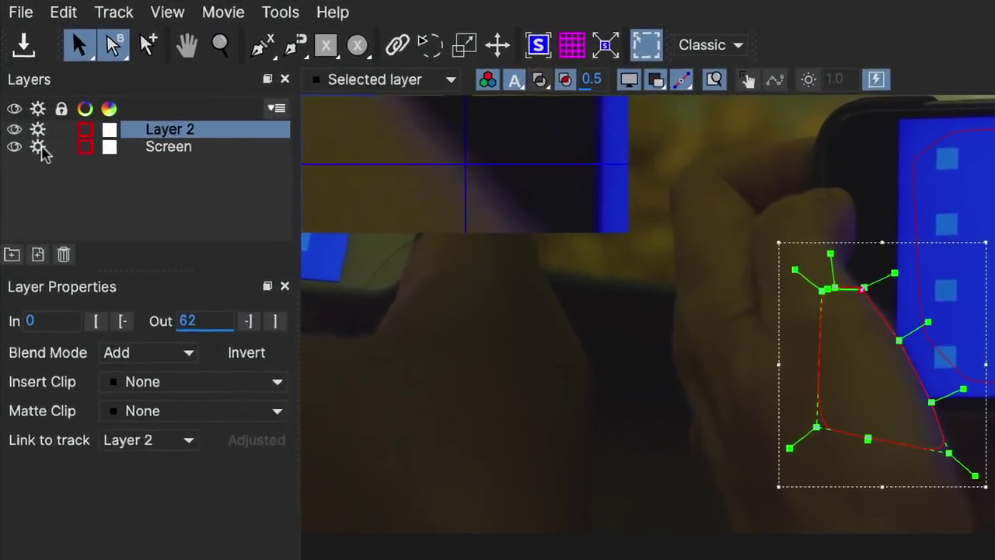
Step: Turn off processing for the Screen layer and track Layer 2 forwards and backwards through the shot
click(33, 146)
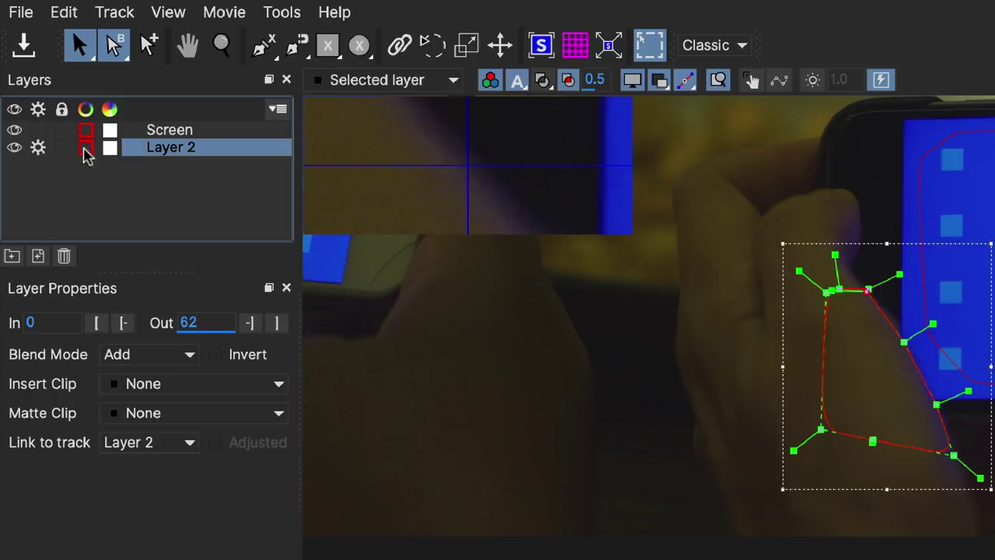
click(773, 395)
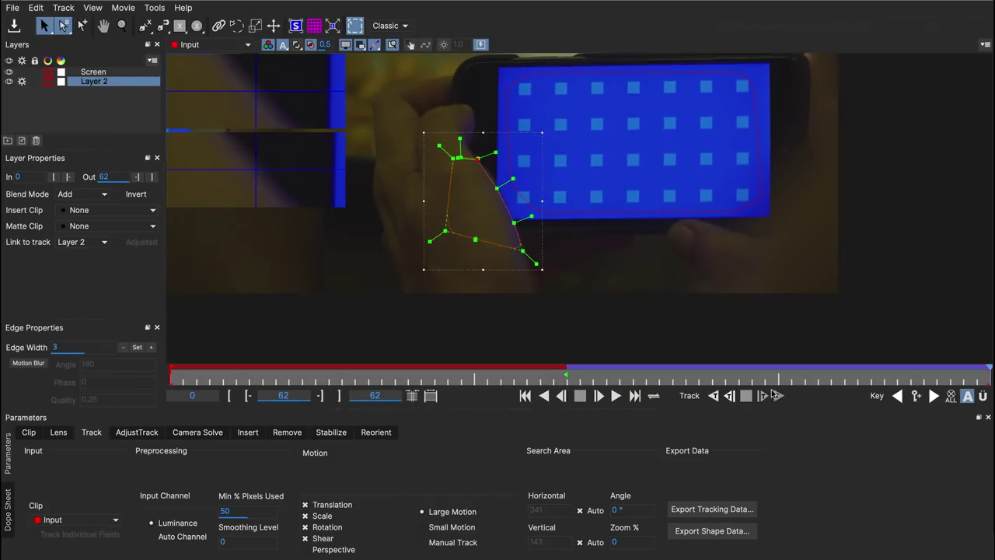
click(712, 396)
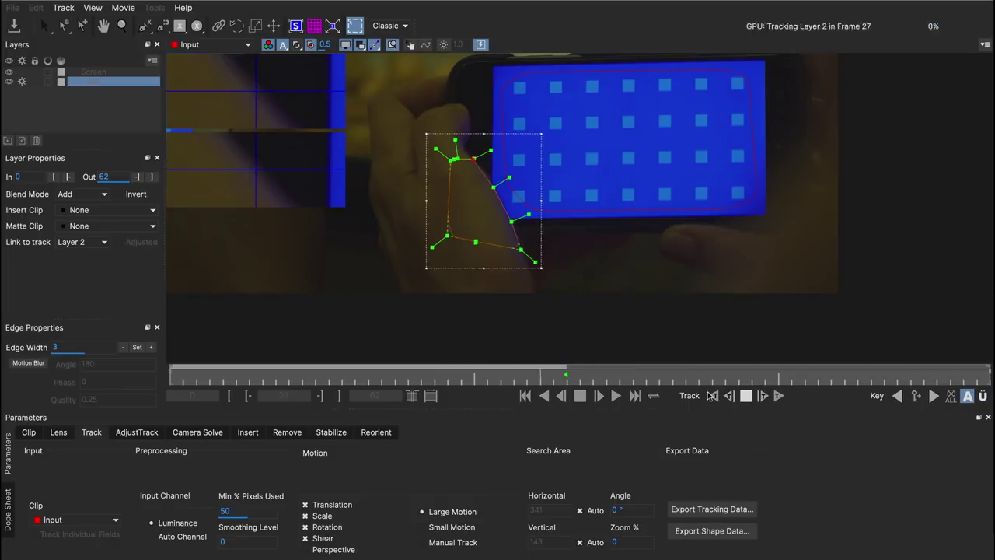
click(231, 375)
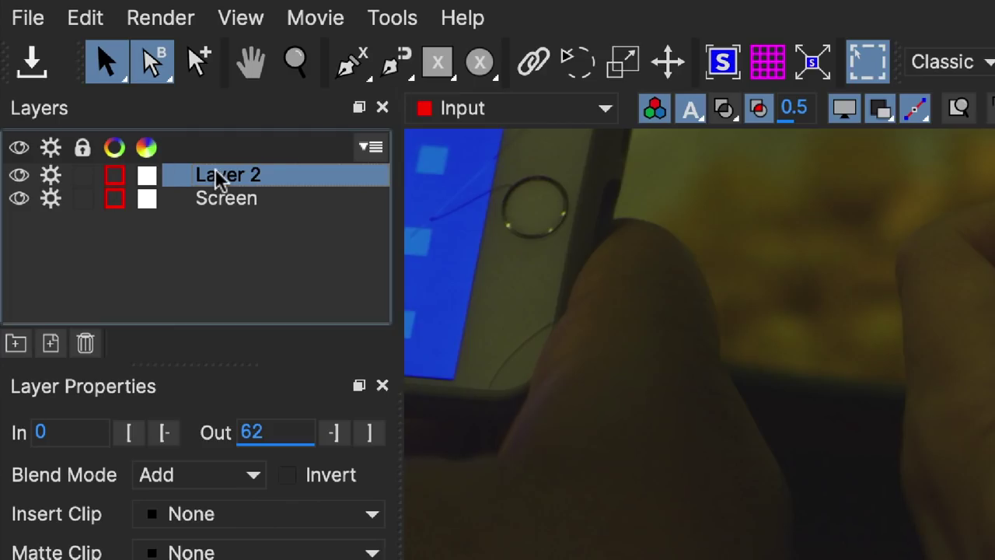
Step: Rename Layer 2 as Hand
double_click(220, 176)
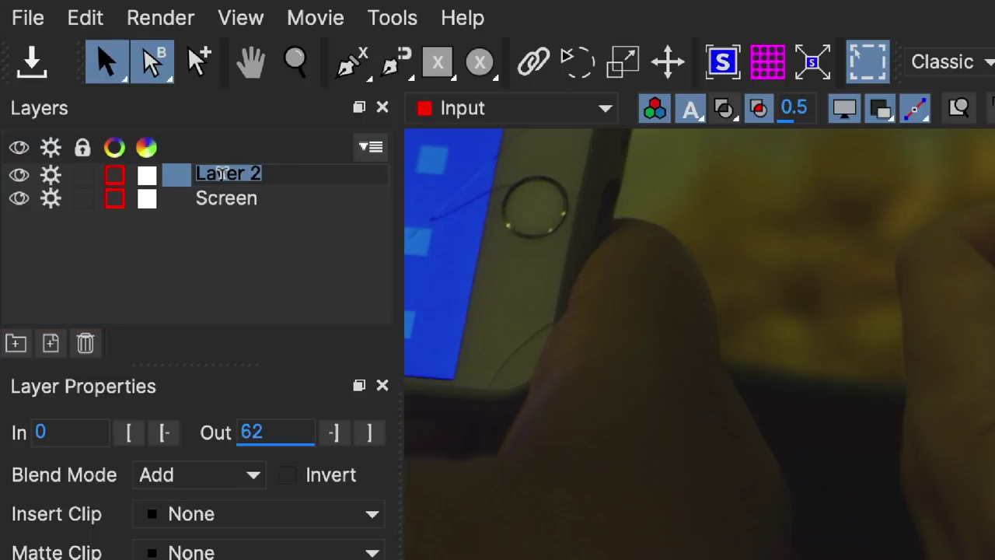
text(Hand)
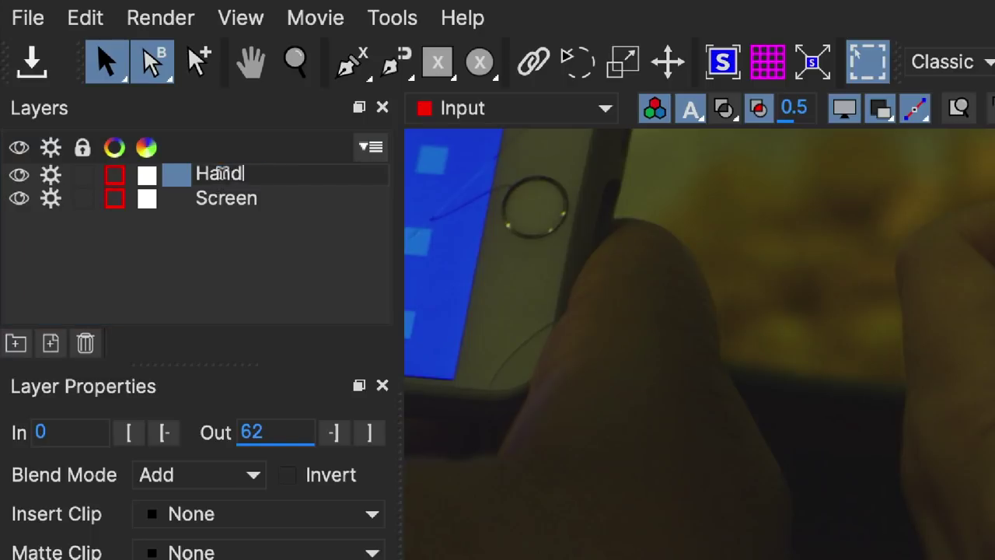
key(Return)
Step: Show Insert Layer in the Screen layer and mask the insert with the inverted Matte for Hand
click(244, 203)
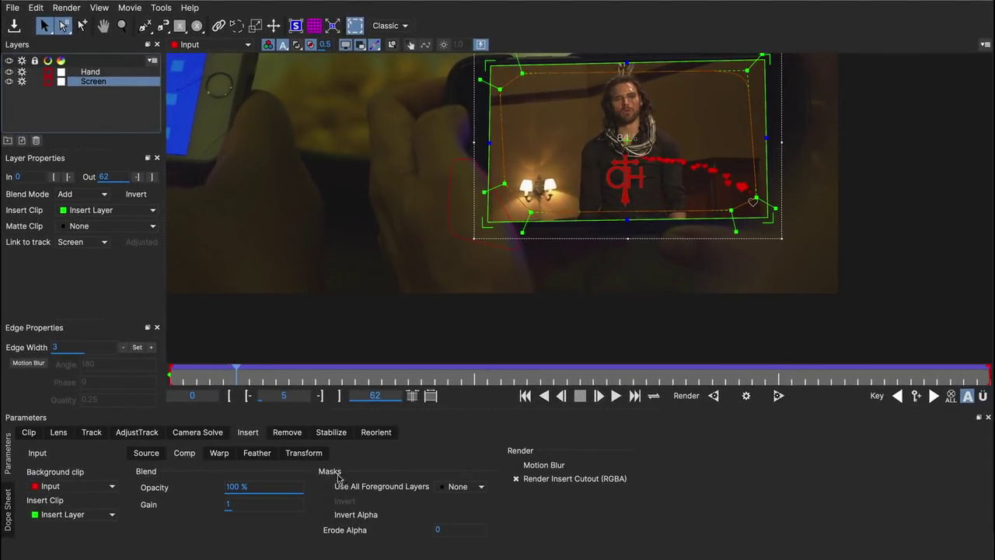
click(465, 489)
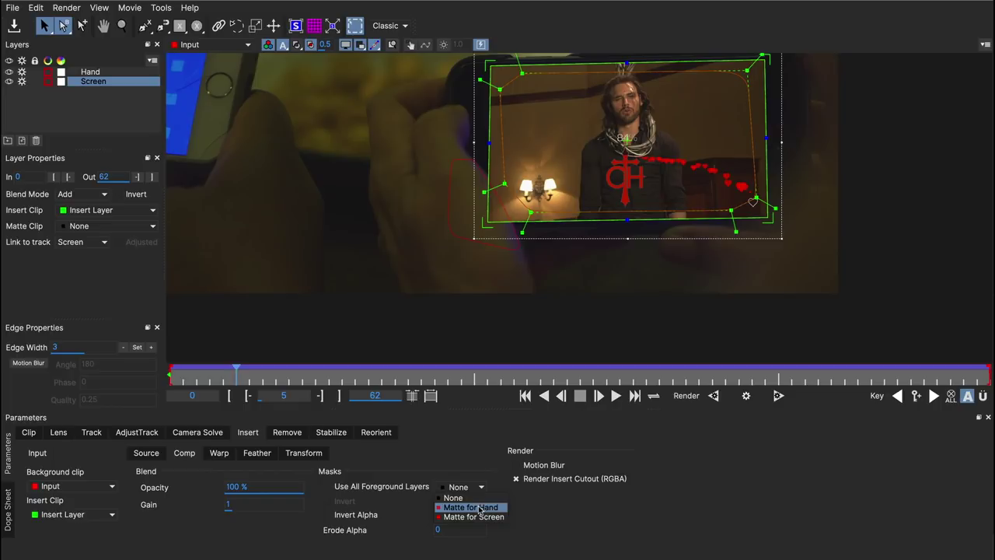
click(471, 507)
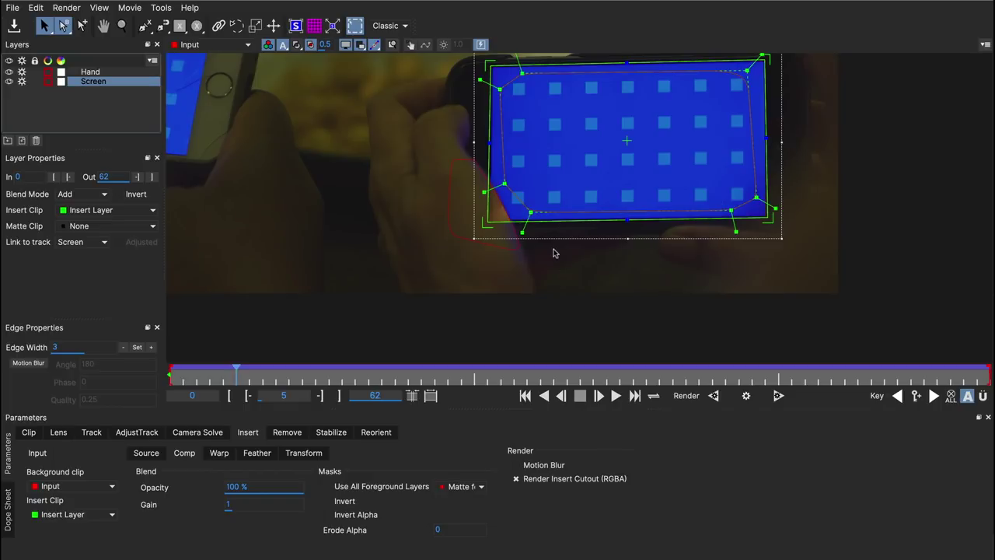
click(327, 501)
Step: Examine the hand's edge against the insert, and select the Hand layer with its planar surface hidden
key(z)
drag(471, 183, 494, 39)
drag(522, 167, 531, 72)
key(s)
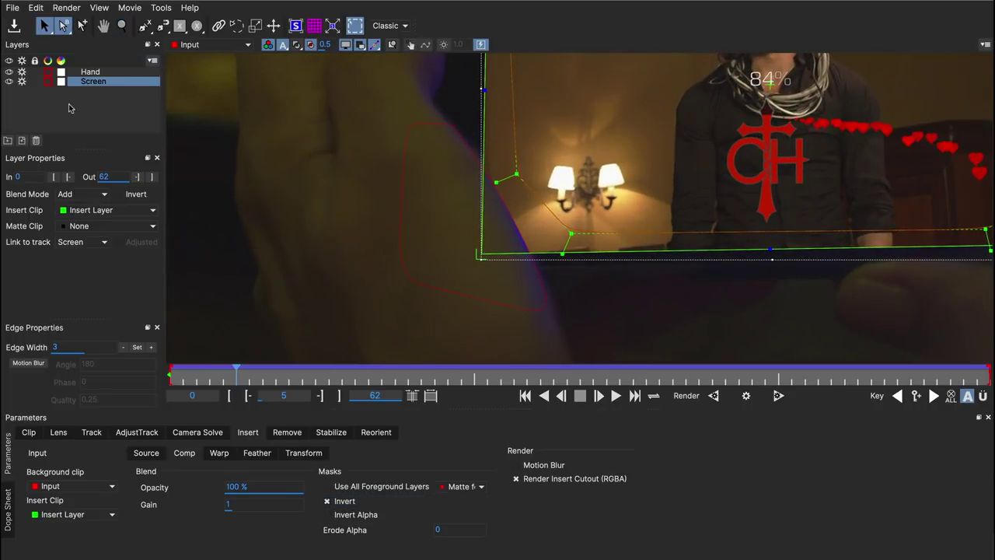
click(551, 222)
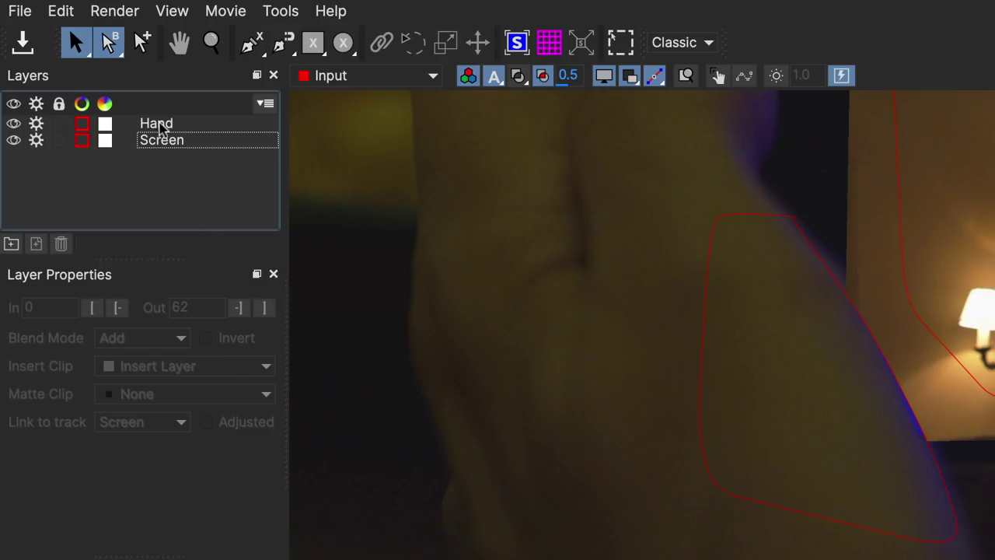
click(159, 129)
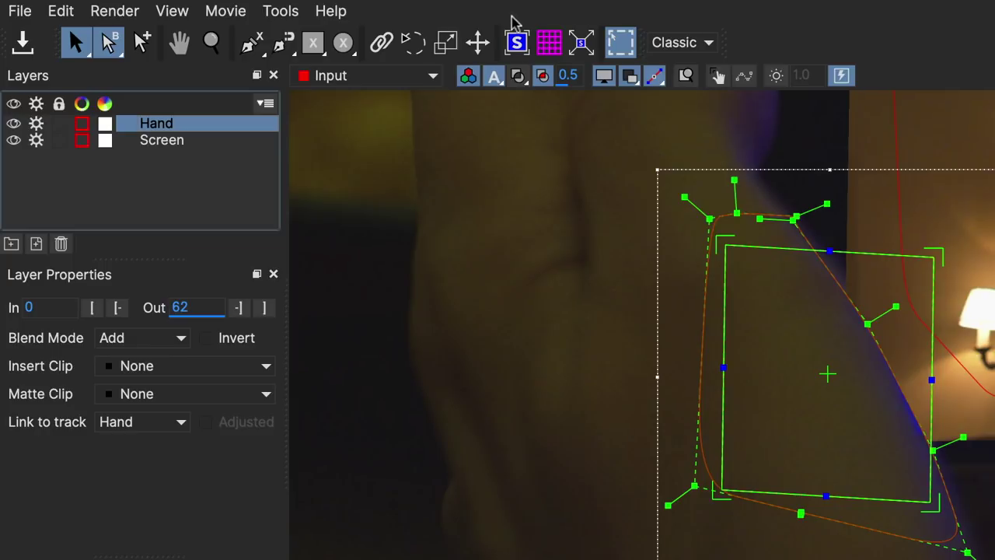
click(517, 44)
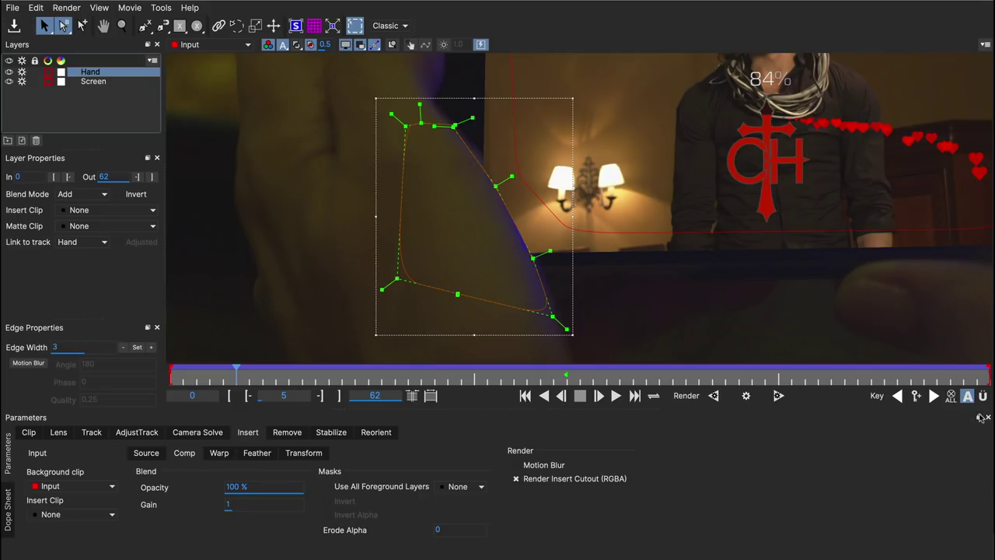
Step: Turn on Überkey, select all points of the Hand spline and apply an edge width of 10 to them
click(982, 395)
drag(331, 103, 581, 343)
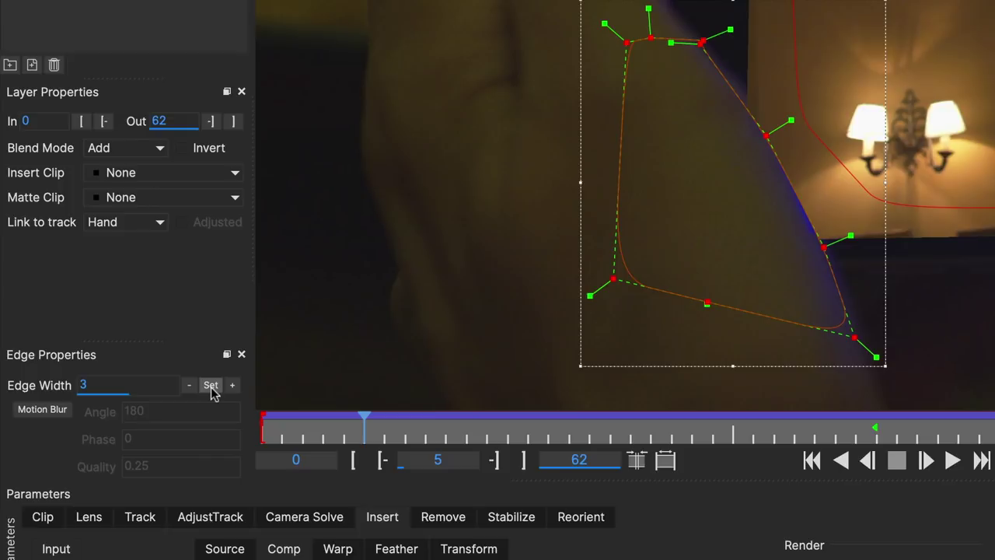
click(212, 388)
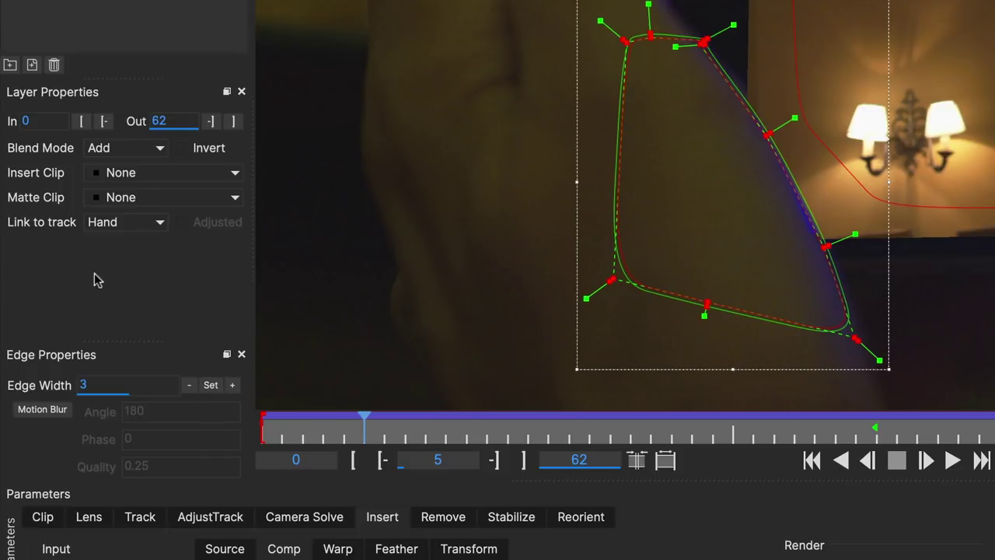
click(83, 384)
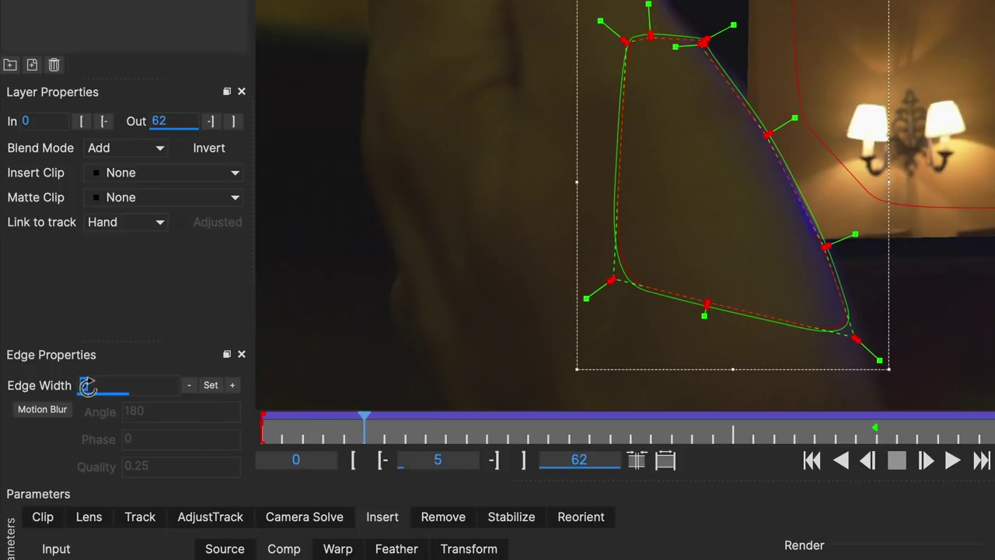
text(10)
click(211, 385)
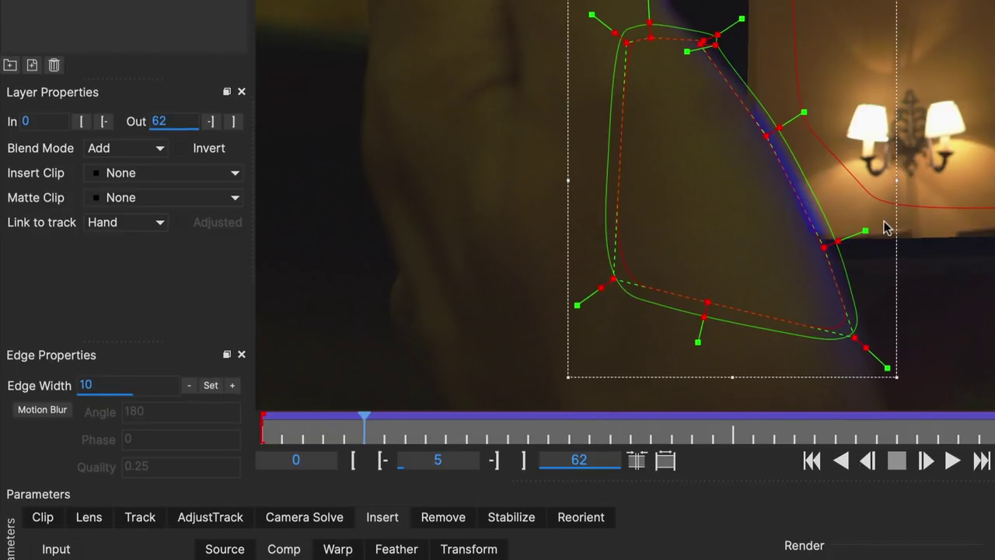
Step: Pull the two middle points on the Hand spline's phone-facing side inward to reduce the blue fringe
click(438, 125)
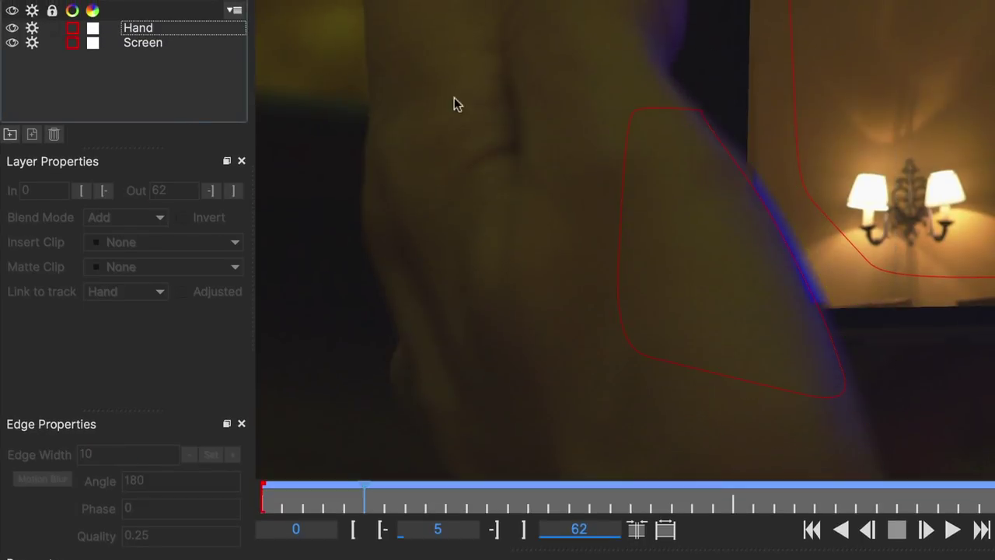
click(159, 28)
drag(775, 210, 763, 220)
drag(829, 321, 813, 324)
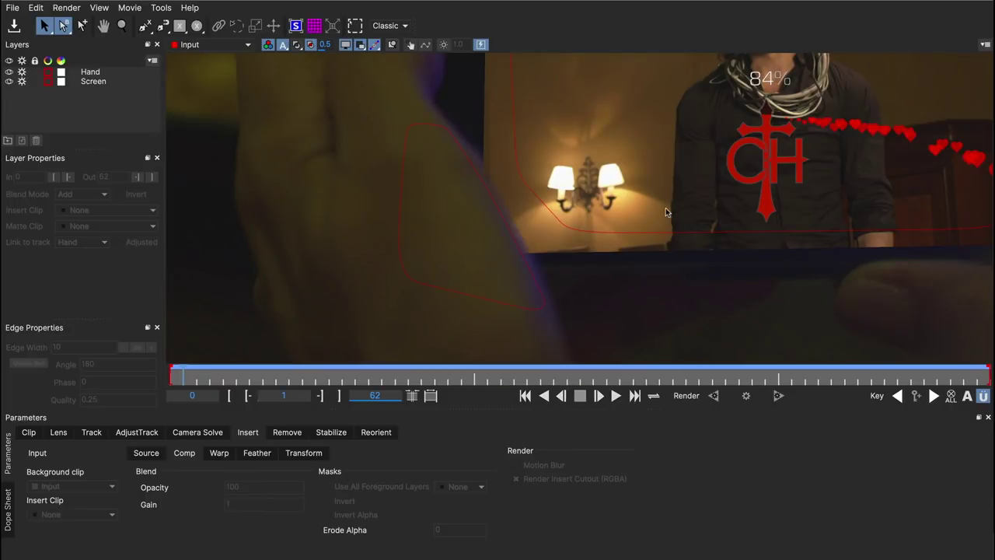
Step: Save and close the Mocha project, return to Media Composer and render the effect's module as Insert: Composite
click(14, 25)
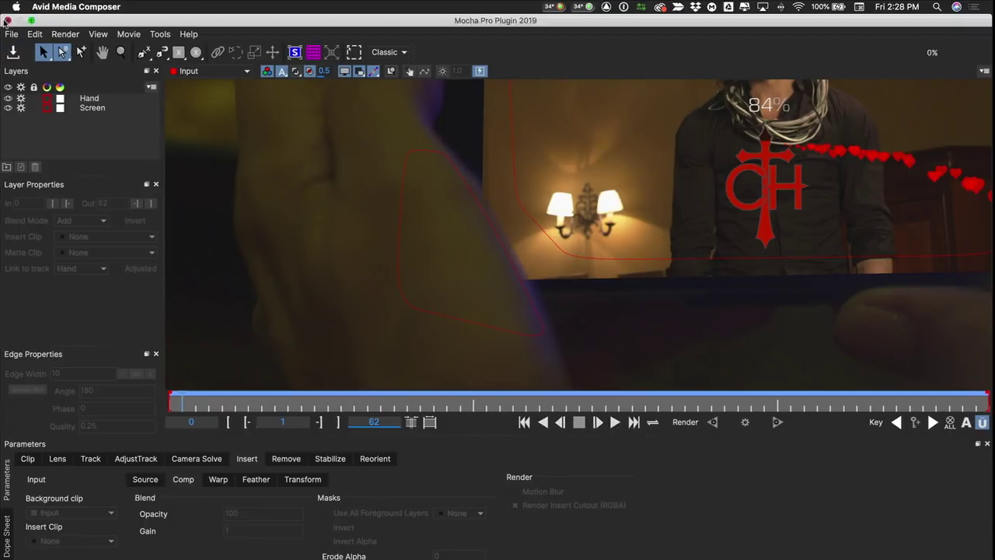
click(9, 21)
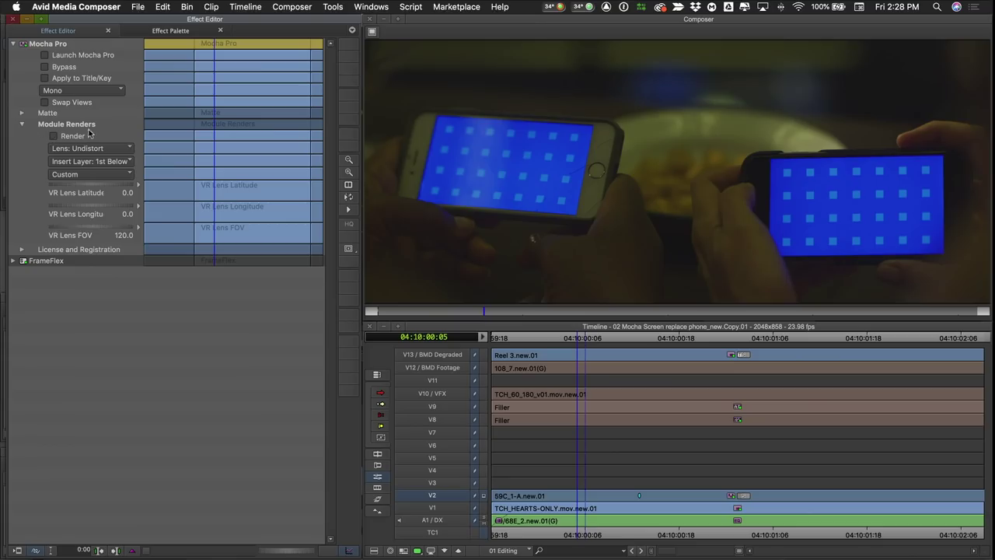
click(53, 137)
click(73, 147)
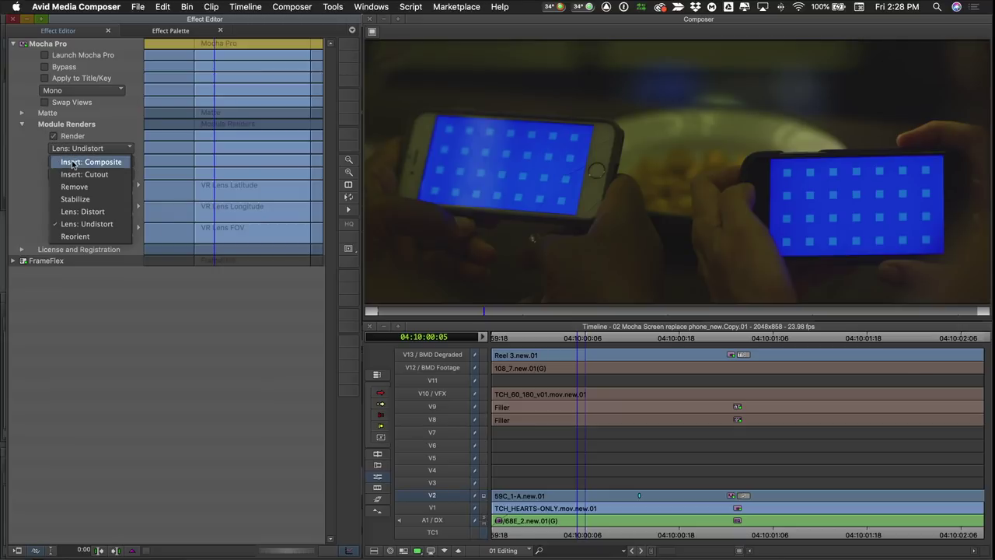
click(74, 162)
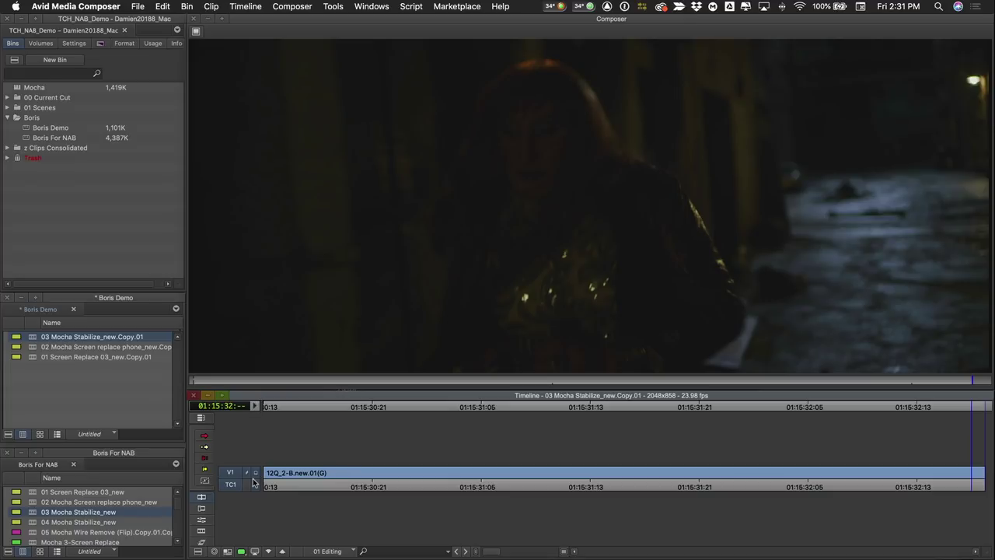
Step: Play the 12Q_2-B clip in the 03 Mocha Stabilize sequence from its start twice
drag(309, 476, 249, 481)
key(space)
drag(295, 477, 253, 476)
key(space)
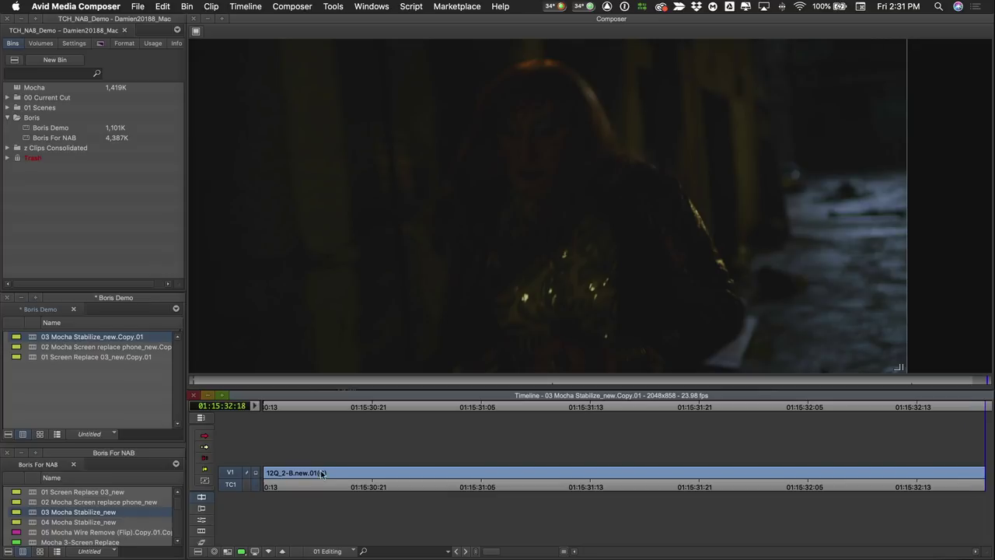
Step: Replay the 12Q_2-B clip from its start to examine the camera shake, and park near its beginning
key(Home)
key(space)
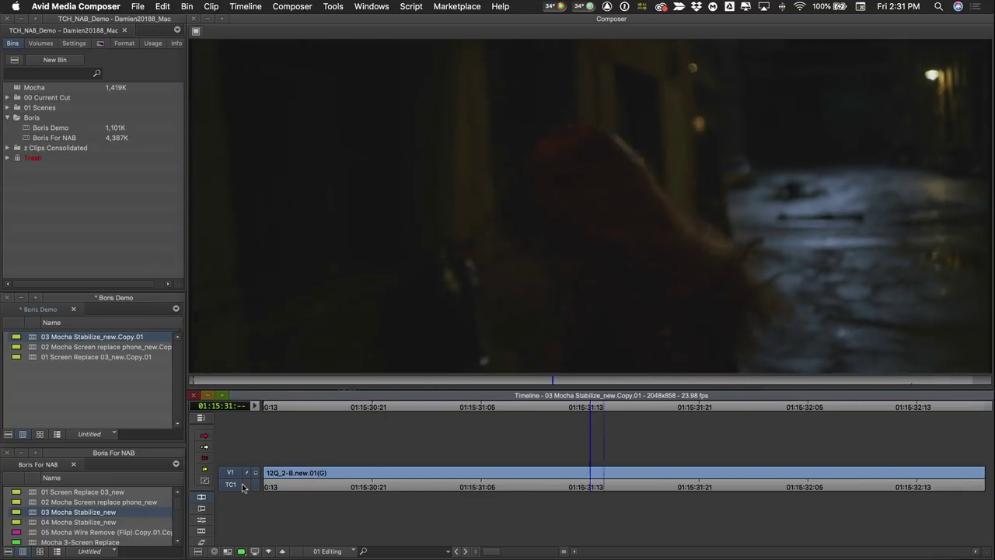
click(306, 473)
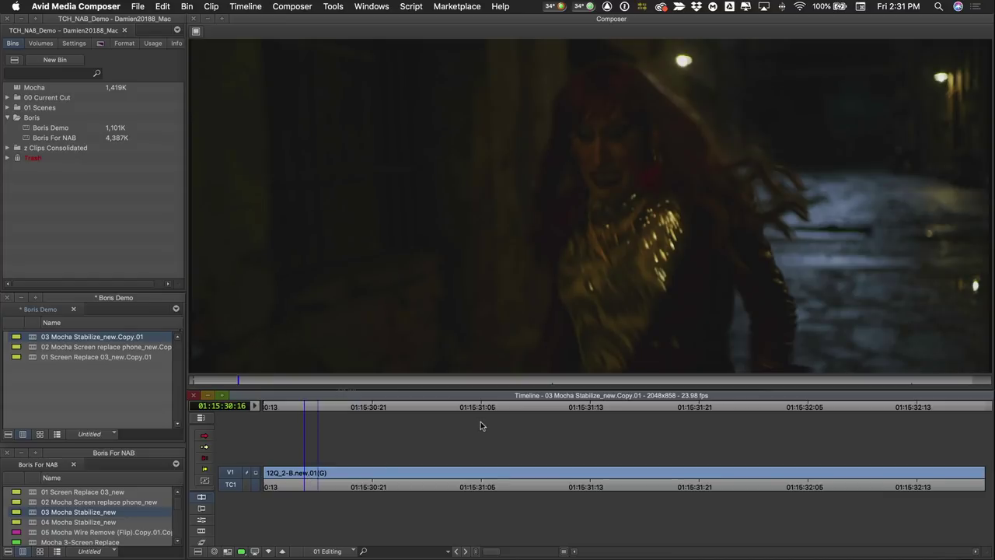
Step: Apply the Mocha Pro effect to the 12Q_2-B clip and launch the Mocha Pro interface
key(super+8)
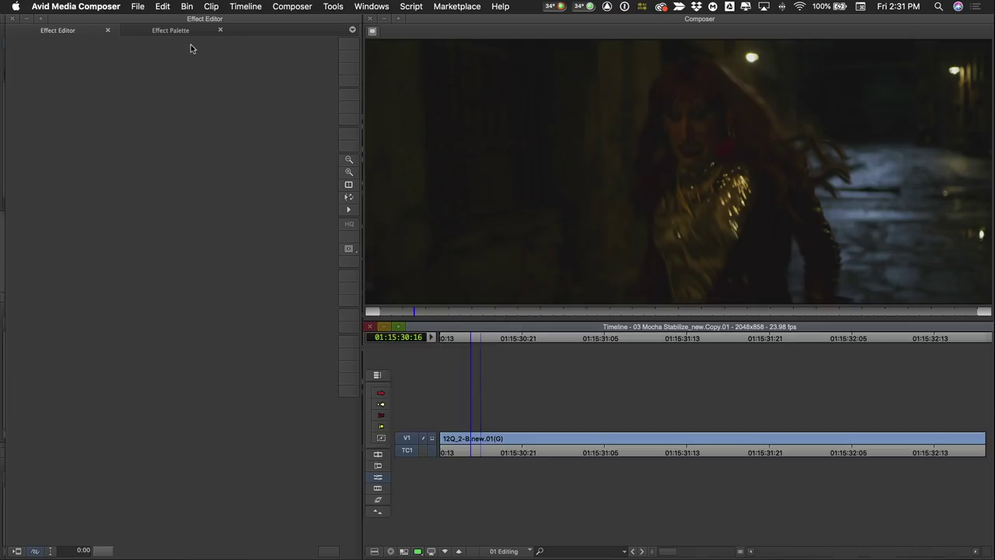
click(172, 31)
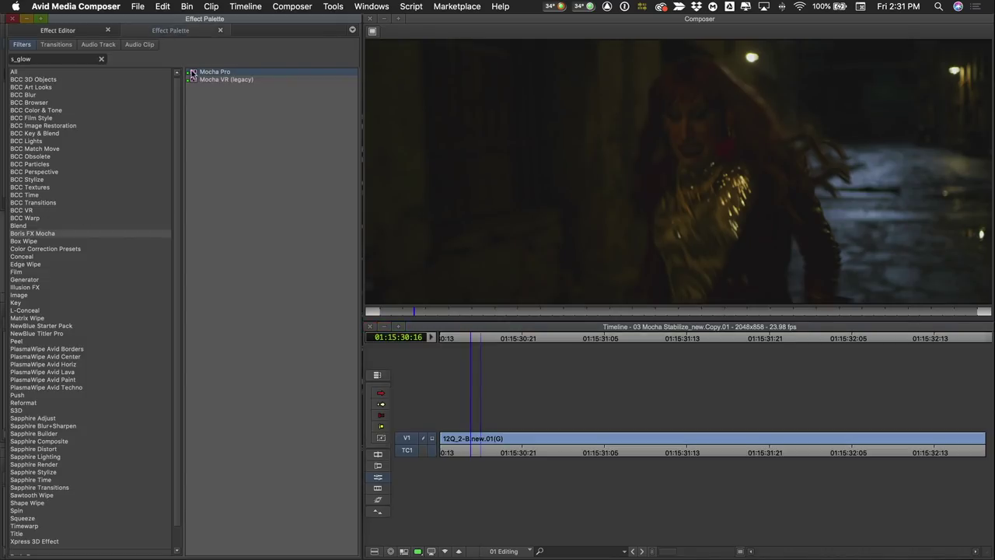
click(575, 435)
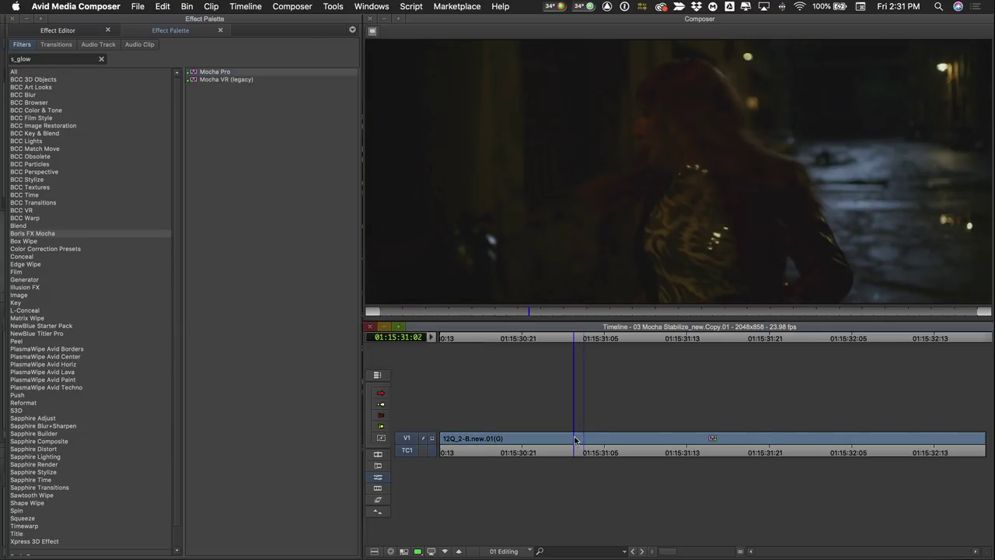
click(62, 30)
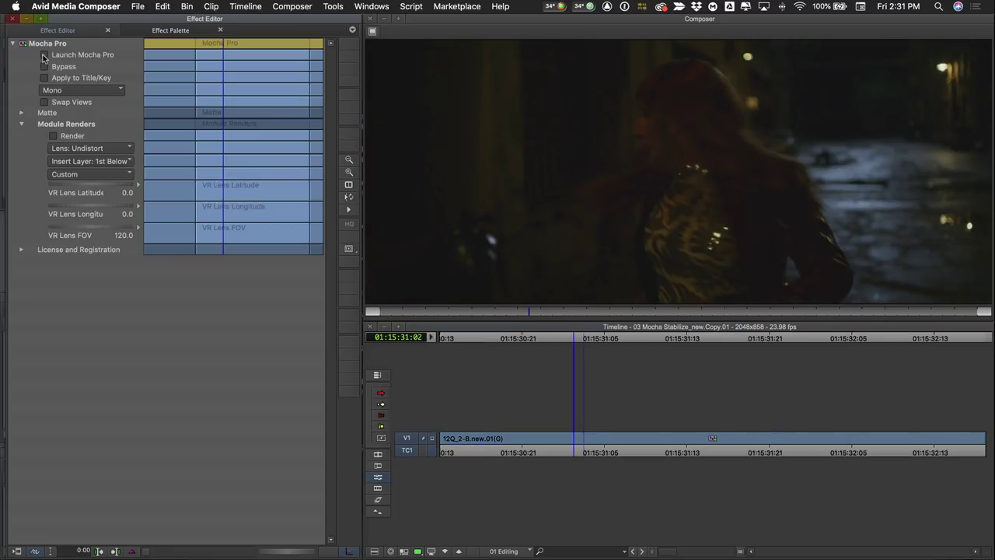
click(44, 57)
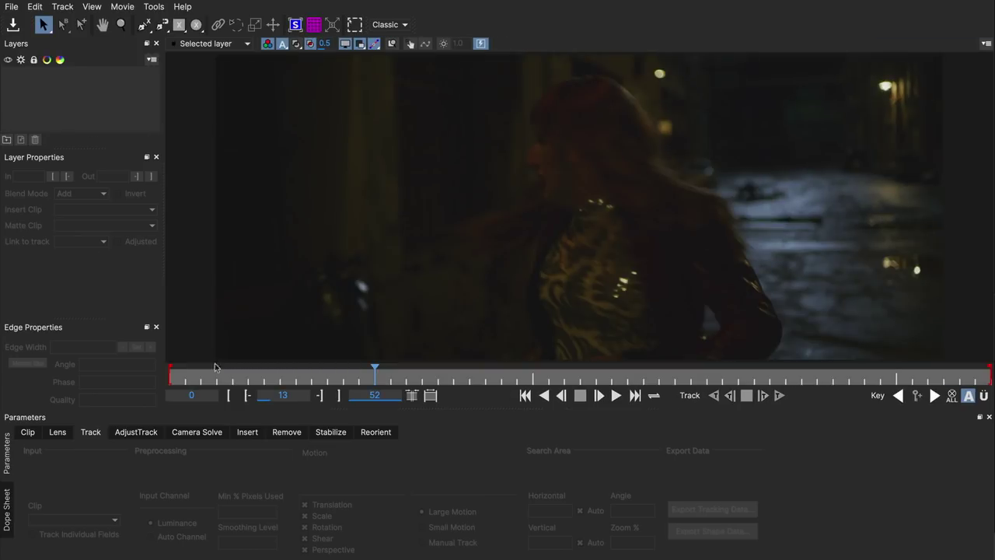
Step: Play and scrub through the shot in Mocha to examine the camera motion and which background area stays visible for tracking
click(189, 376)
key(space)
key(space)
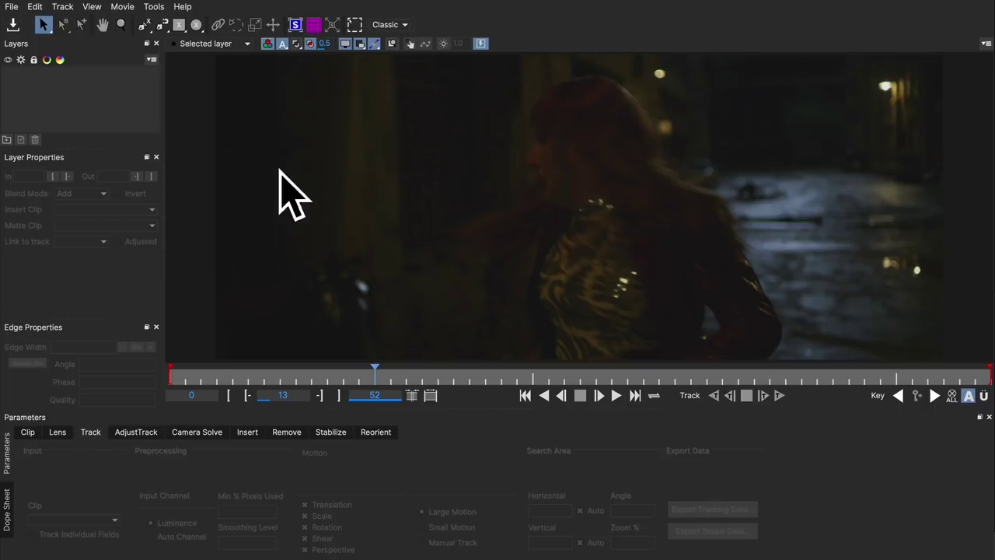
click(220, 377)
key(space)
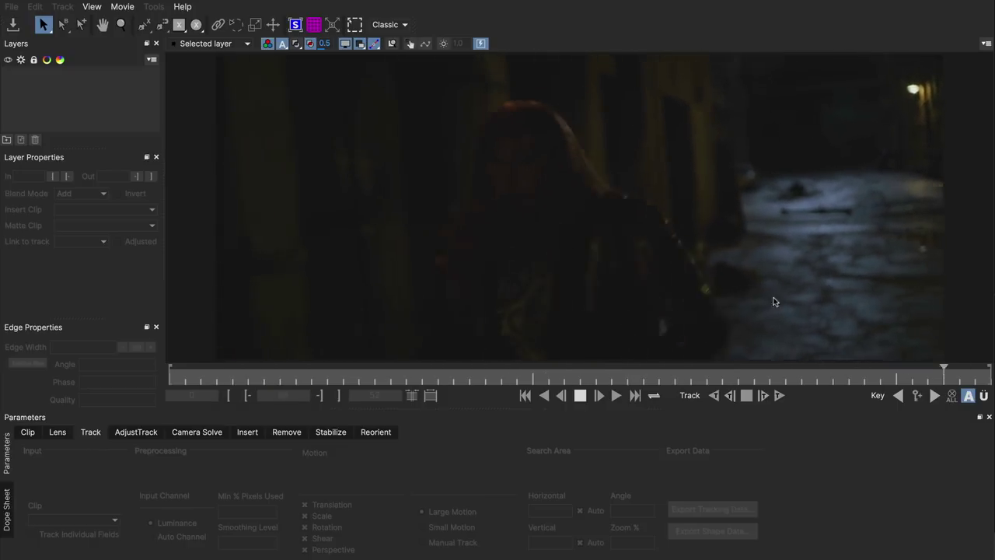
key(space)
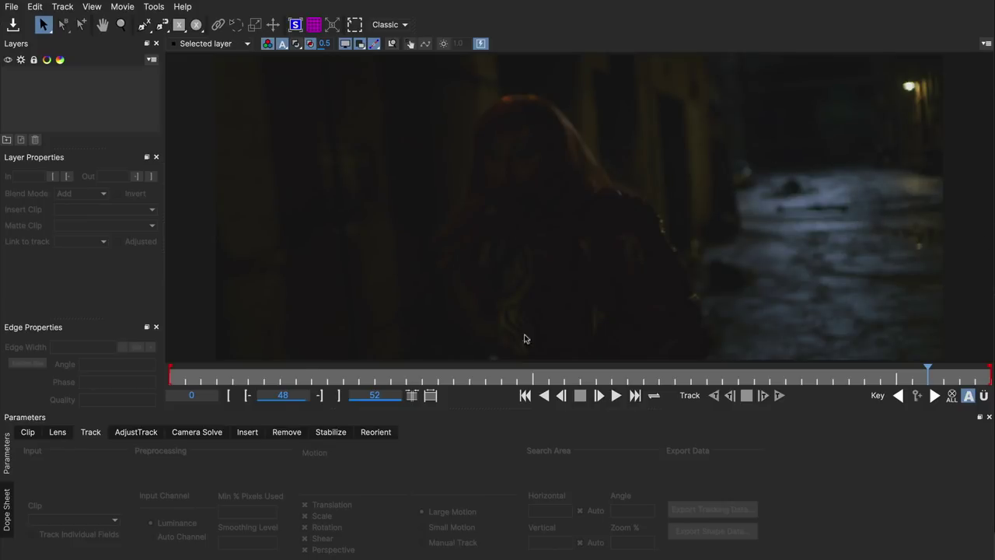
drag(200, 380, 691, 374)
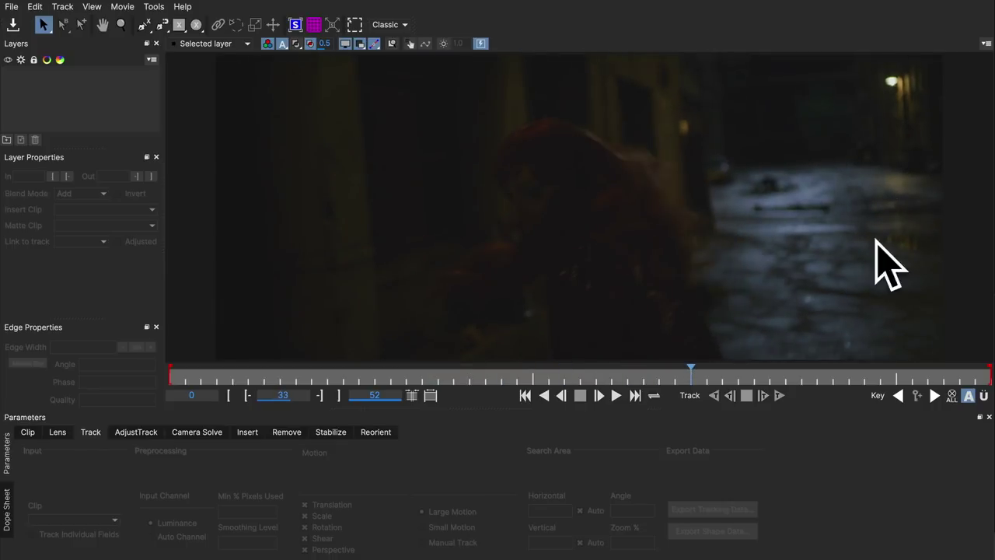
drag(223, 380, 167, 380)
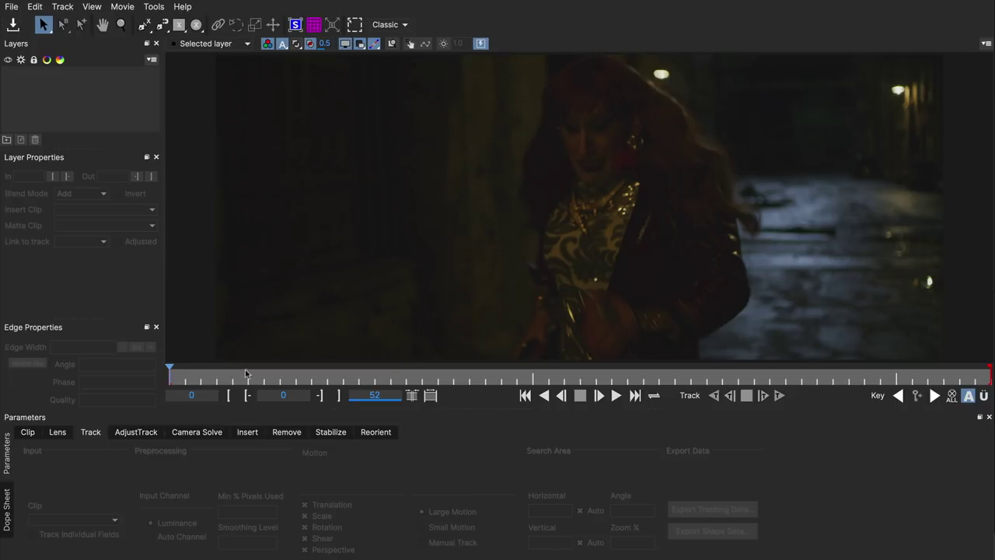
drag(205, 375, 444, 373)
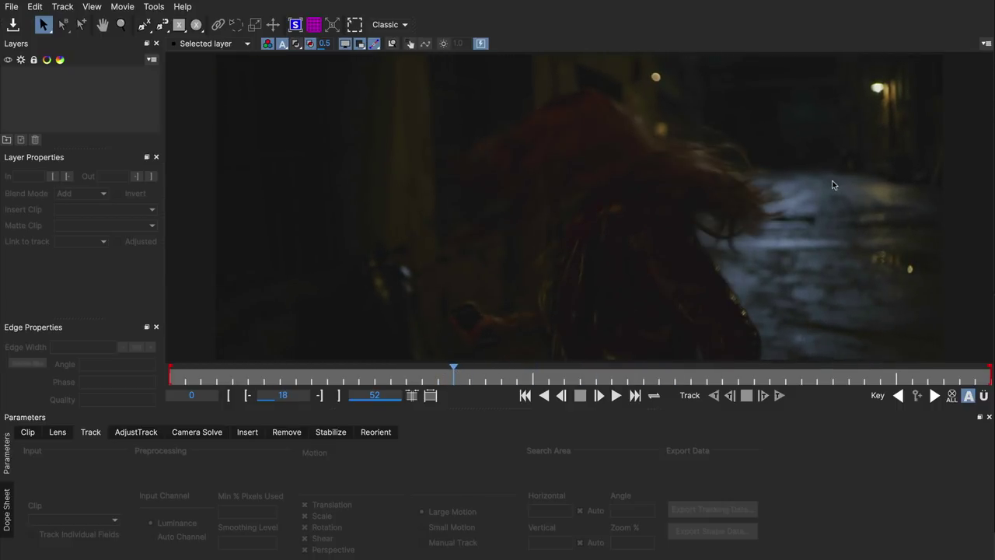
key(Left)
key(Left)
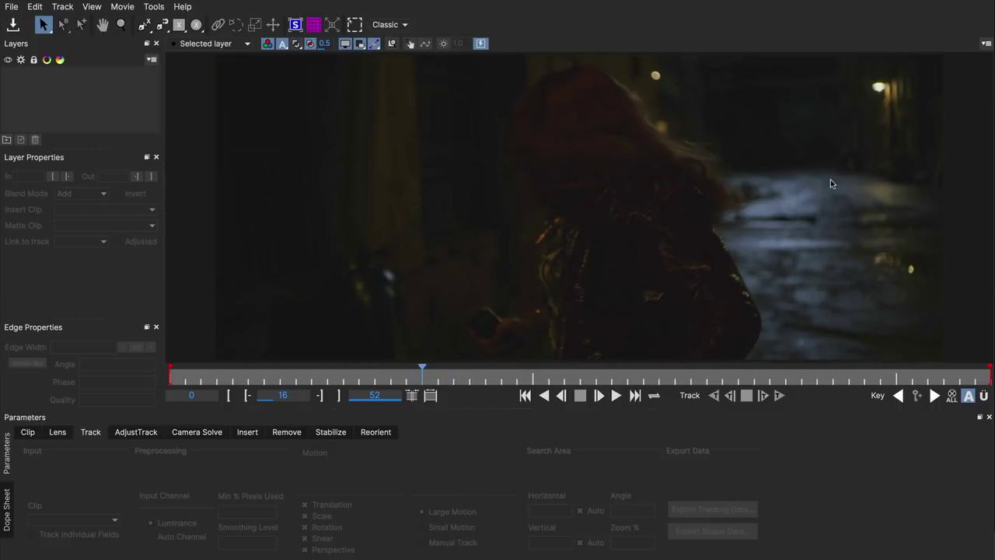
Step: At frame 18, draw a closed X-Spline around the bright wet street beside the woman
click(398, 376)
drag(387, 376, 449, 380)
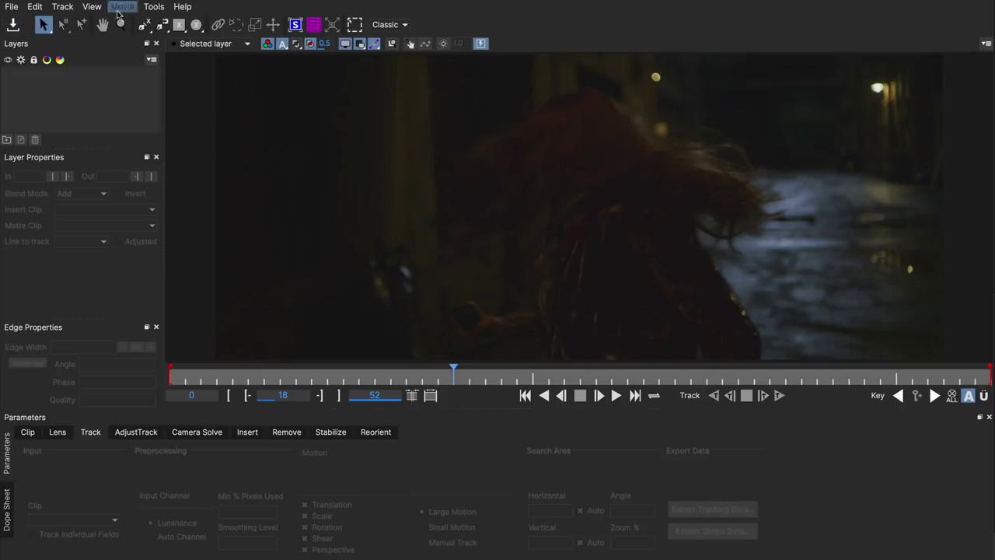
click(143, 25)
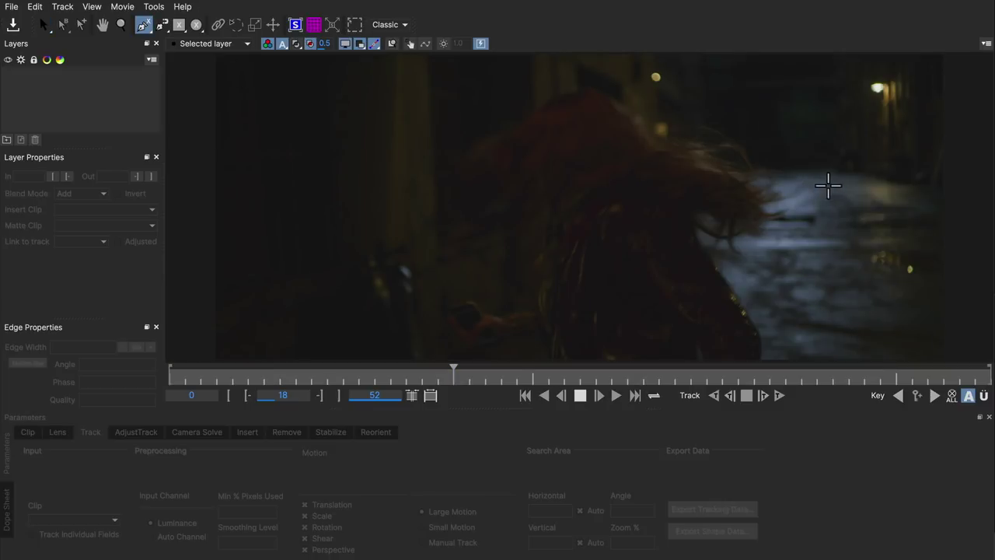
click(805, 183)
click(841, 318)
click(927, 313)
click(925, 208)
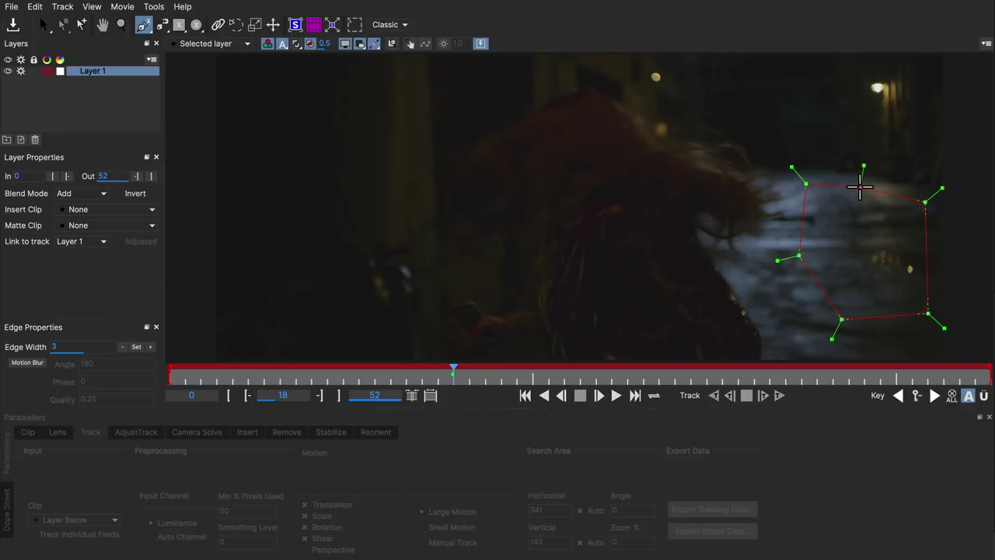
right_click(858, 187)
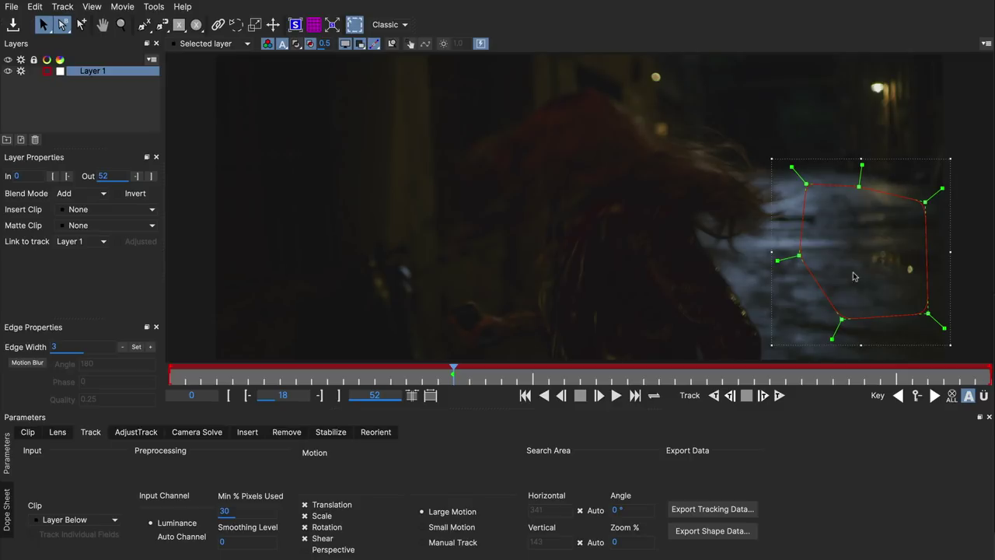
Step: Track Layer 1 forward to frame 52 and backward to frame 0
click(779, 396)
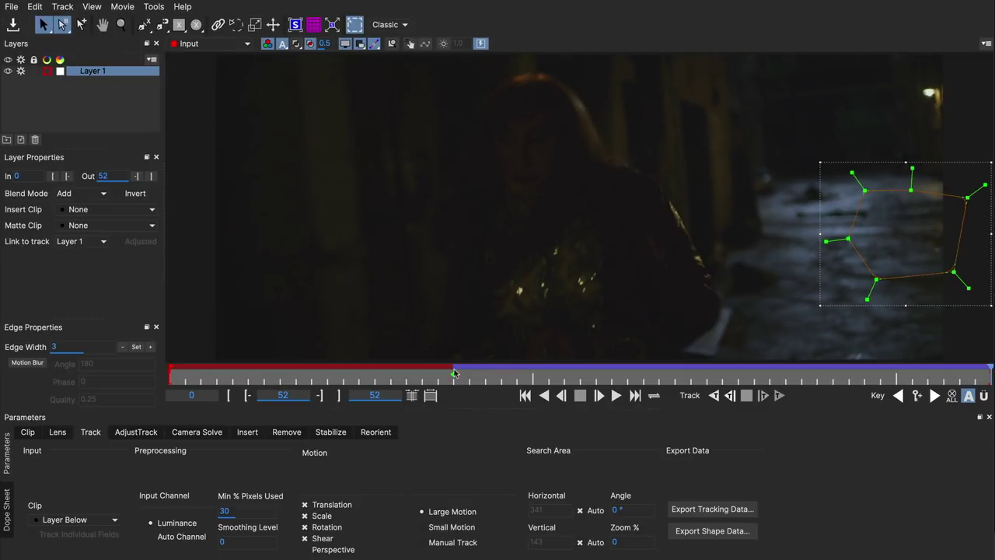
click(714, 396)
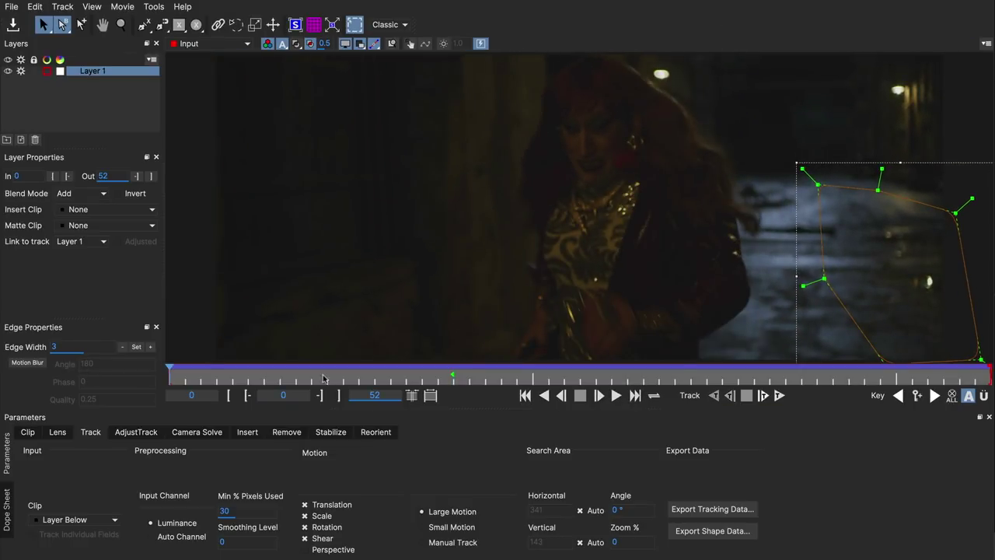
Step: Open the Stabilize module, preview the stabilized shot and set the smoothing to 6 frames
click(332, 432)
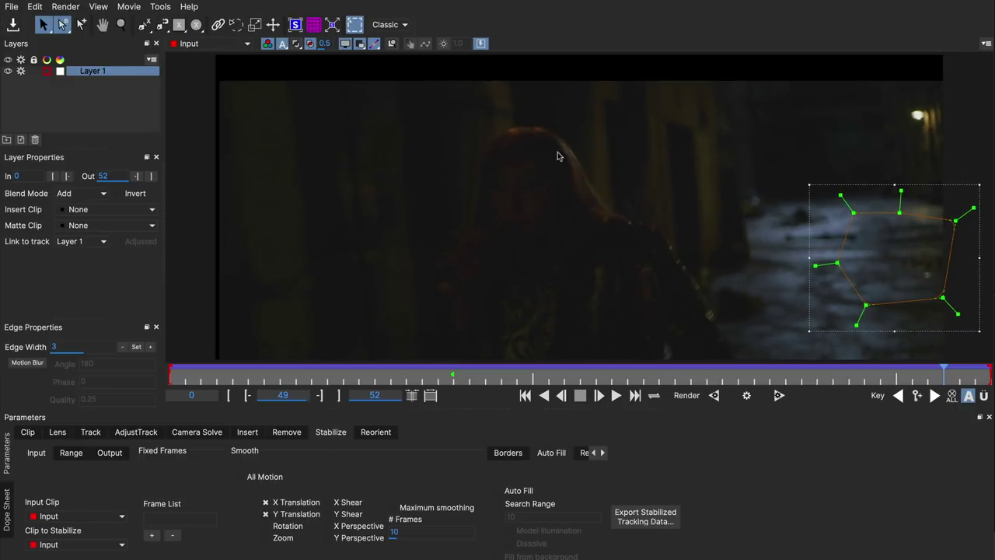
drag(557, 140, 553, 193)
key(space)
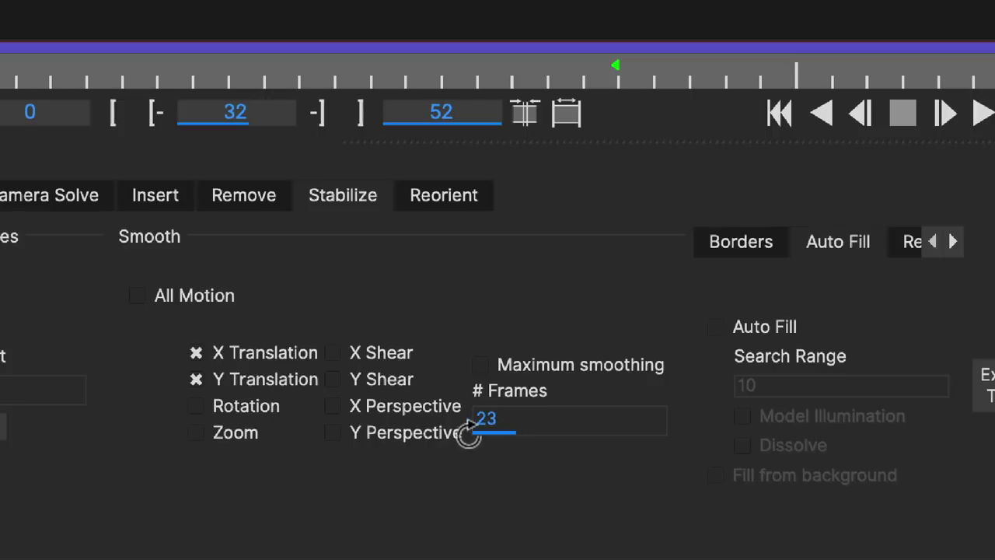
drag(468, 438, 440, 427)
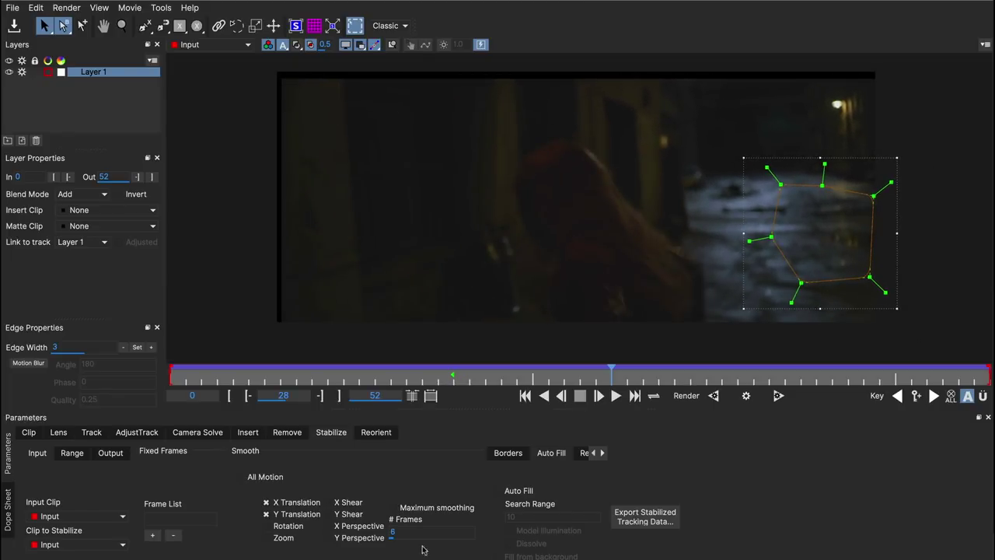
Step: Try smoothing Rotation and Zoom, preview the playback and turn both options off again
click(265, 526)
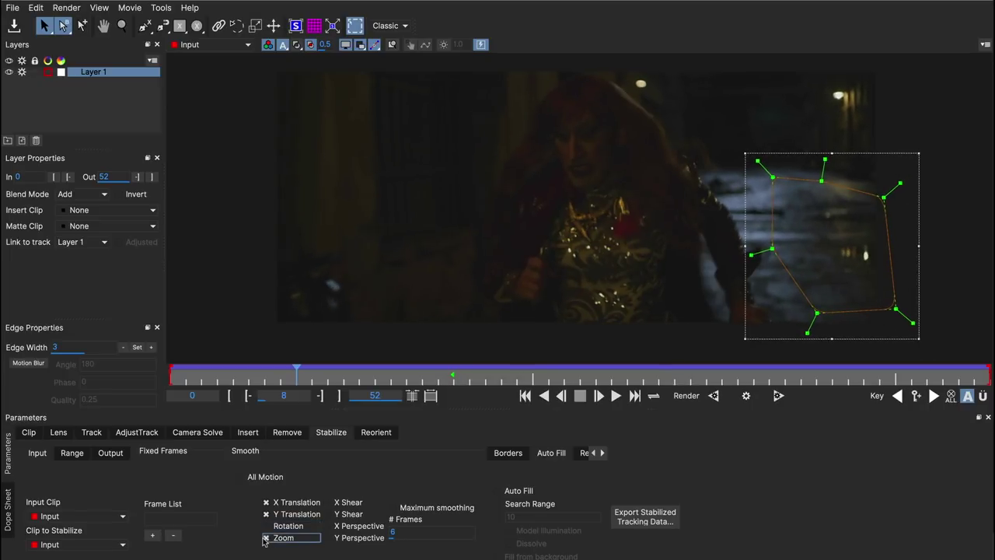
key(space)
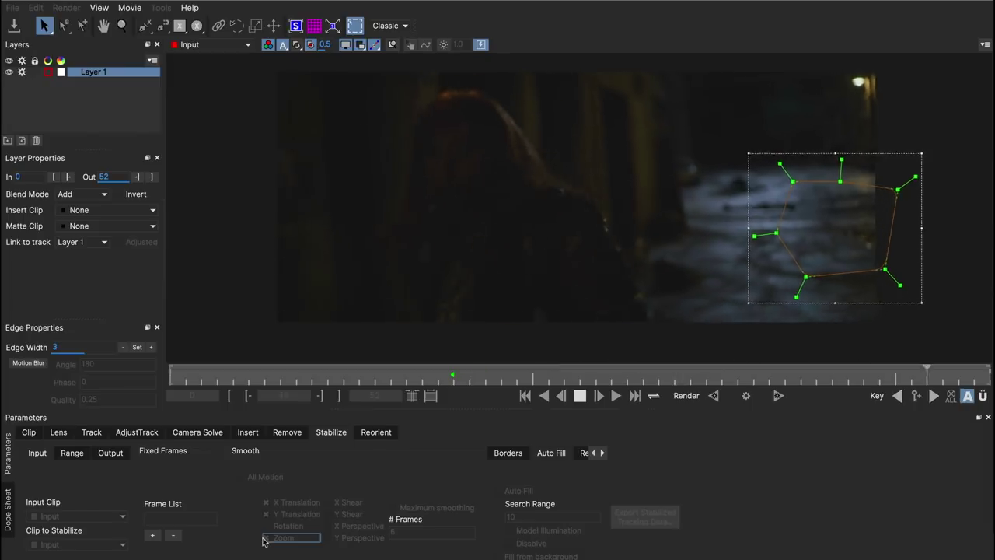
click(265, 538)
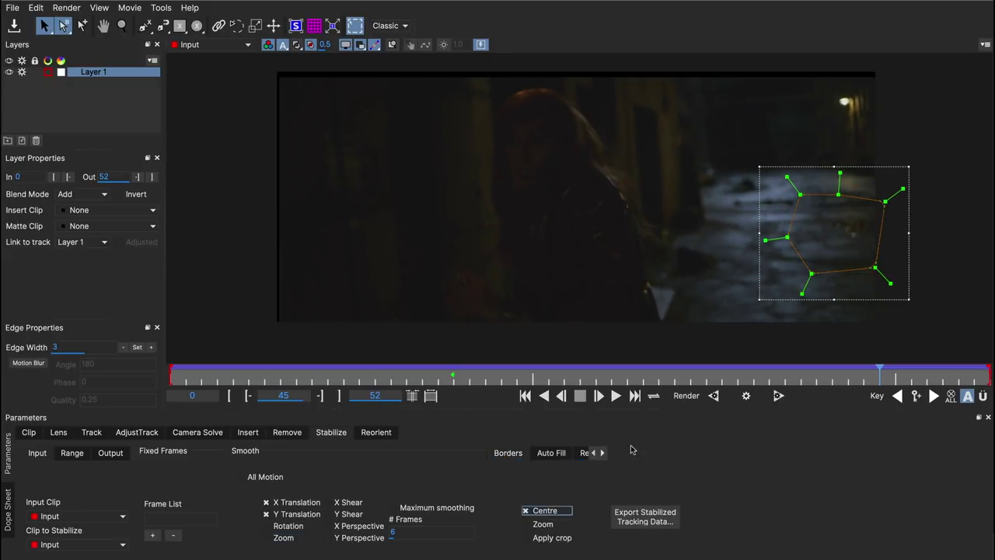
Step: Turn on Centre and Zoom in the stabilization's border options and play the shot to check its edges
key(space)
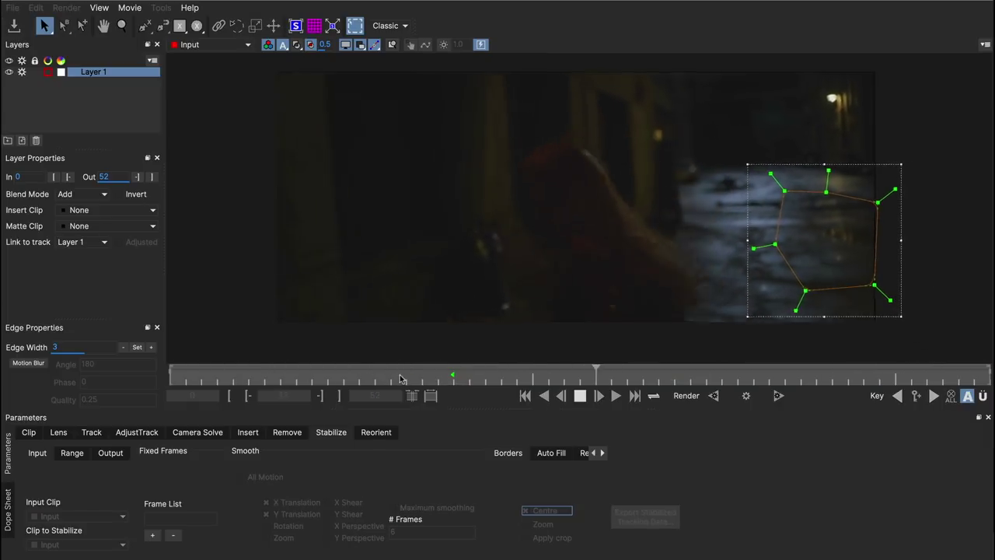
key(space)
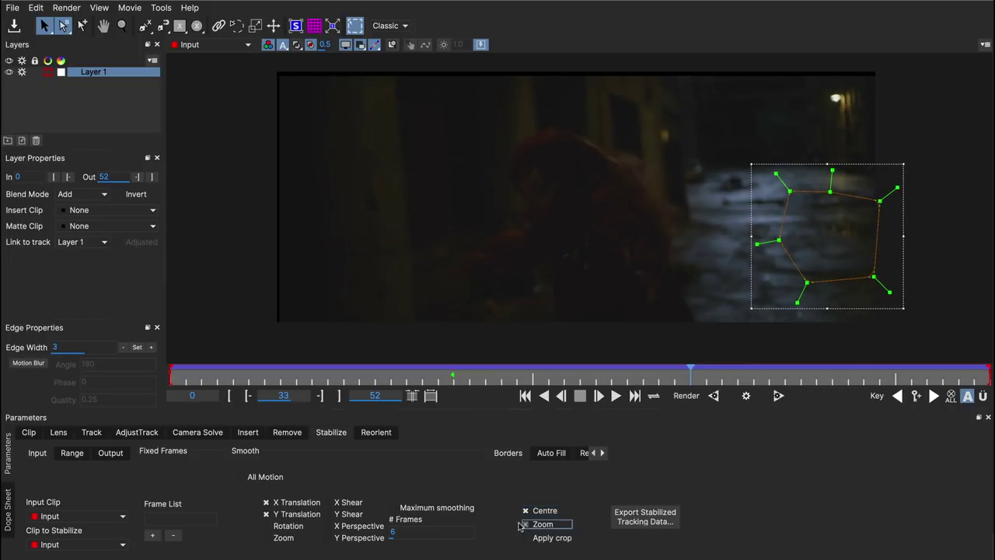
click(524, 524)
key(space)
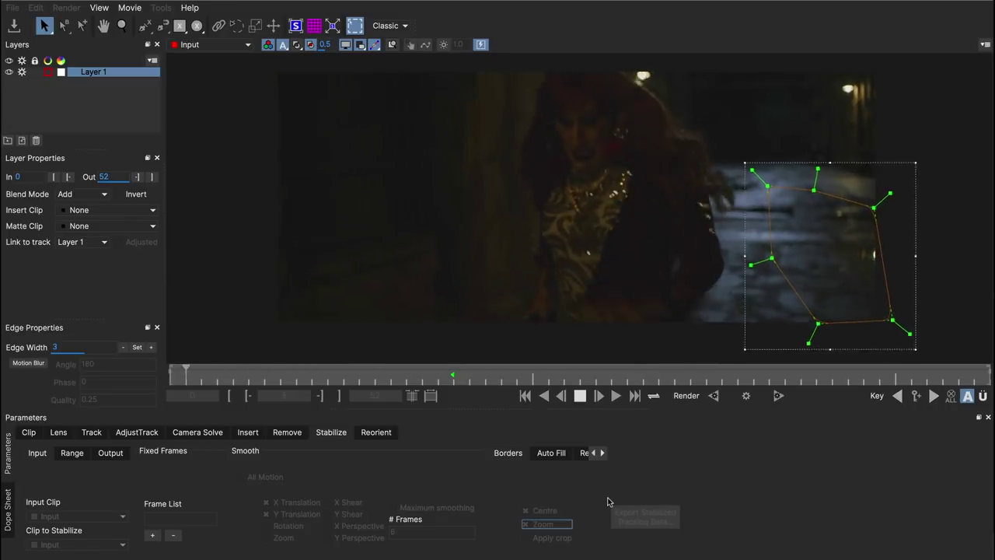
key(space)
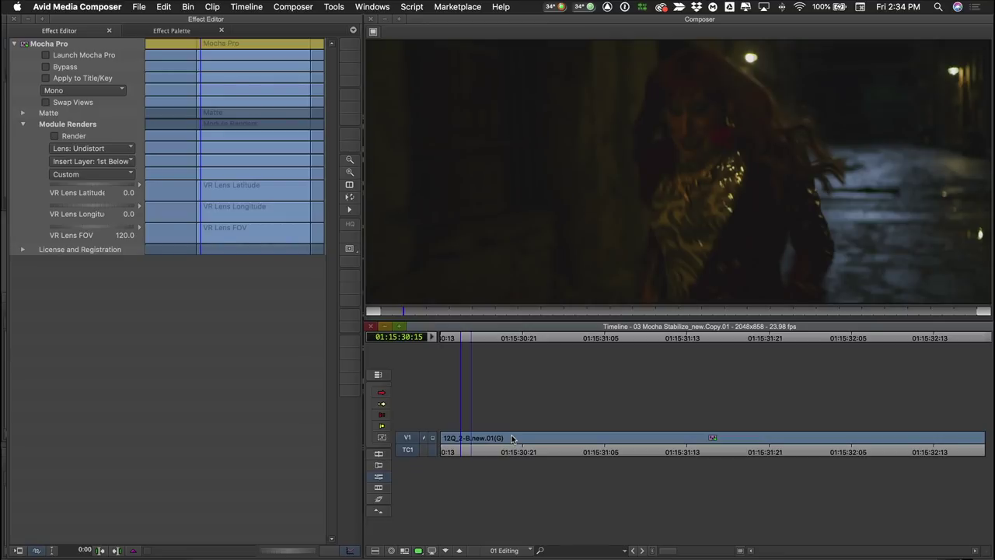
Step: Enable the effect's module render in Media Composer, set it to Stabilize and play the stabilized clip
click(54, 137)
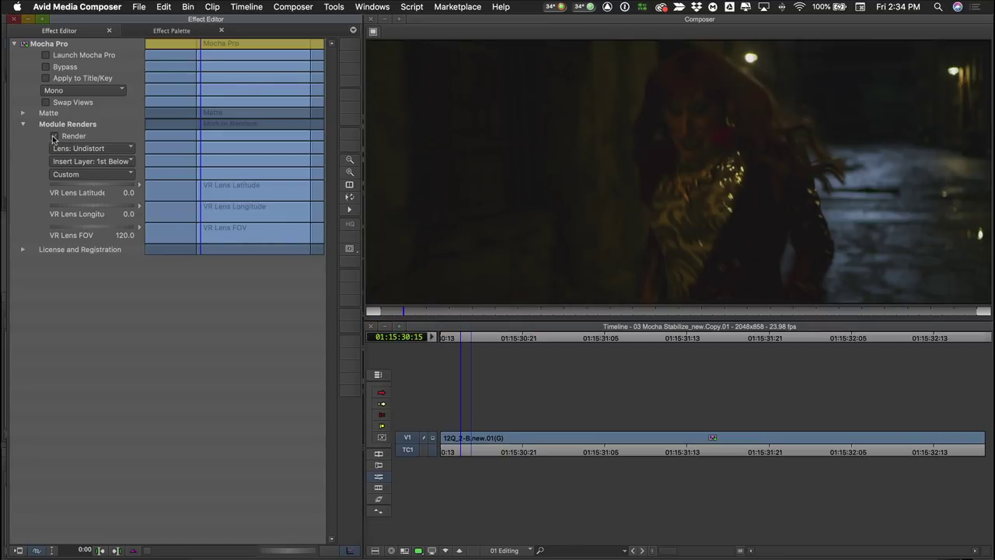
click(62, 147)
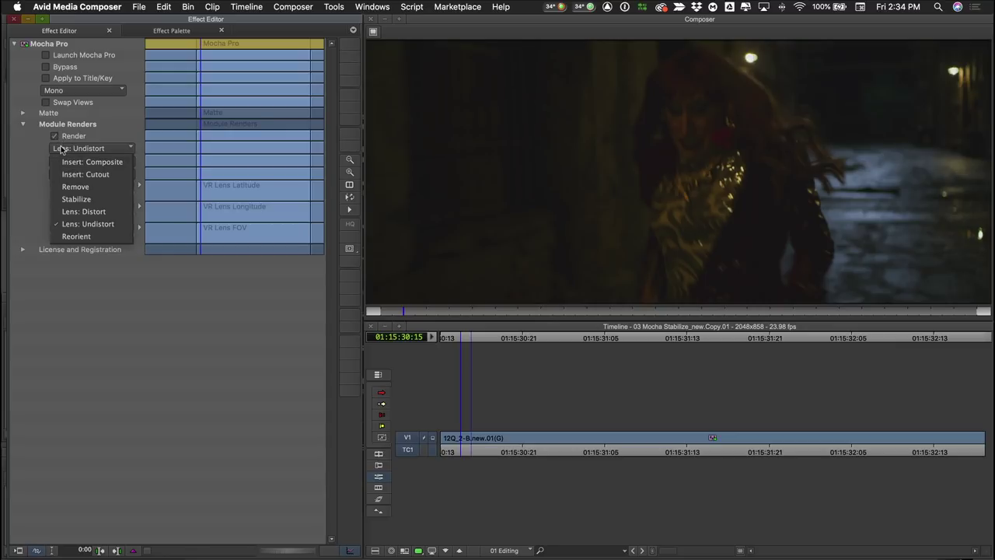
click(119, 203)
click(460, 443)
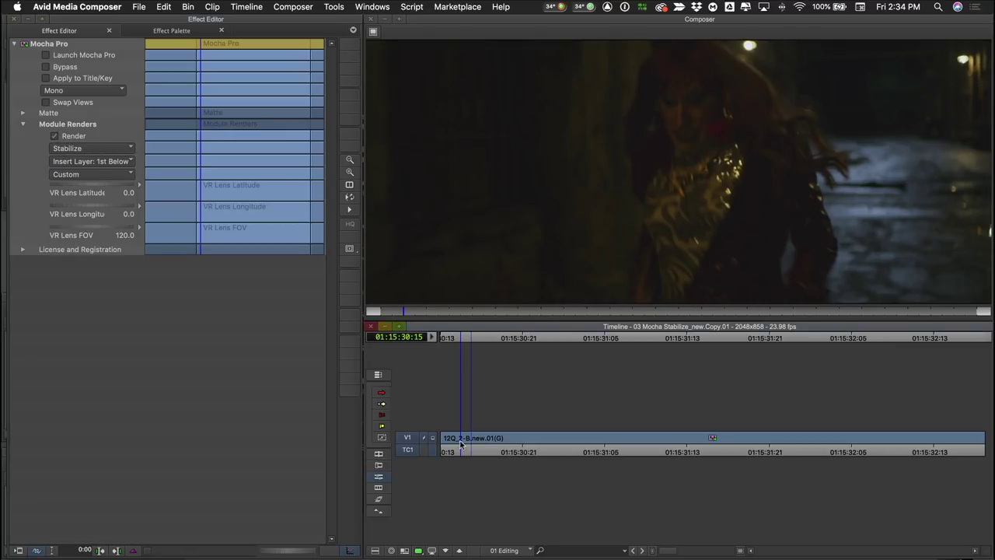
key(space)
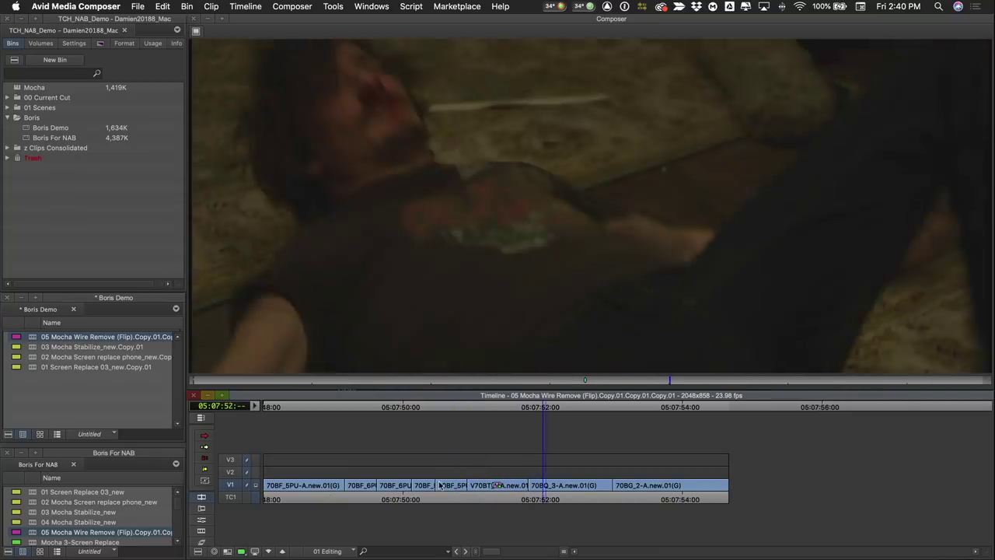
Step: Scrub the 05 Mocha Wire Remove (Flip) sequence to the V70BT clip that carries the effect
click(519, 487)
drag(511, 488, 489, 494)
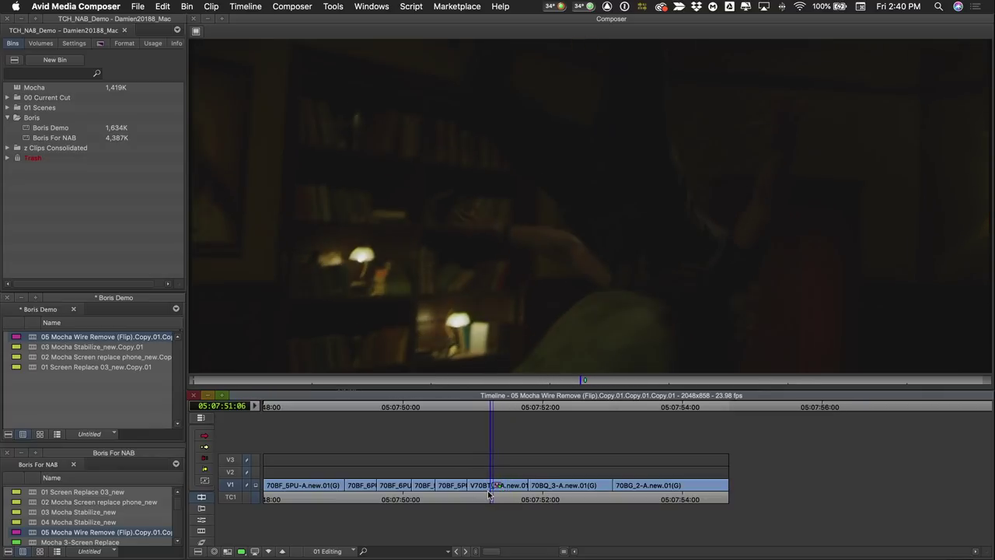
Step: Open the V70BT clip's effect in Mocha Pro and scrub the flip shot to examine the wire shape across its frames
key(')
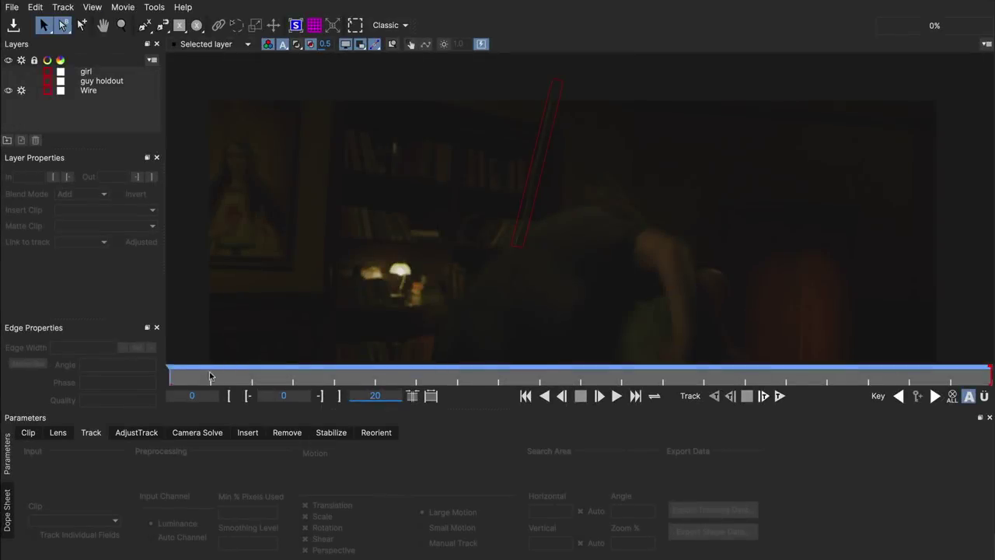
click(186, 379)
drag(219, 381, 540, 360)
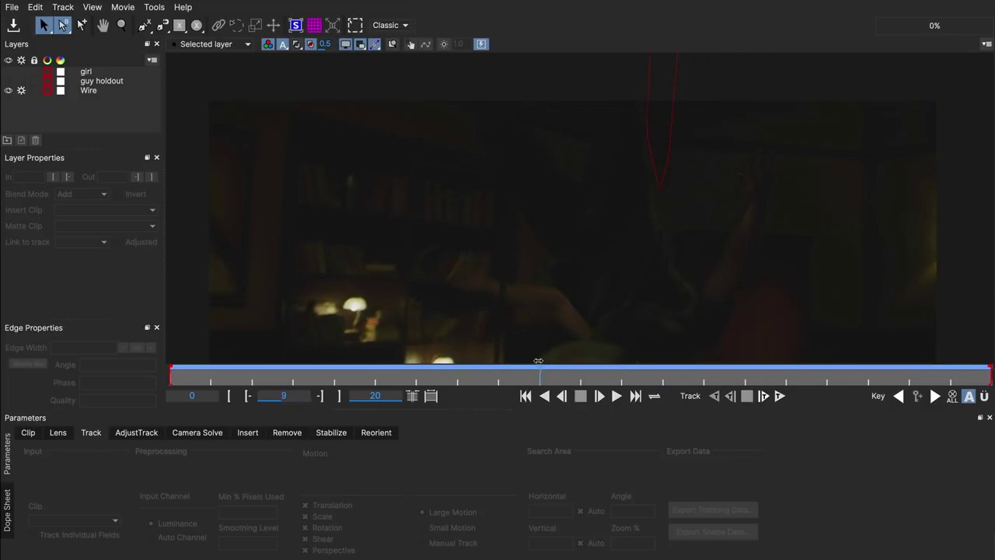
key(z)
drag(612, 228, 578, 233)
key(s)
drag(183, 374, 634, 384)
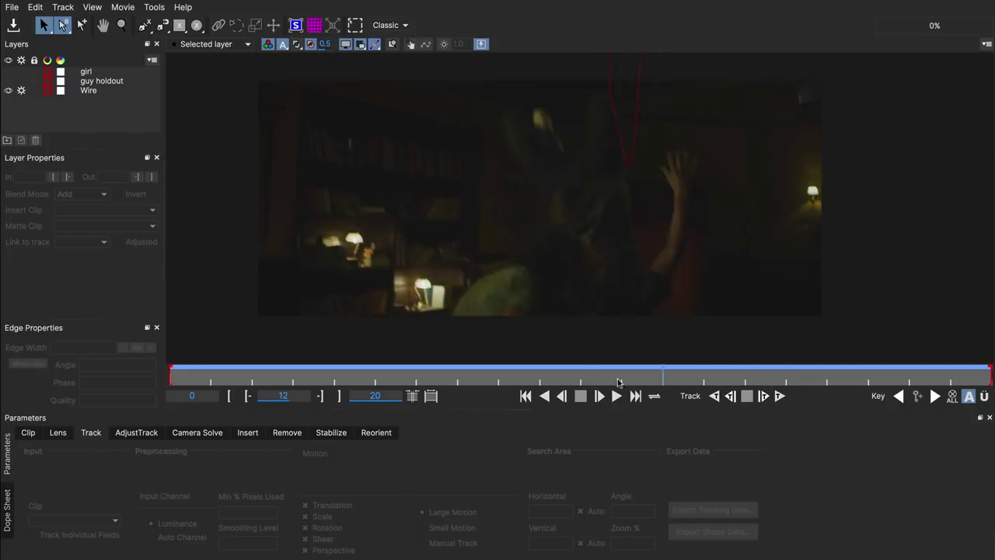
click(919, 363)
drag(919, 363, 195, 329)
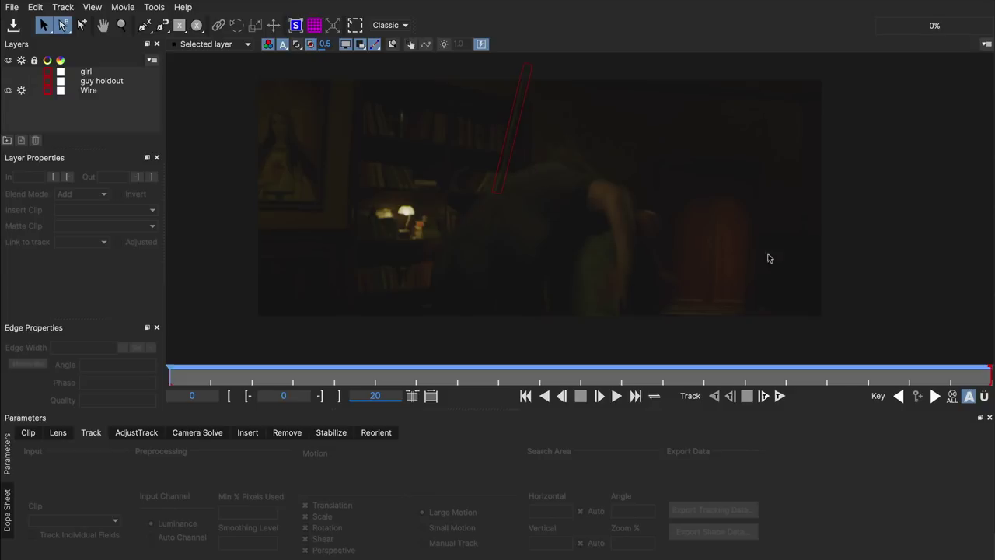
Step: Draw an X-spline layer on frame 0 around the whole room background, cutting in around the performers' outline and enclosing the area above the frame
click(144, 27)
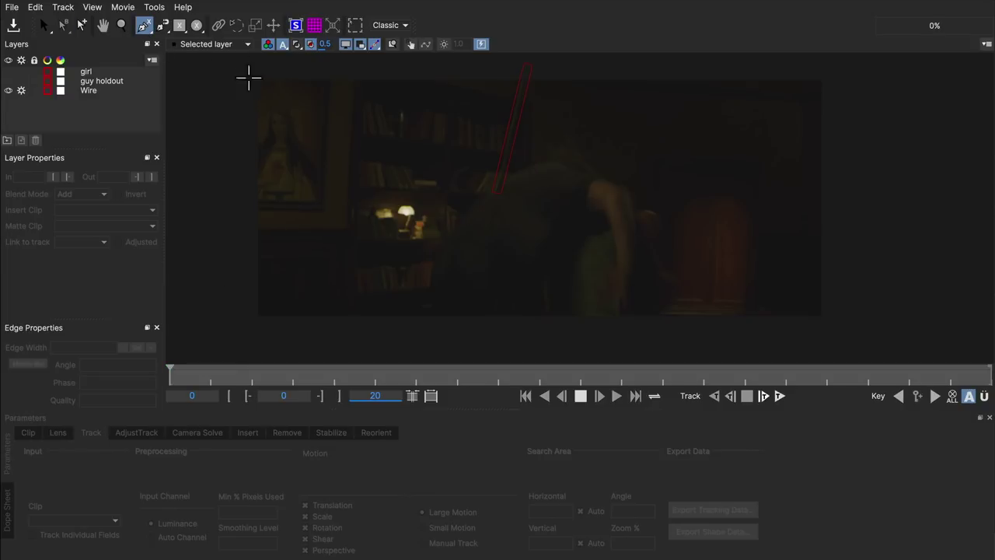
click(252, 70)
click(214, 261)
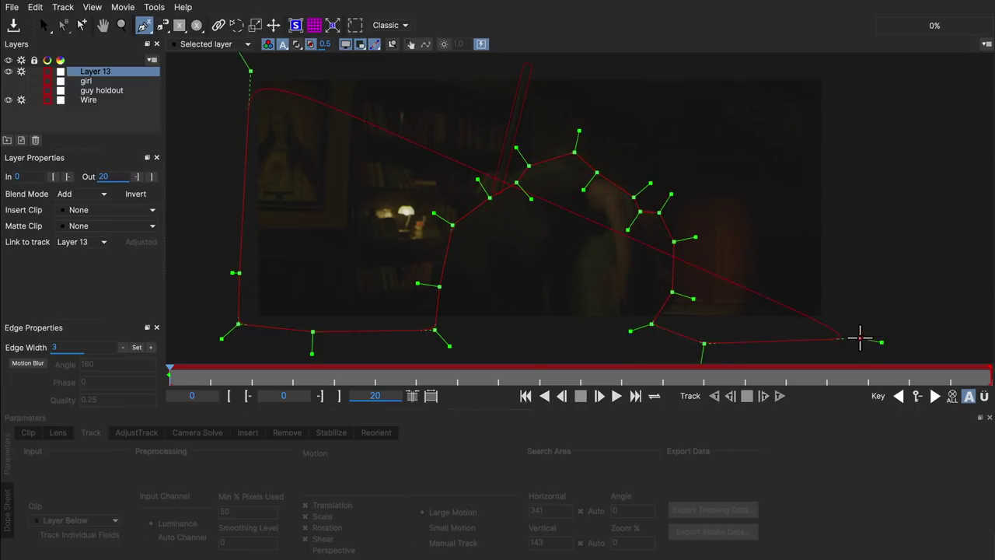
click(693, 57)
key(x)
drag(666, 83, 700, 94)
click(479, 101)
key(s)
drag(477, 96, 480, 91)
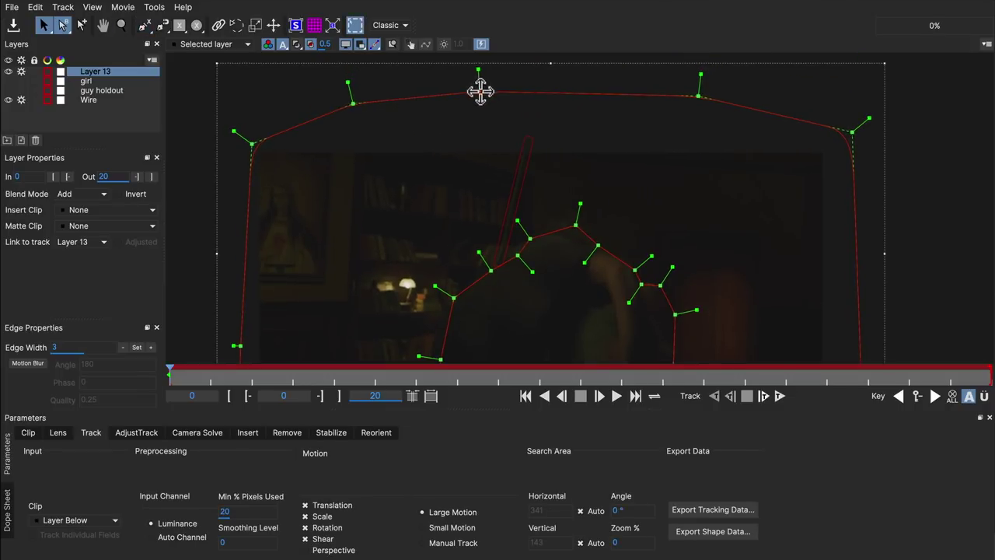
Step: Track the new background layer forwards from frame 0 to the end of the shot and scrub back through the result
drag(544, 244, 565, 192)
click(779, 396)
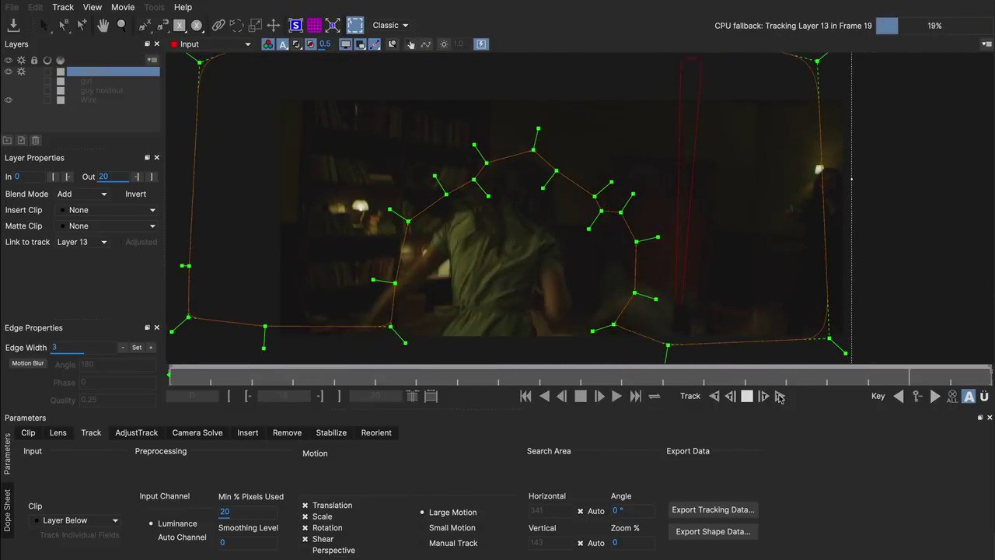
drag(975, 385, 904, 337)
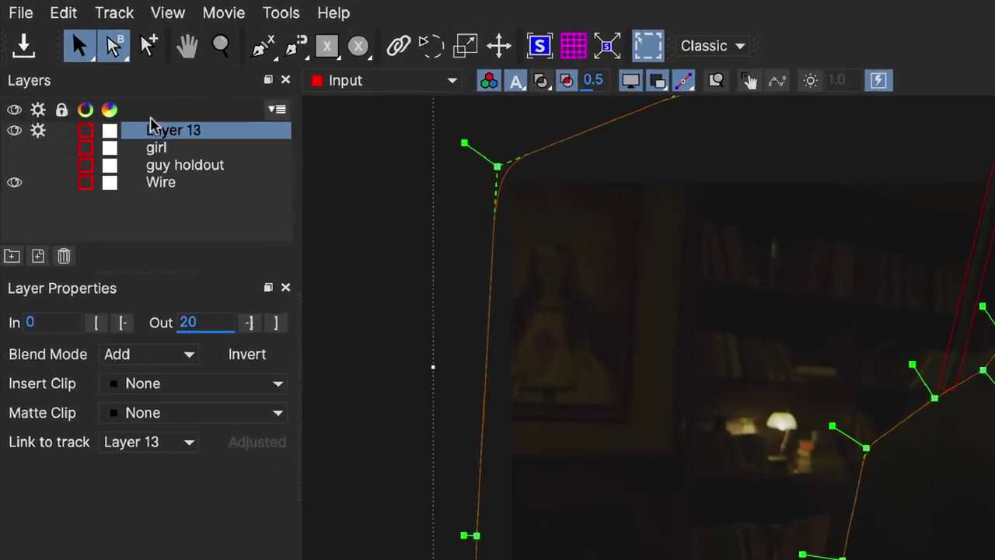
Step: Rename Layer 13 as Backround and move it beneath the Wire layer
double_click(94, 81)
text(Backrlound)
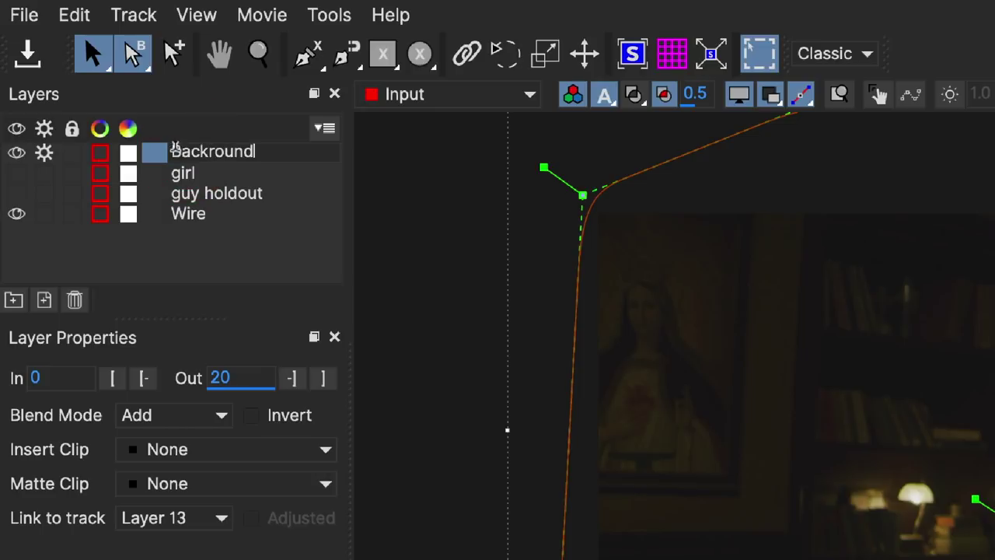
key(Return)
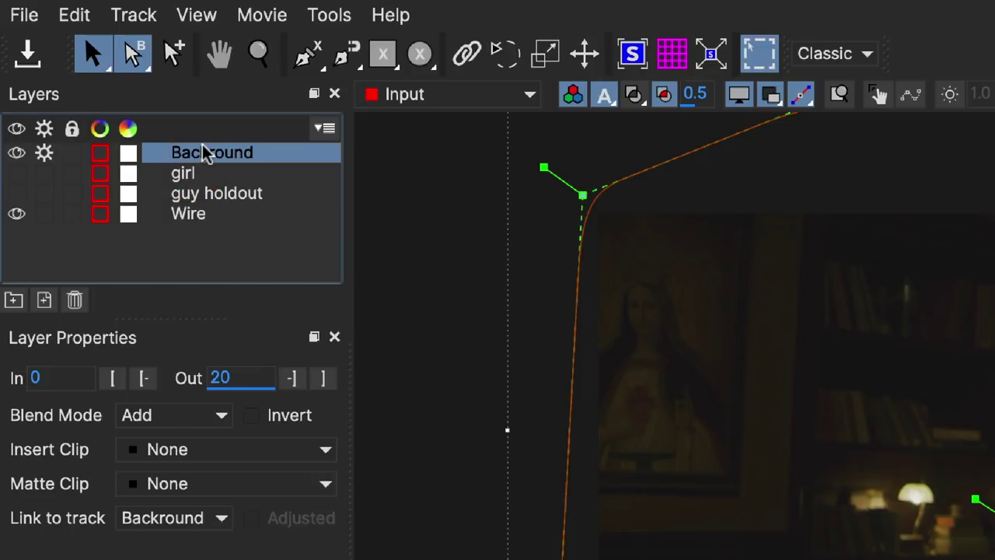
drag(201, 153, 195, 228)
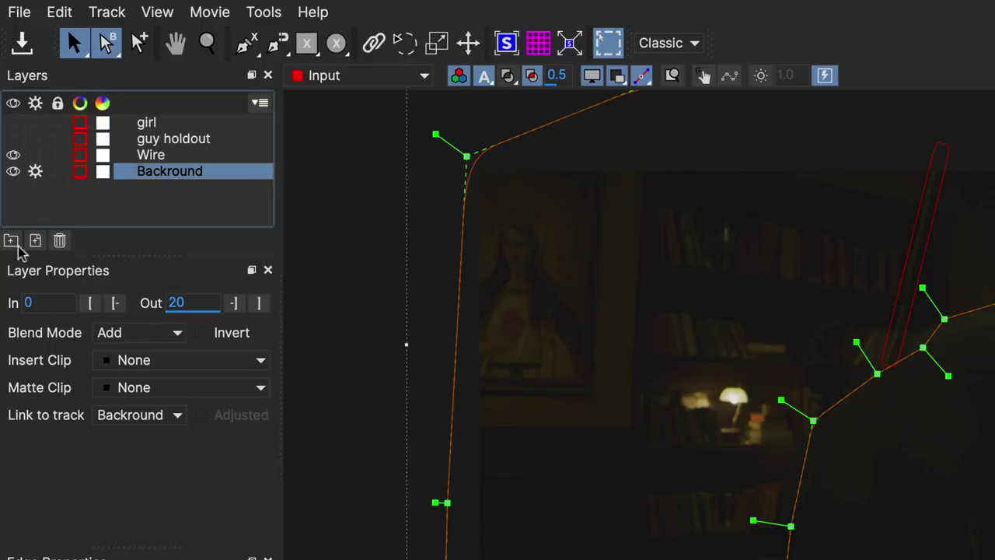
Step: Turn on processing for the Wire layer and turn it off for the Backround layer
click(151, 156)
click(34, 156)
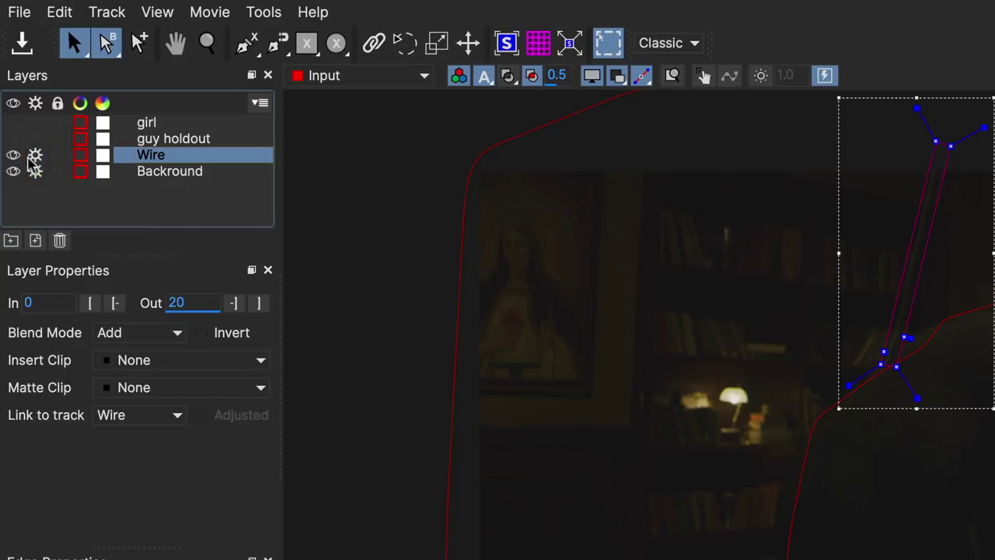
click(32, 173)
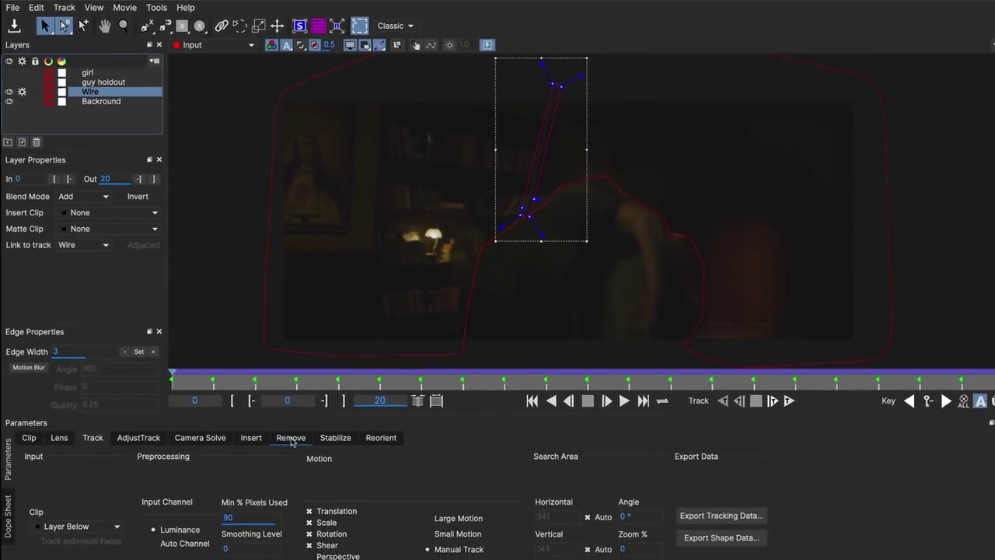
Step: Render the wire removal for the current frame in the Remove module and return to the first frame to inspect it closely
click(286, 432)
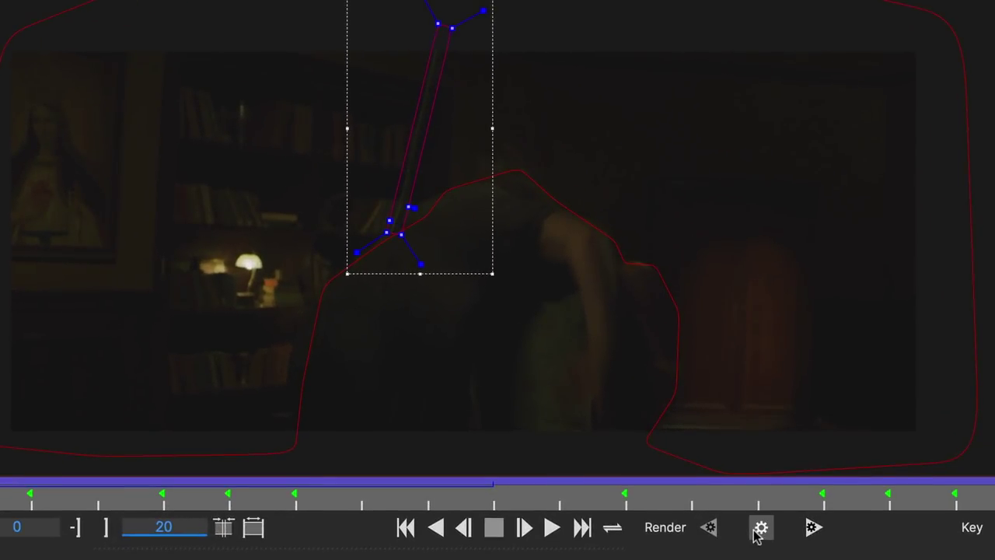
click(759, 528)
key(z)
drag(455, 235, 459, 0)
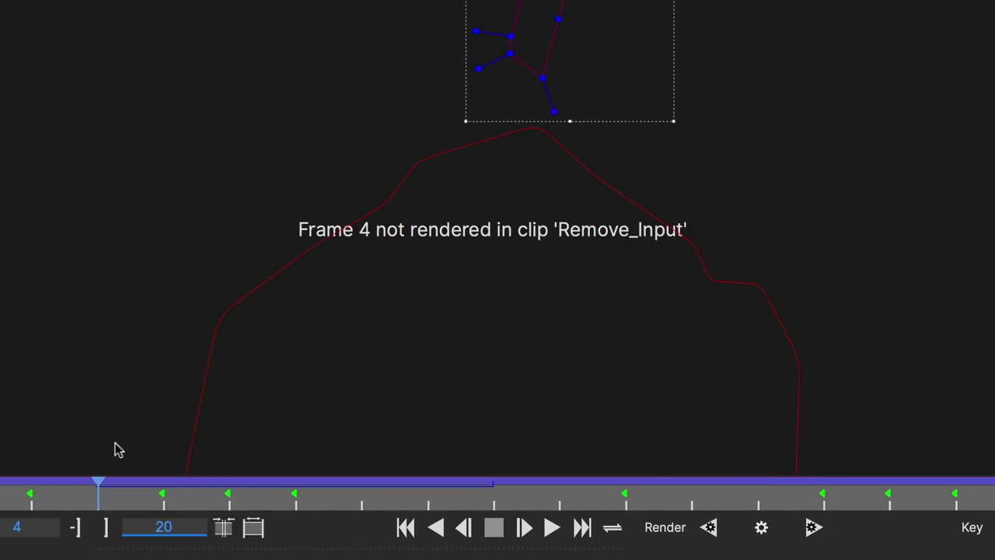
key(Home)
drag(396, 122, 460, 240)
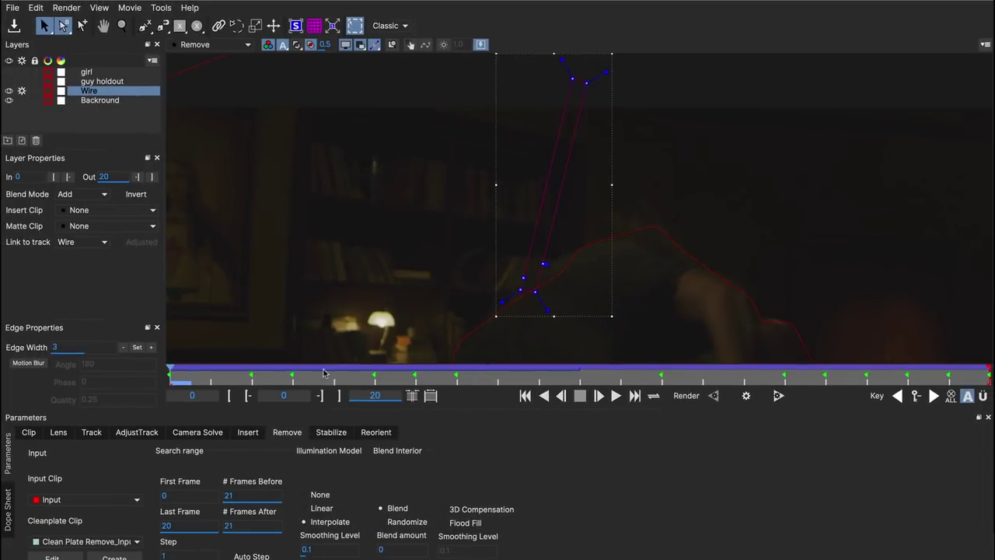
Step: Render the wire removal forwards through frame 20
click(777, 396)
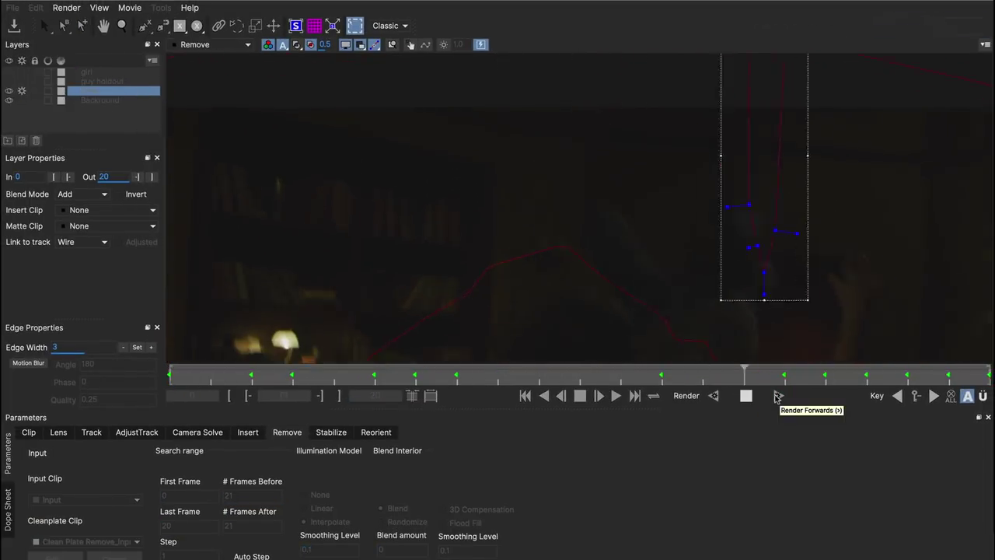
key(z)
drag(800, 255, 758, 279)
key(x)
drag(755, 288, 694, 241)
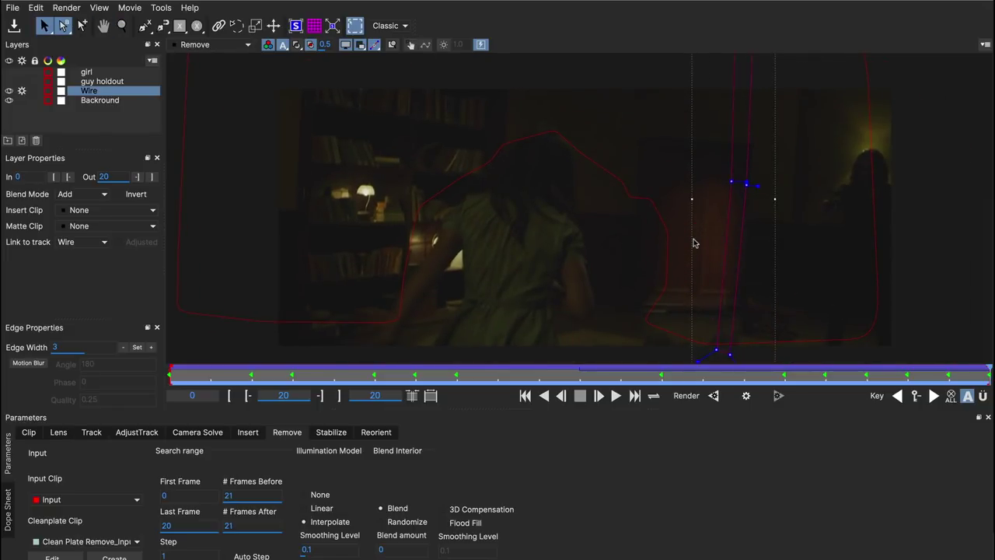
Step: Step backward and forward through the rendered frames to check the wire removal across the flip
key(comma)
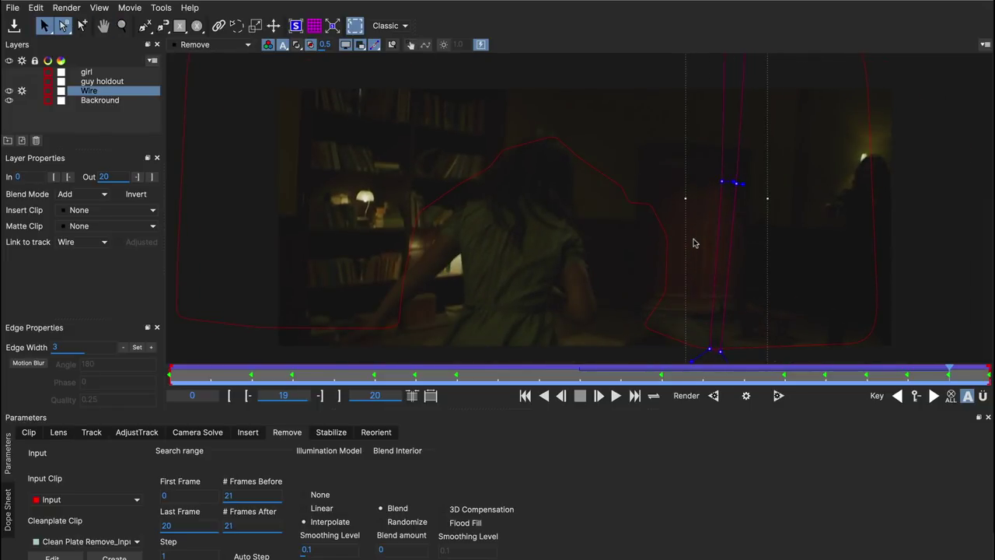
key(comma)
key(comma)
key(comma)
key(comma)
key(comma)
key(comma)
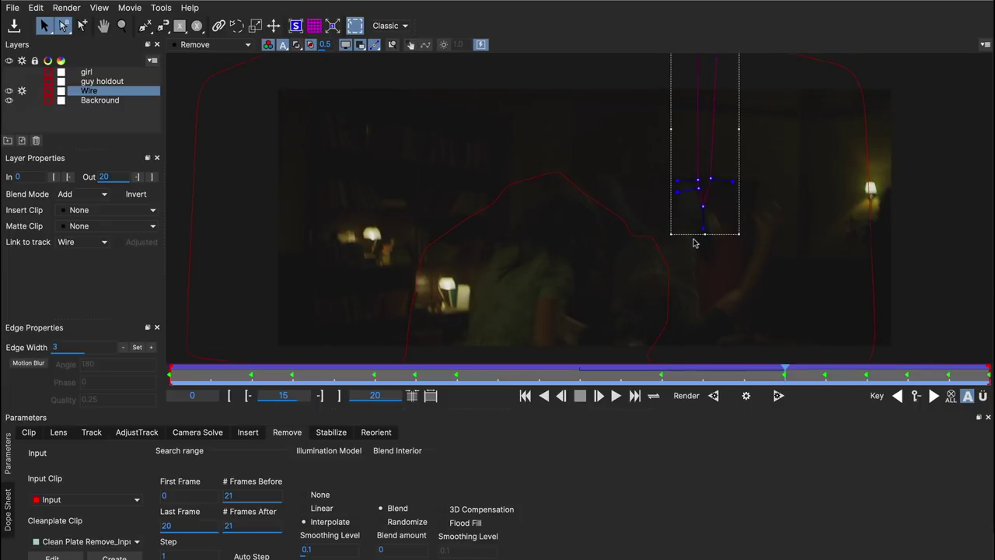
key(comma)
key(comma)
key(comma)
key(comma)
key(comma)
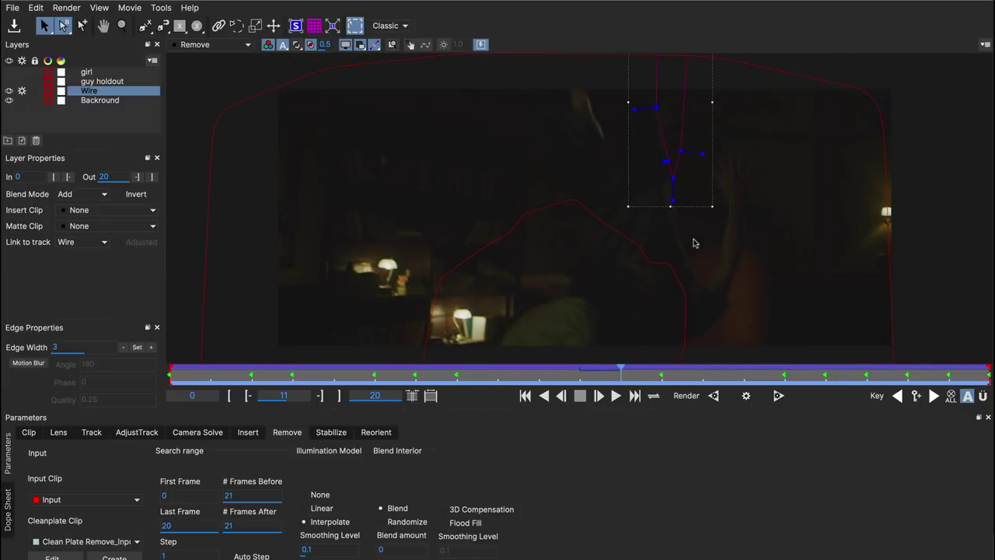
key(comma)
key(comma)
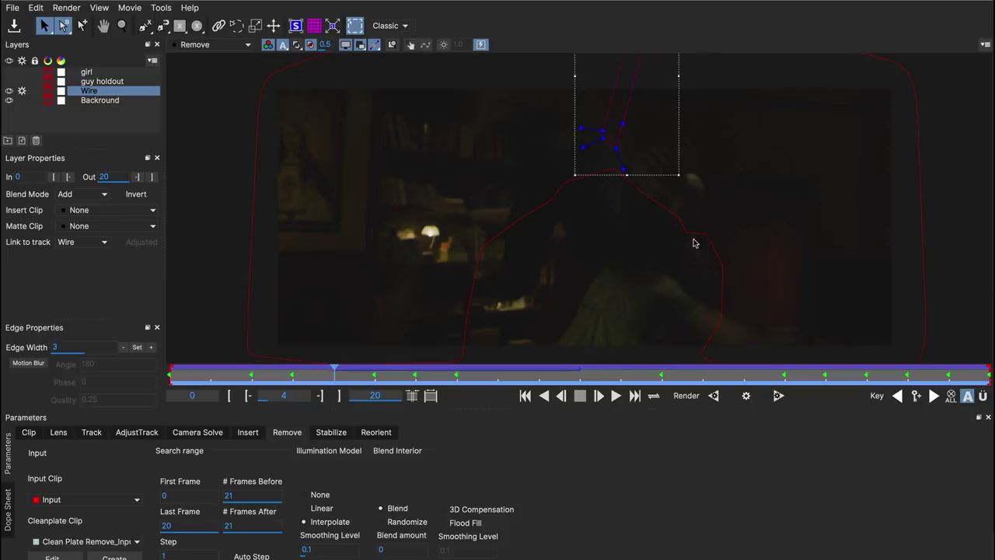
key(period)
key(period)
key(period)
key(period)
key(period)
key(period)
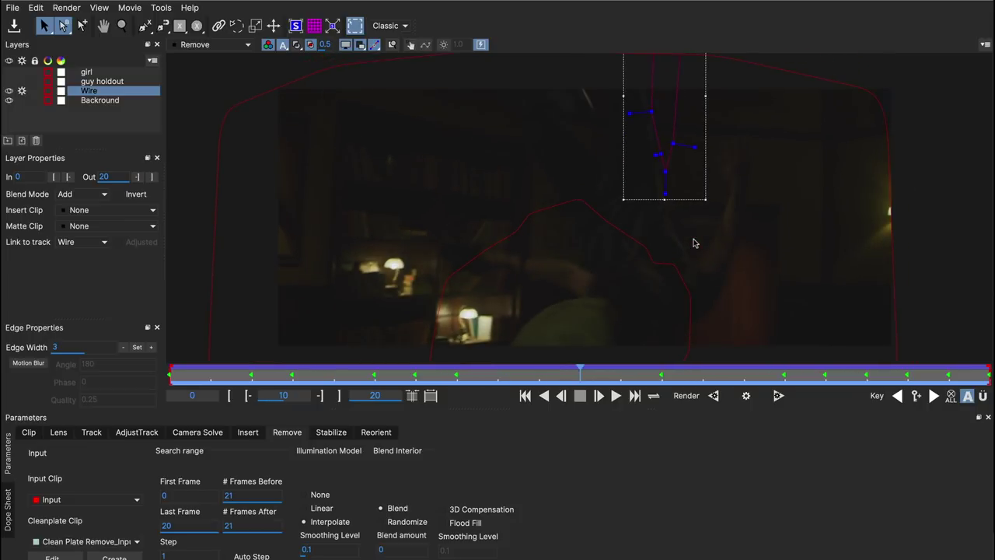
key(period)
key(period)
key(period)
key(period)
key(period)
key(period)
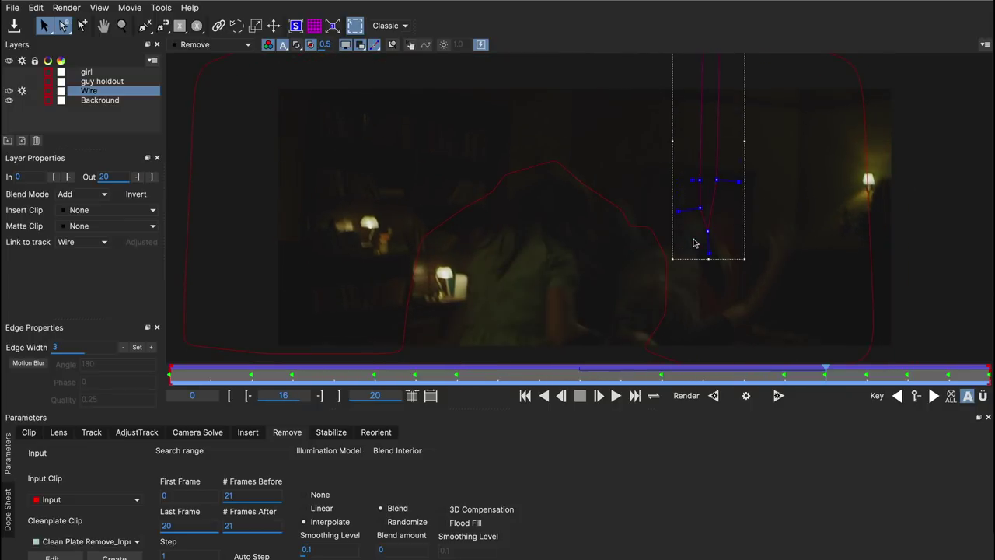
key(period)
key(period)
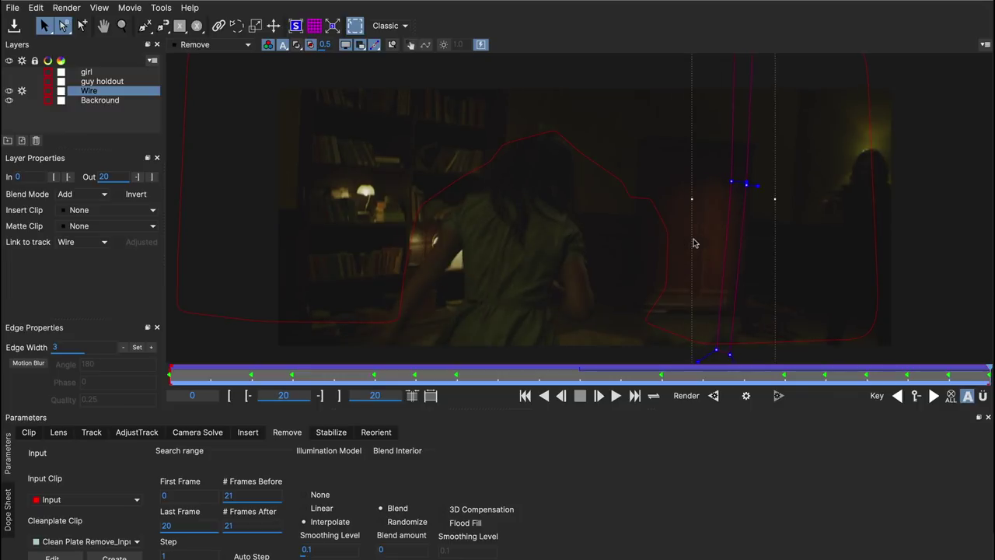
key(comma)
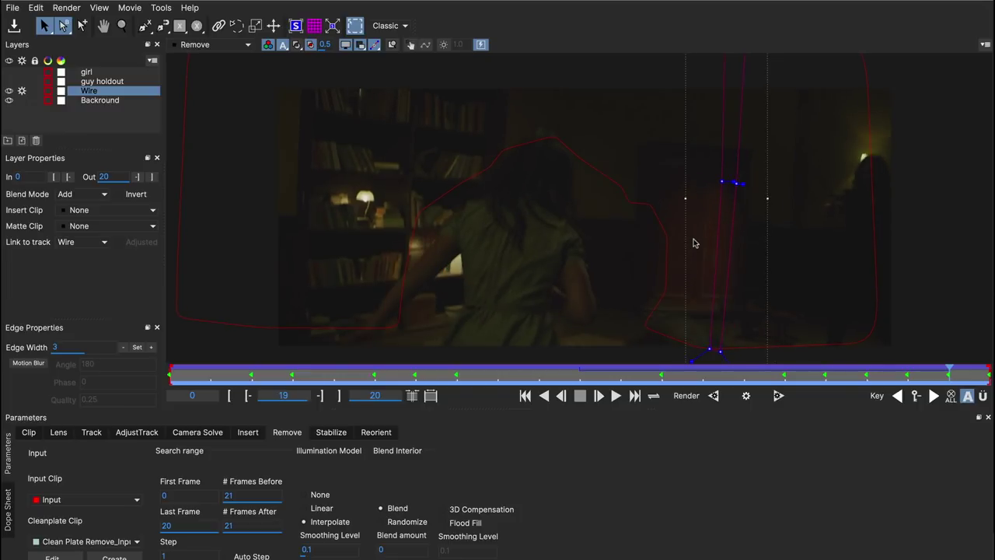
key(Left)
key(Right)
key(period)
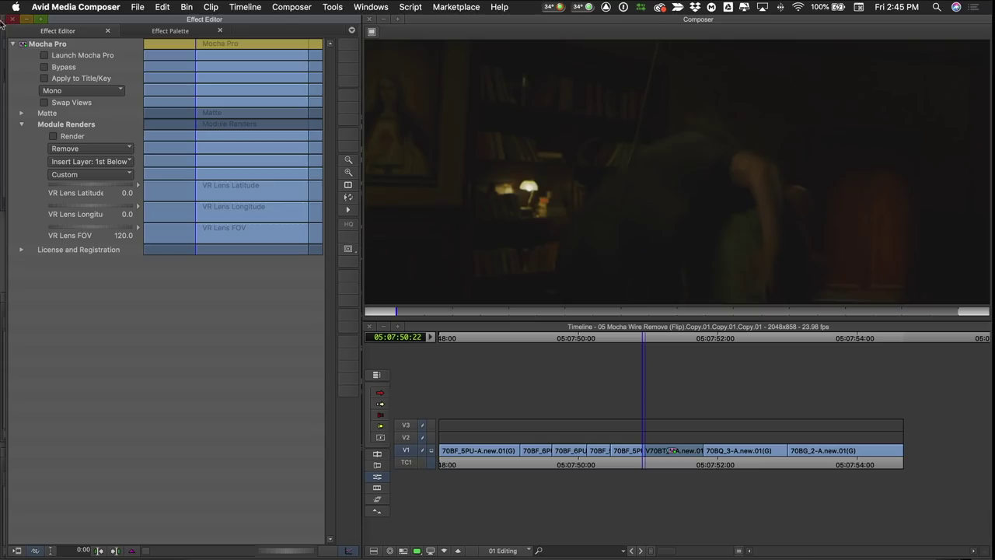
Step: Enable the Mocha Pro effect's module render in Media Composer with Remove as the module, and render the V70BT clip's effect
click(49, 136)
click(67, 148)
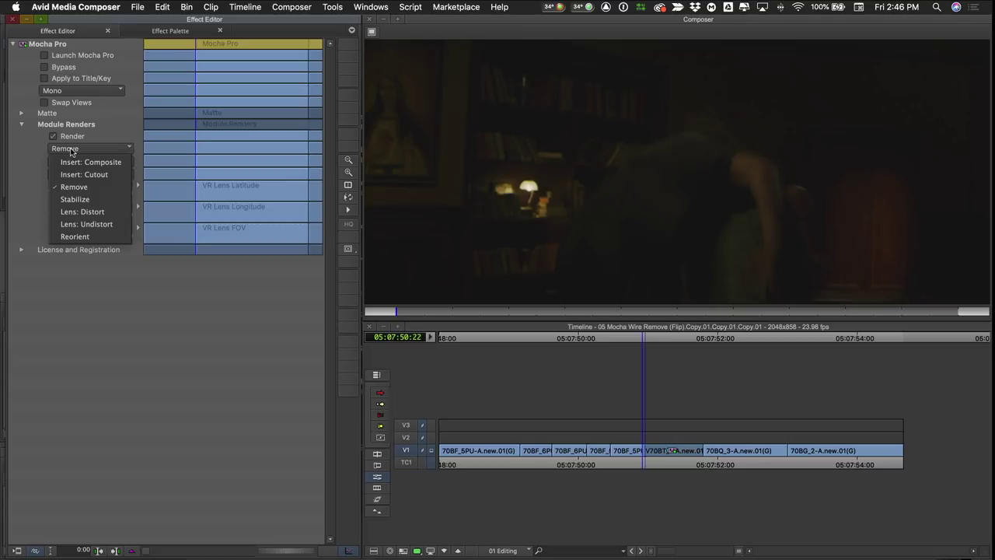
click(70, 189)
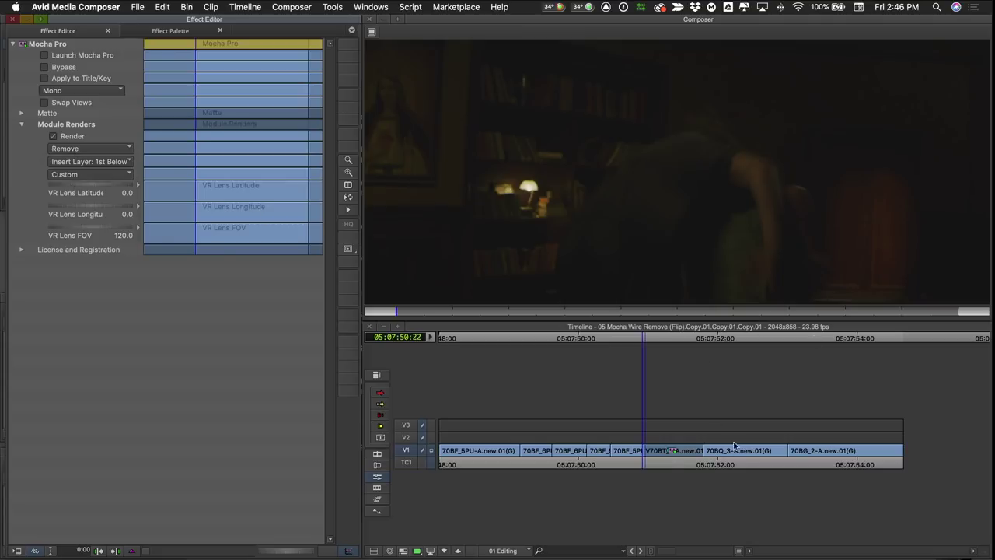
click(664, 450)
key(shift+r)
key(Return)
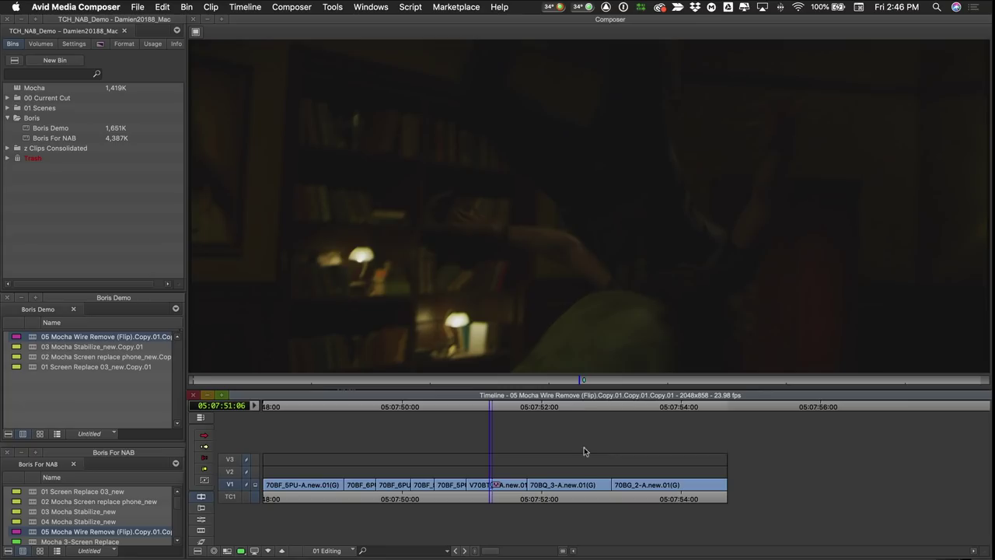
Step: Play the wire-removal sequence from a few clips before V70BT to review the flip in context
drag(449, 493, 363, 495)
key(space)
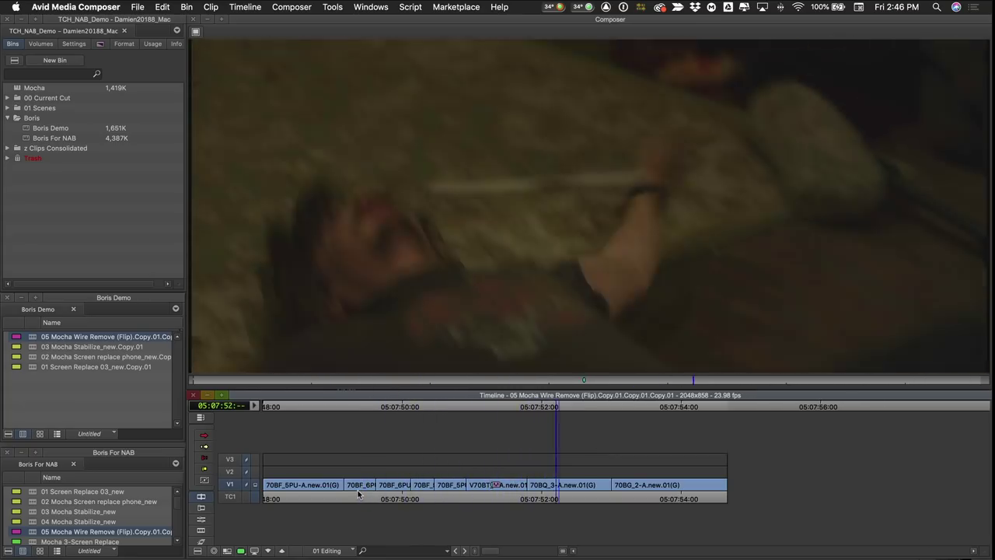
click(359, 493)
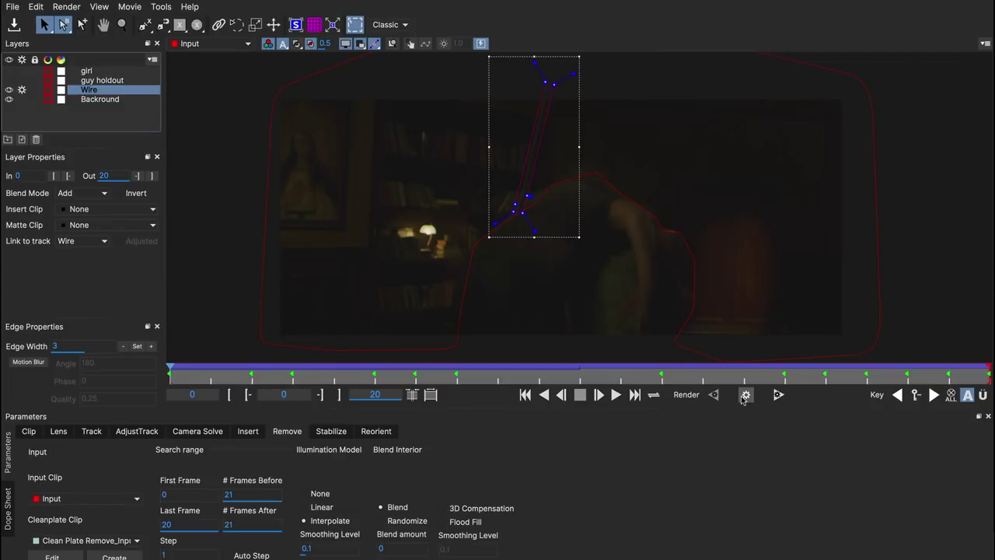
Step: Render the Wire layer's removal on frame 0 in Mocha Pro
click(744, 394)
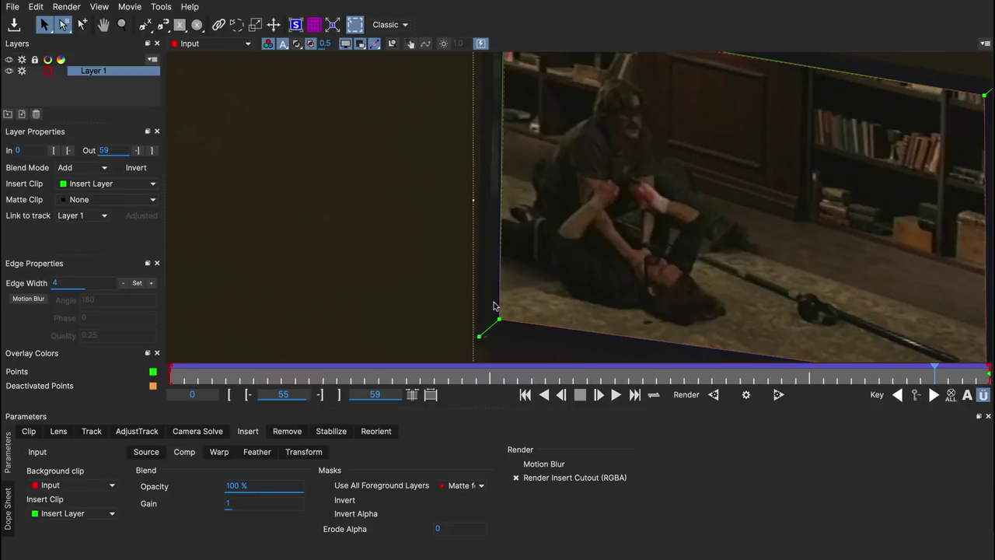
Step: Adjust Layer 1's spline points at the corners of the inserted screen on frame 55, starting with the lower-left one
scroll(516, 240, up, 4)
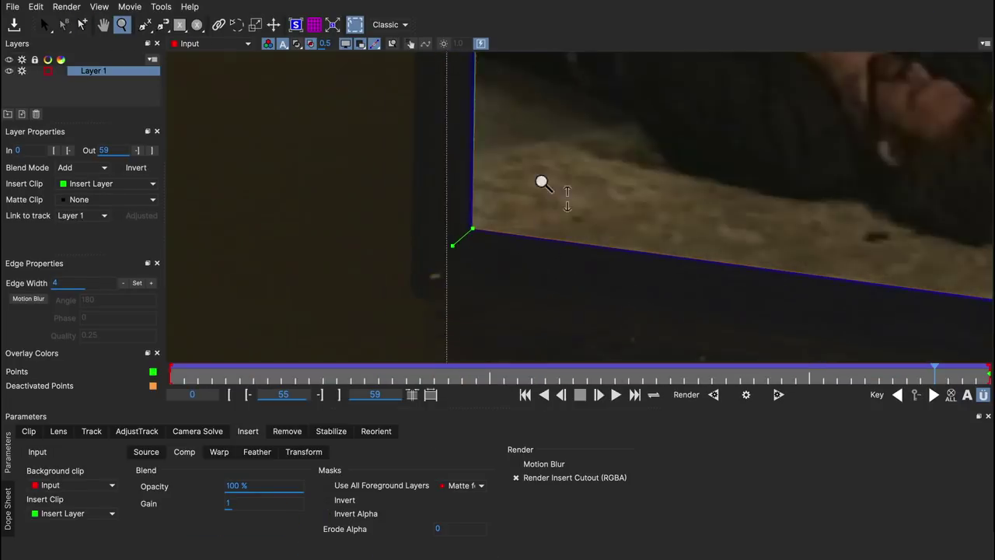
drag(527, 226, 528, 207)
drag(443, 239, 428, 240)
key(x)
drag(520, 221, 473, 448)
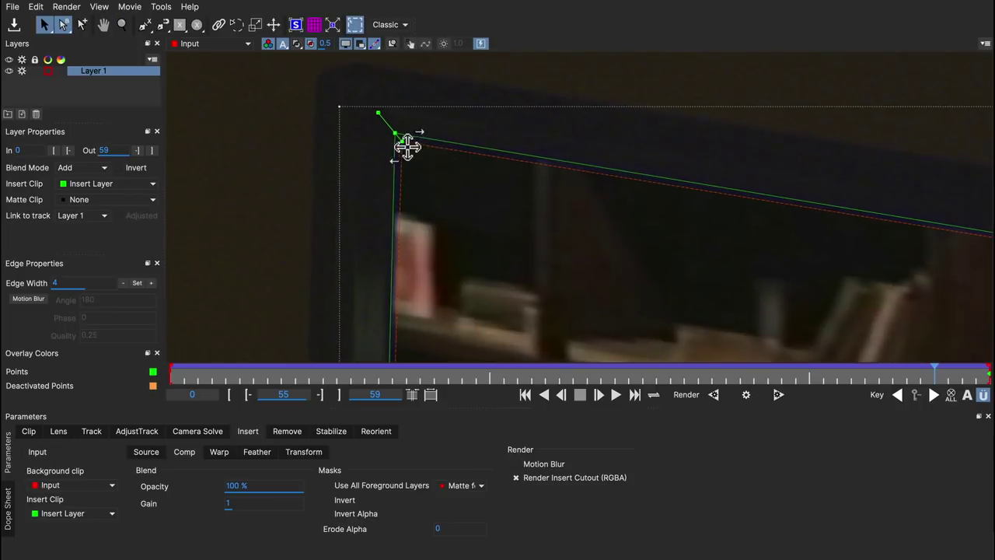